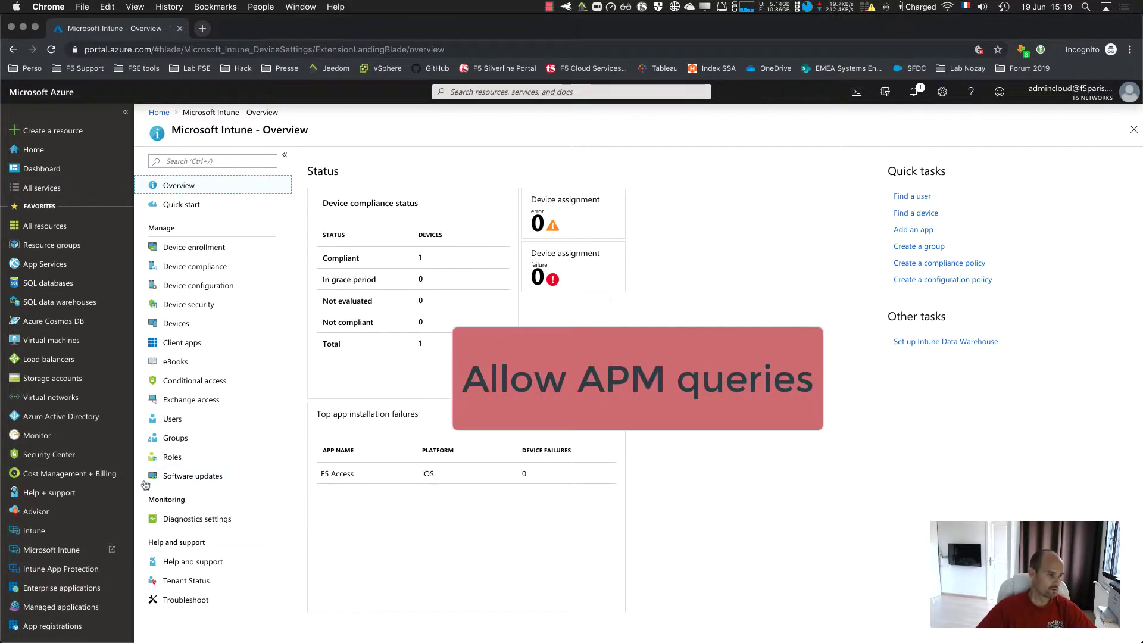
- Open the Intune_UDF app registration in F5 Networks and select its Application (client) ID
{"action": "left_click", "coordinate": [56, 417]}
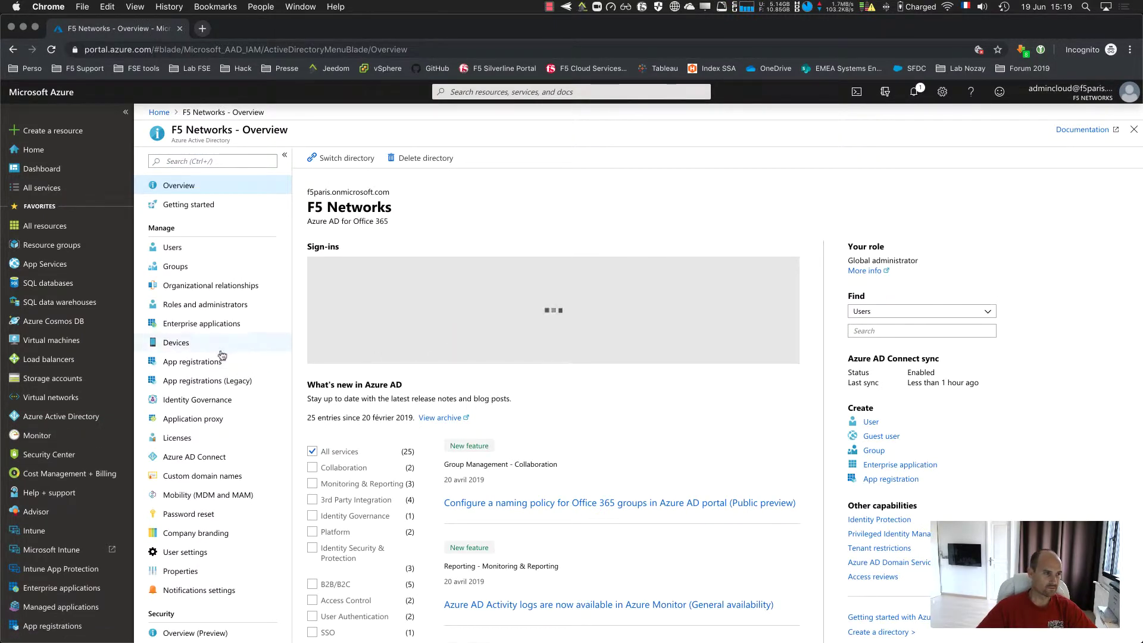
{"action": "left_click", "coordinate": [205, 362]}
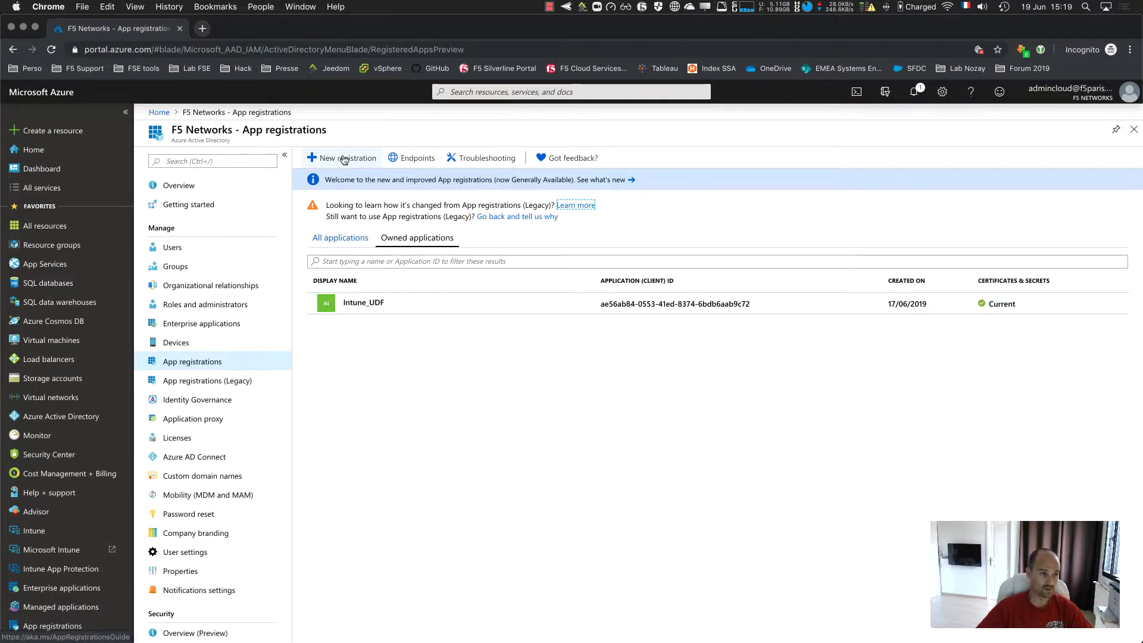
{"action": "left_click", "coordinate": [396, 305]}
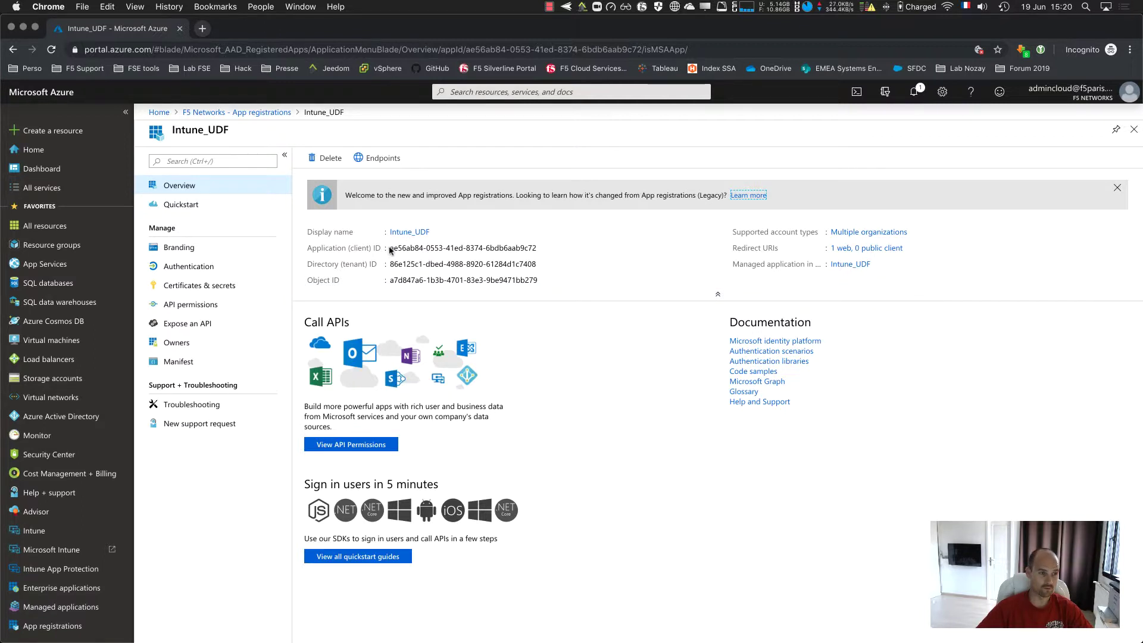
{"action": "left_click_drag", "start_coordinate": [390, 249], "coordinate": [537, 245]}
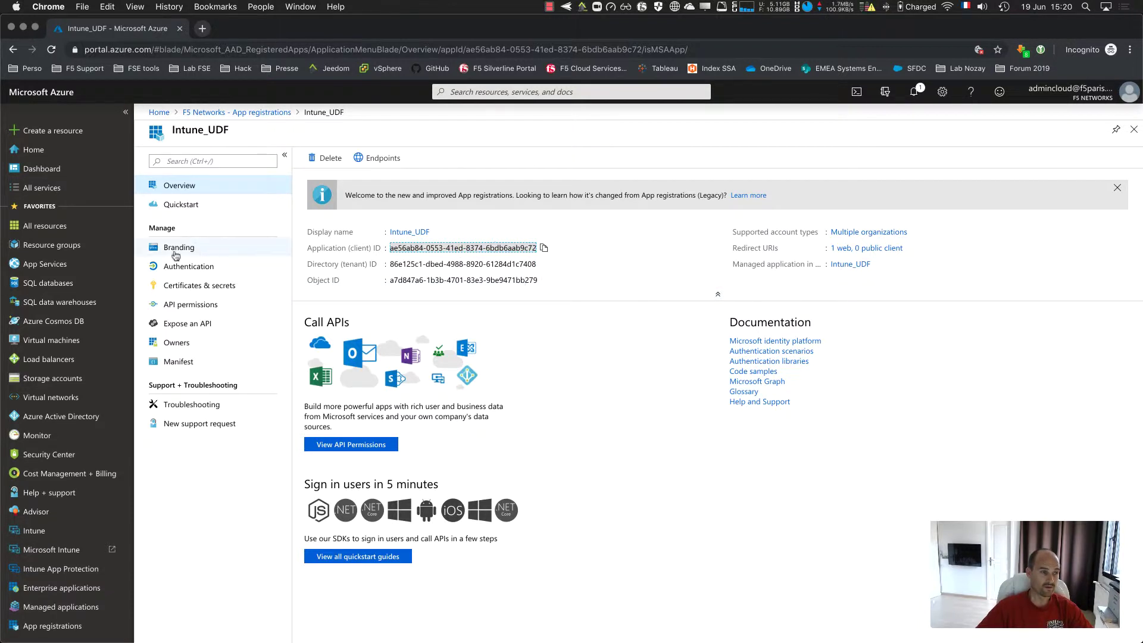
- Review Intune_UDF's udf_matt client secret, which expires 31/12/2299
{"action": "left_click", "coordinate": [214, 286]}
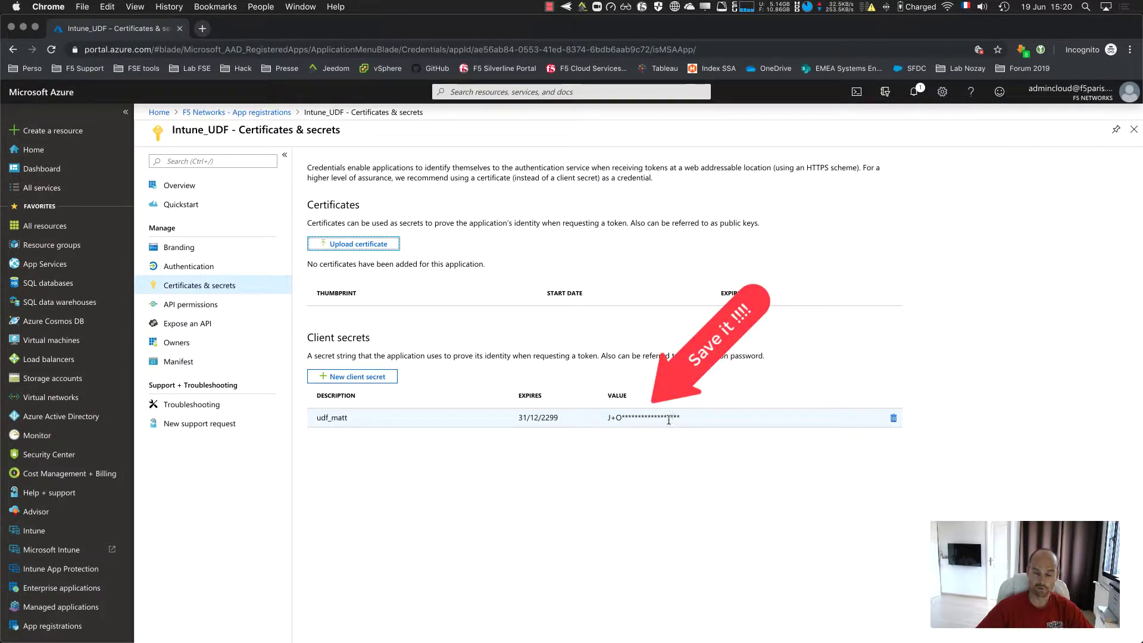
{"action": "left_click_drag", "start_coordinate": [607, 419], "coordinate": [680, 416]}
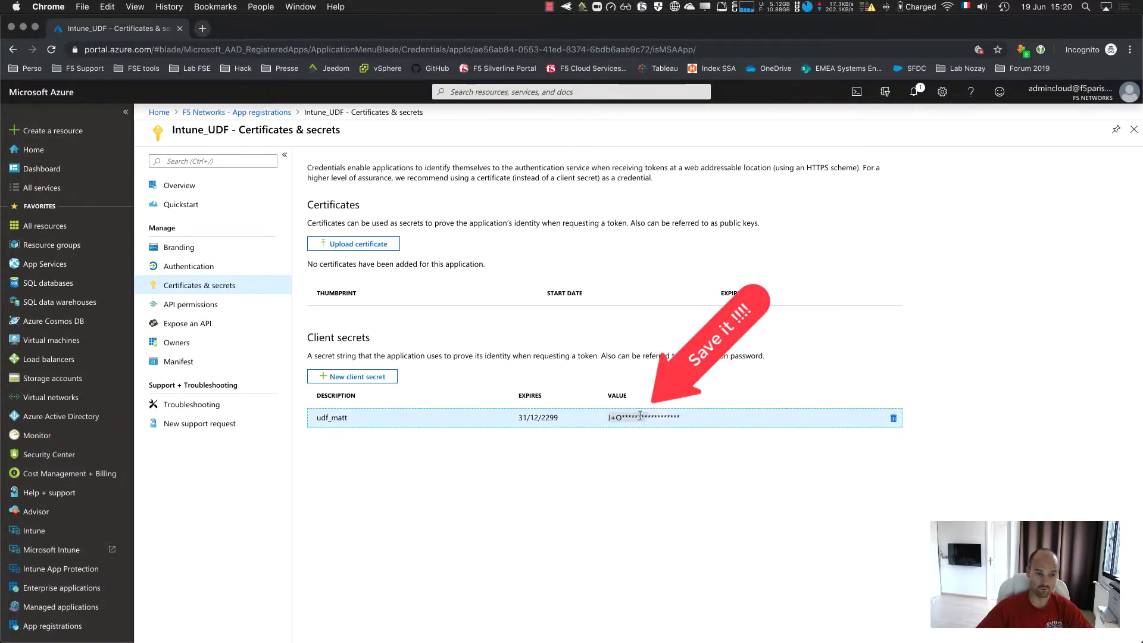
{"action": "left_click", "coordinate": [687, 474]}
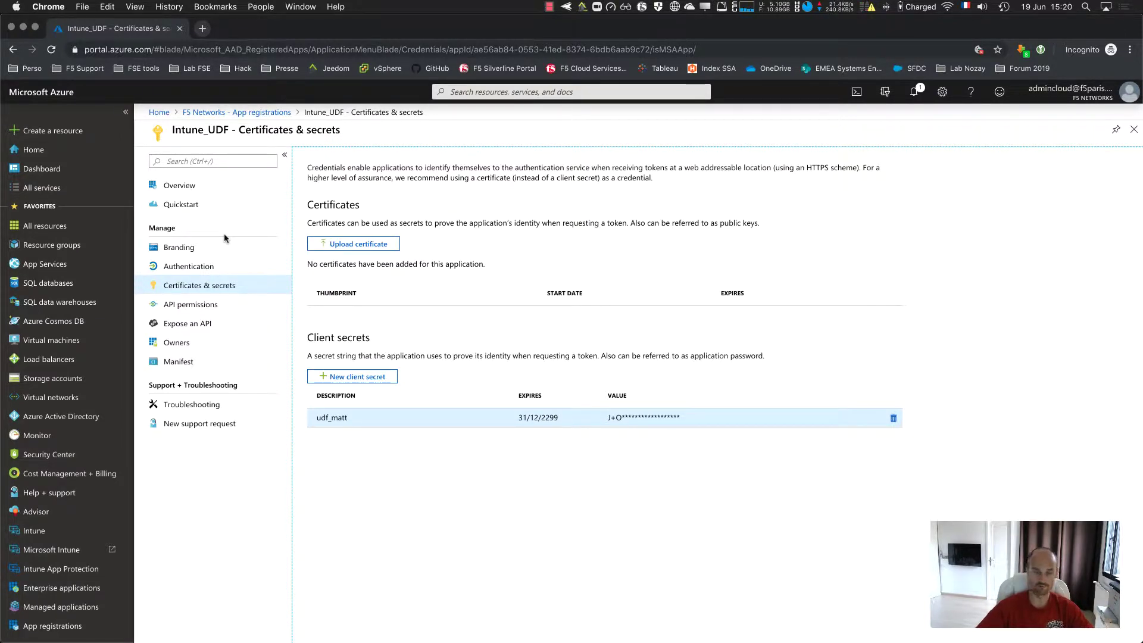
- Add the Intune get_device_compliance application permission to Intune_UDF
{"action": "left_click", "coordinate": [215, 304]}
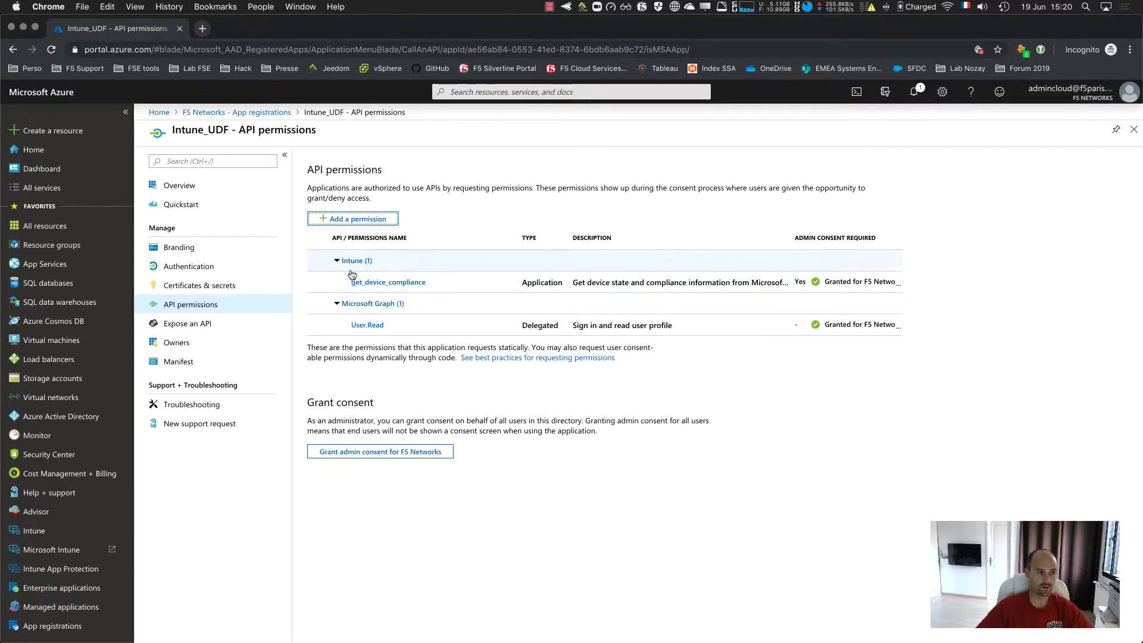
{"action": "left_click", "coordinate": [355, 220]}
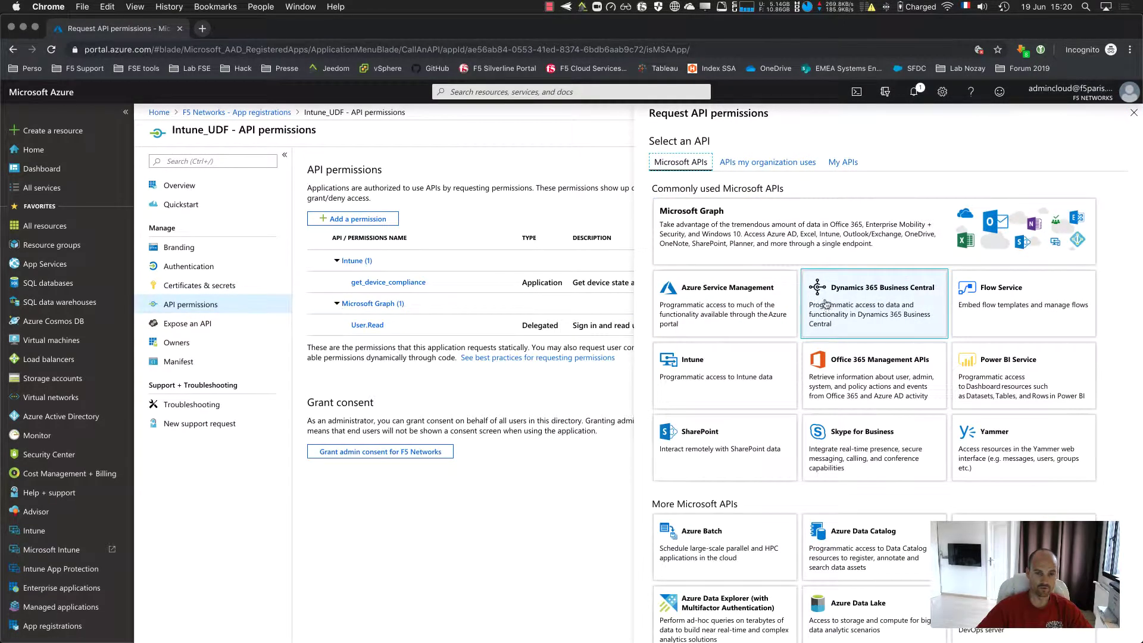
{"action": "left_click", "coordinate": [692, 394]}
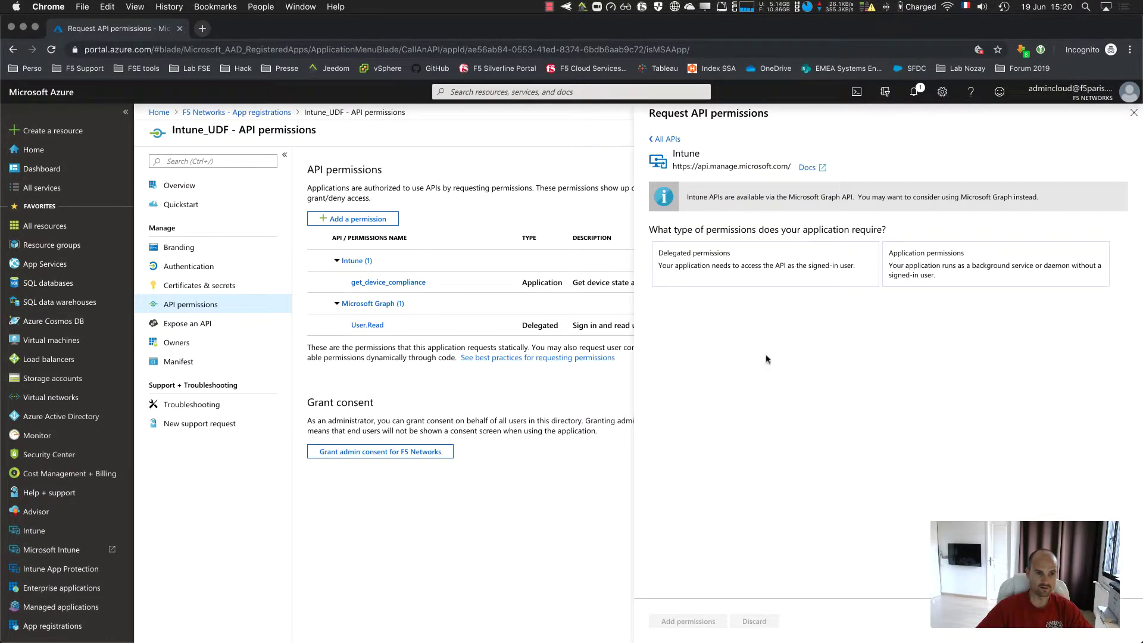
{"action": "left_click", "coordinate": [969, 266]}
{"action": "left_click", "coordinate": [695, 397]}
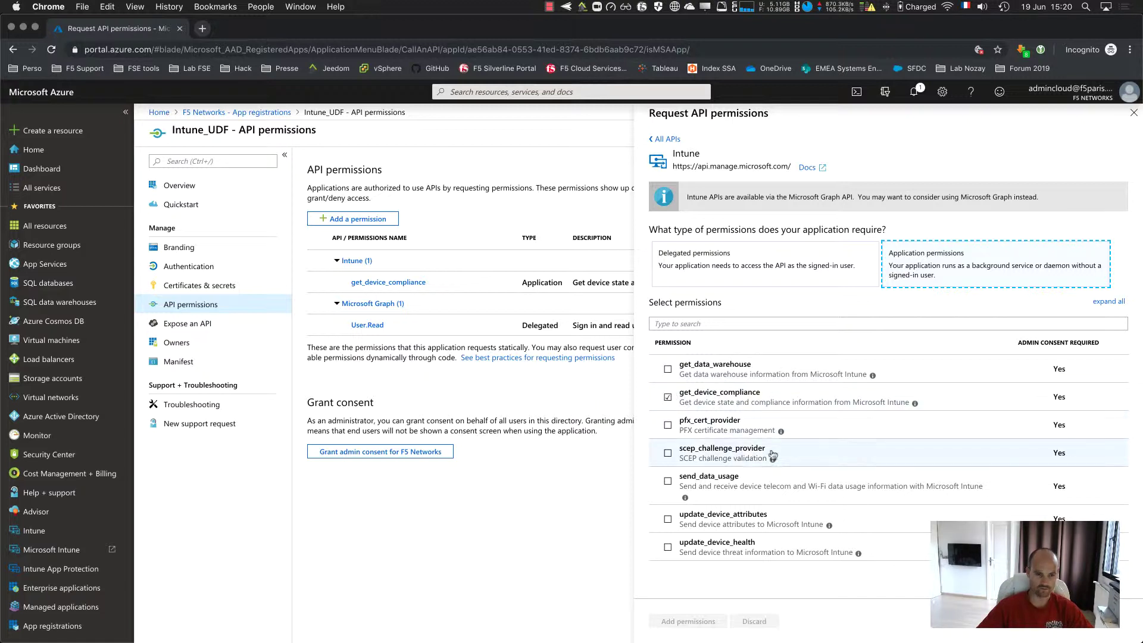
{"action": "left_click", "coordinate": [1133, 113]}
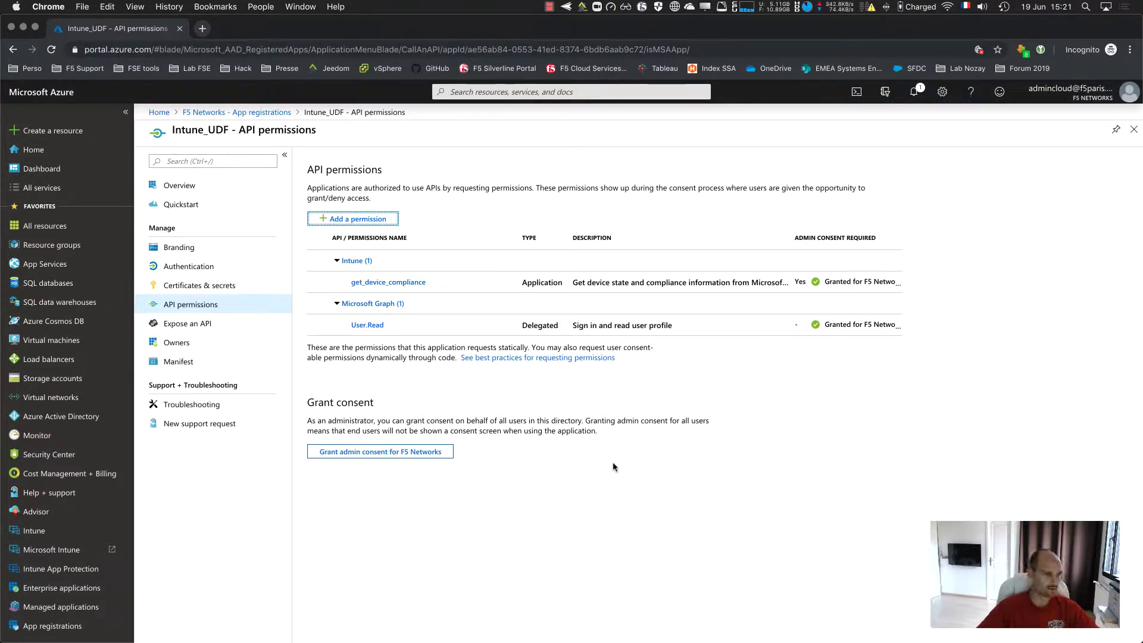
- Confirm the intune test user has a directly assigned Intune licence with 1/1 services enabled
{"action": "left_click", "coordinate": [34, 531]}
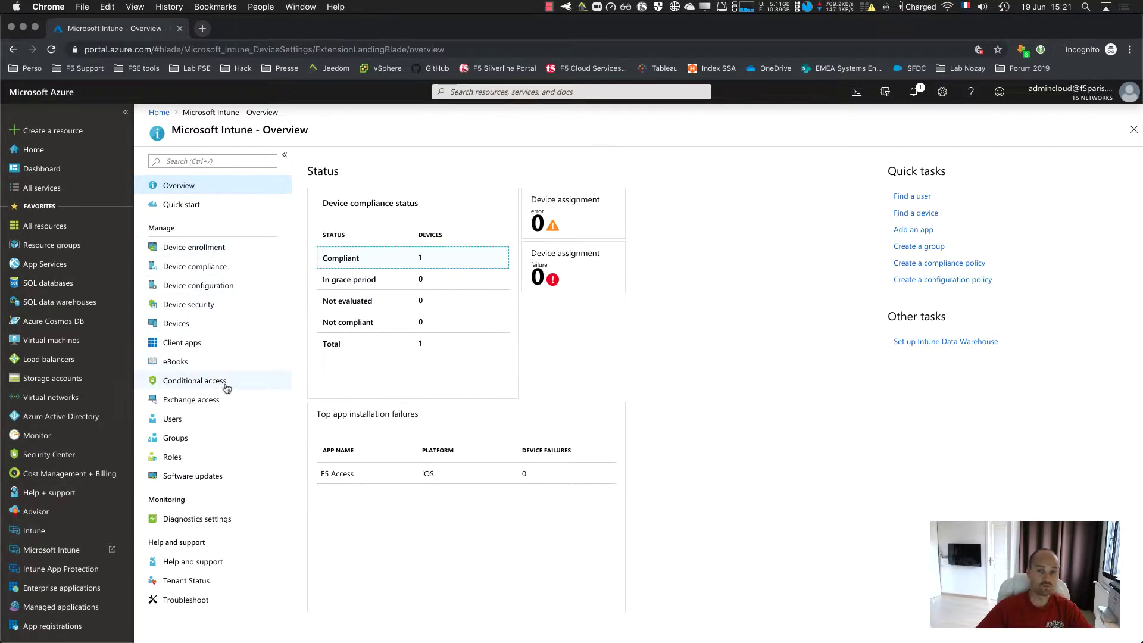
{"action": "left_click", "coordinate": [208, 420]}
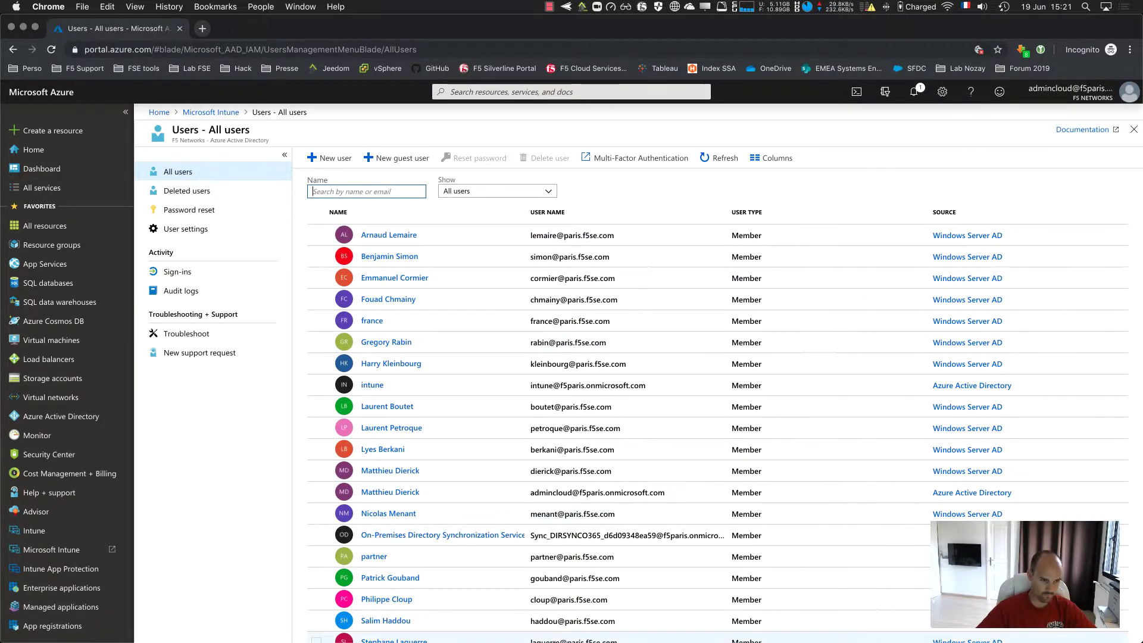
{"action": "left_click", "coordinate": [373, 385]}
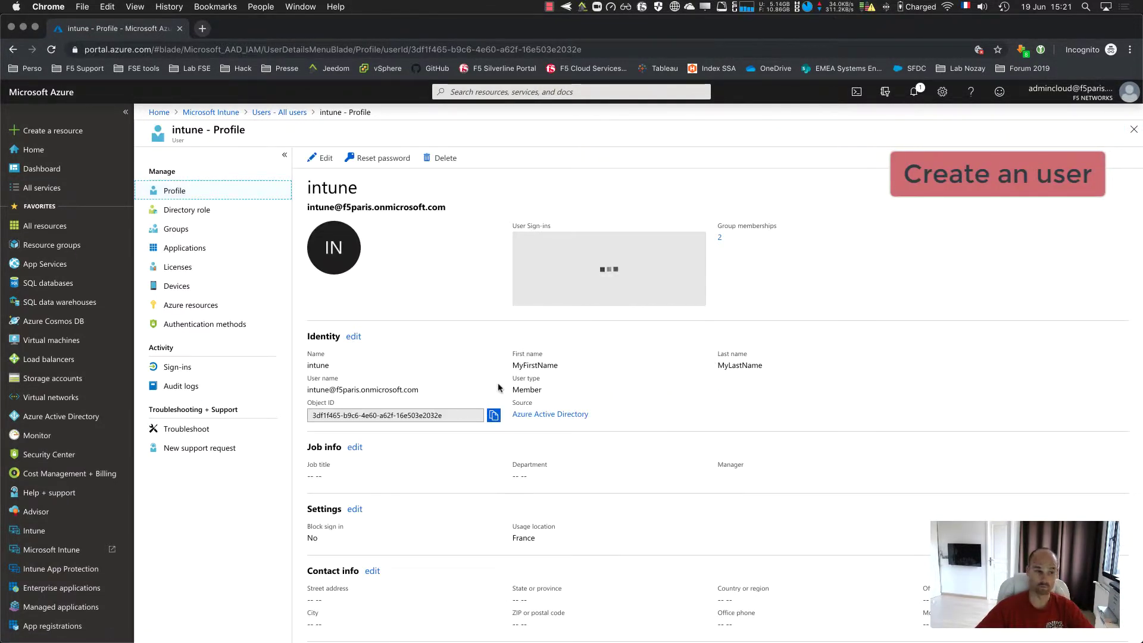
{"action": "left_click", "coordinate": [206, 269]}
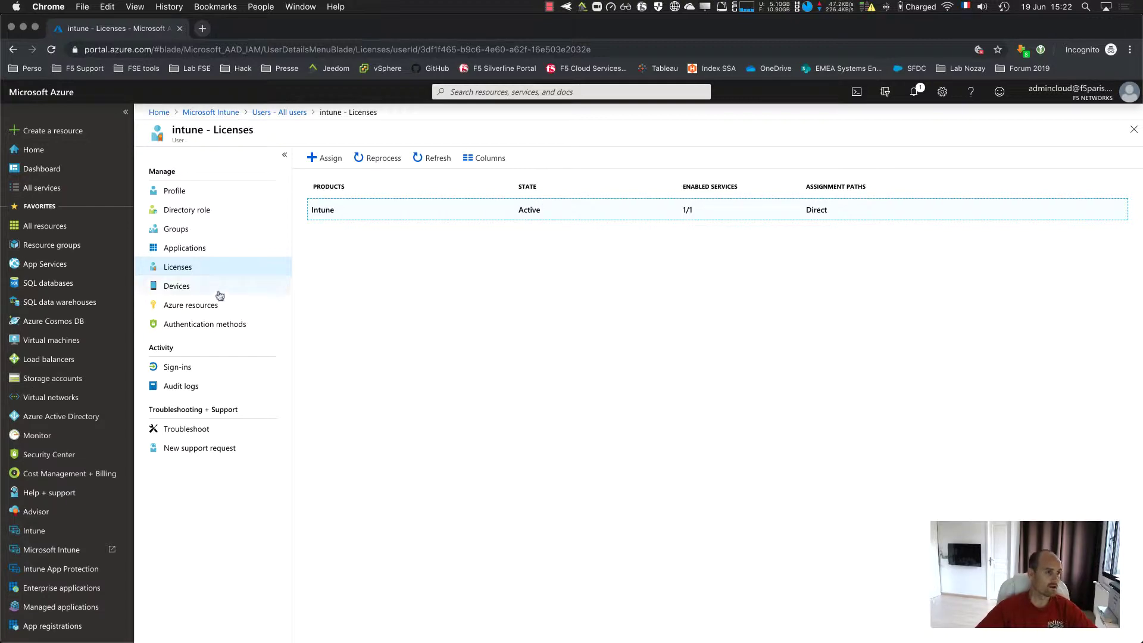
- Verify the test user is a member of group_intune_1, then return to Microsoft Intune
{"action": "left_click", "coordinate": [280, 113]}
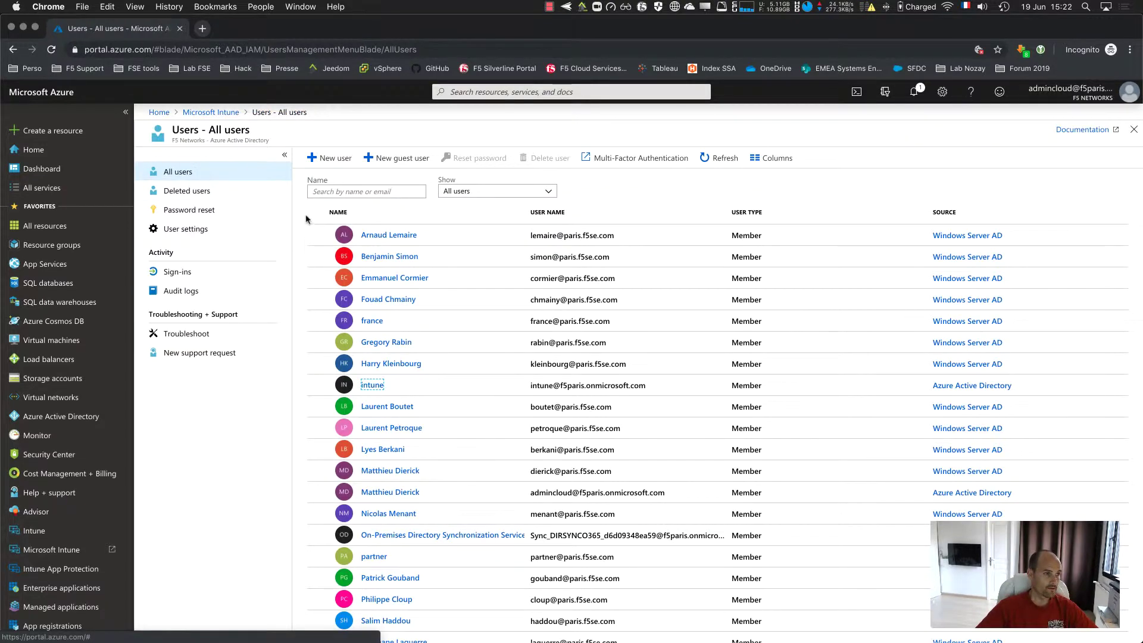
{"action": "left_click", "coordinate": [211, 111]}
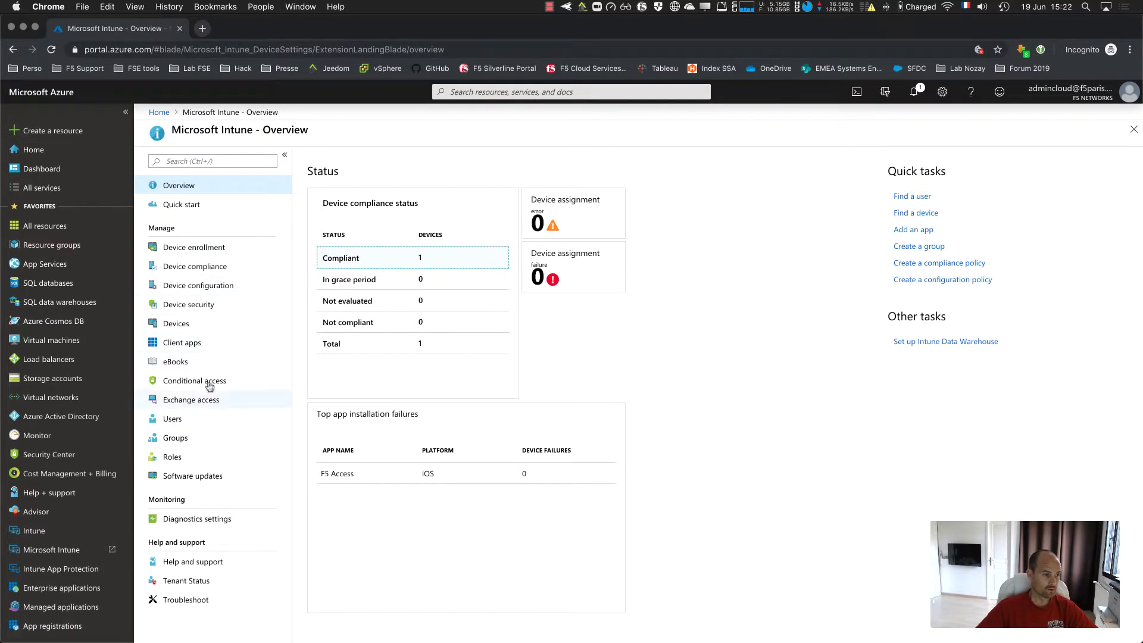
{"action": "left_click", "coordinate": [195, 438]}
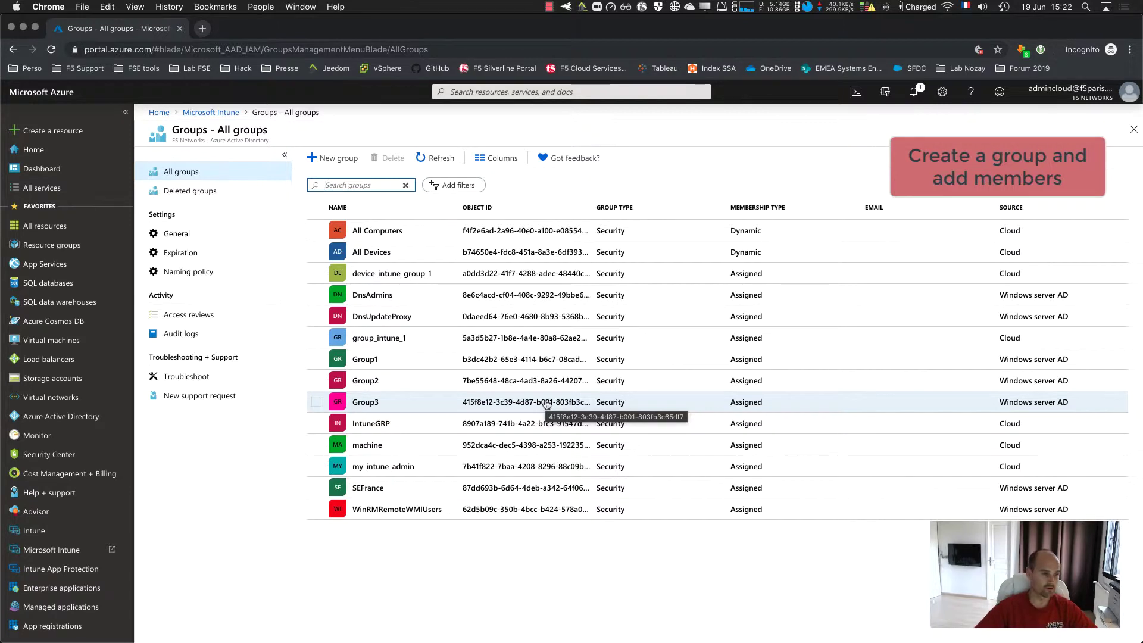
{"action": "left_click", "coordinate": [378, 337]}
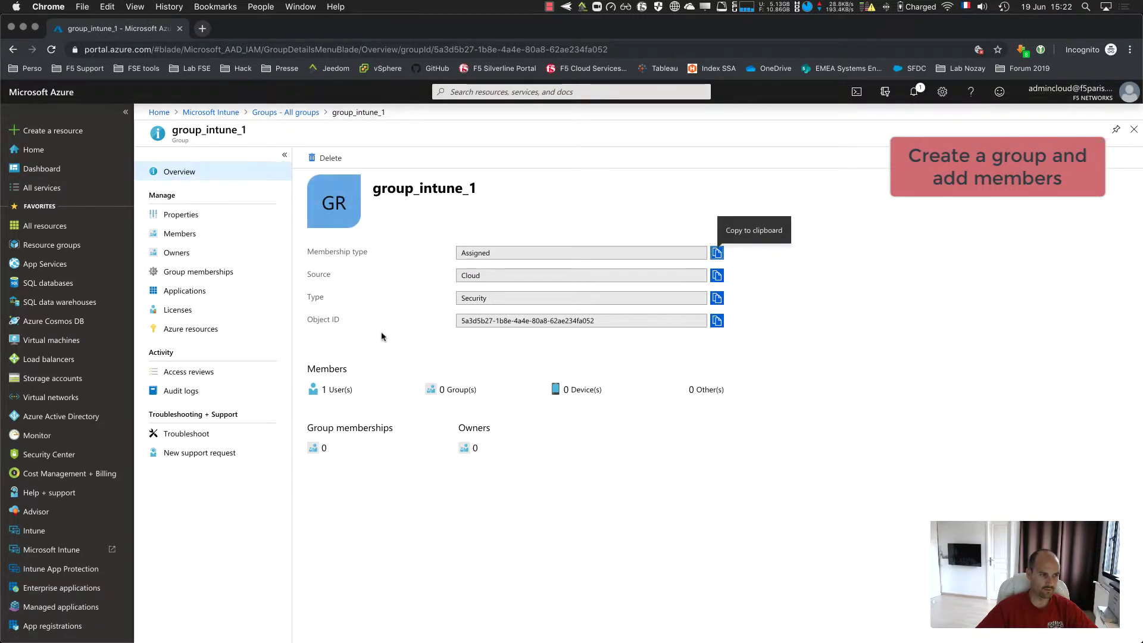
{"action": "left_click", "coordinate": [214, 237]}
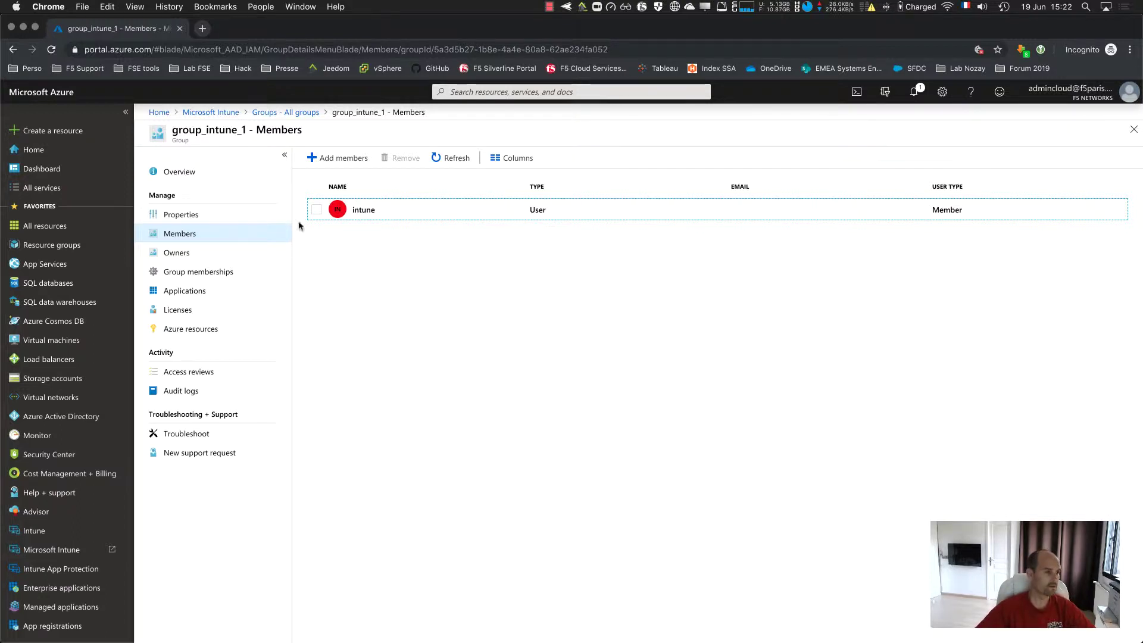
{"action": "left_click", "coordinate": [280, 113]}
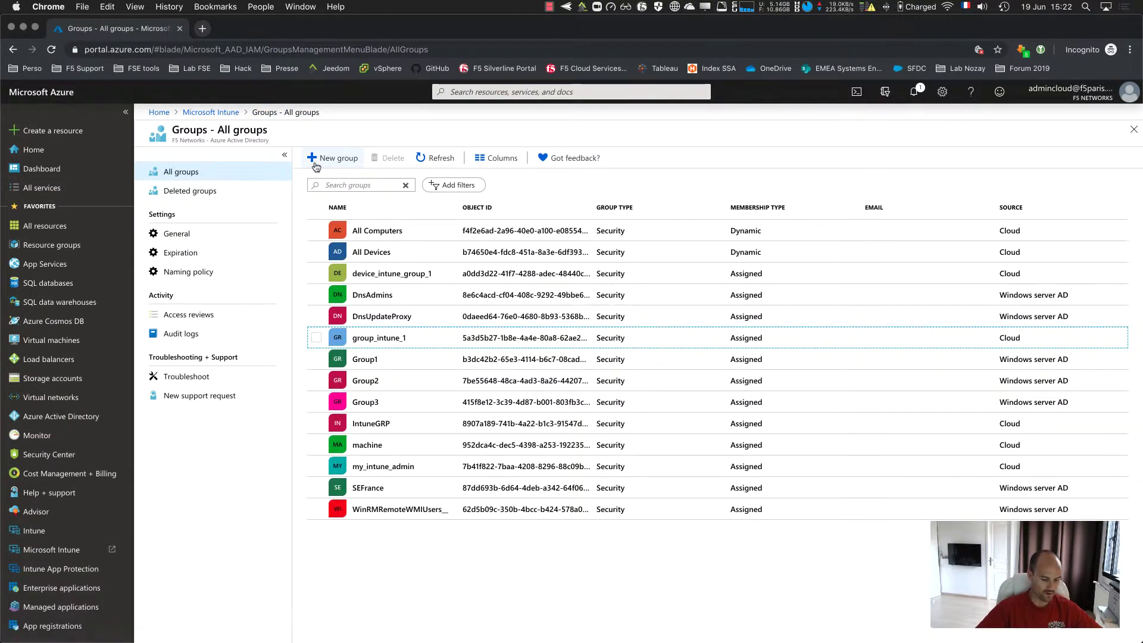
{"action": "left_click", "coordinate": [220, 112]}
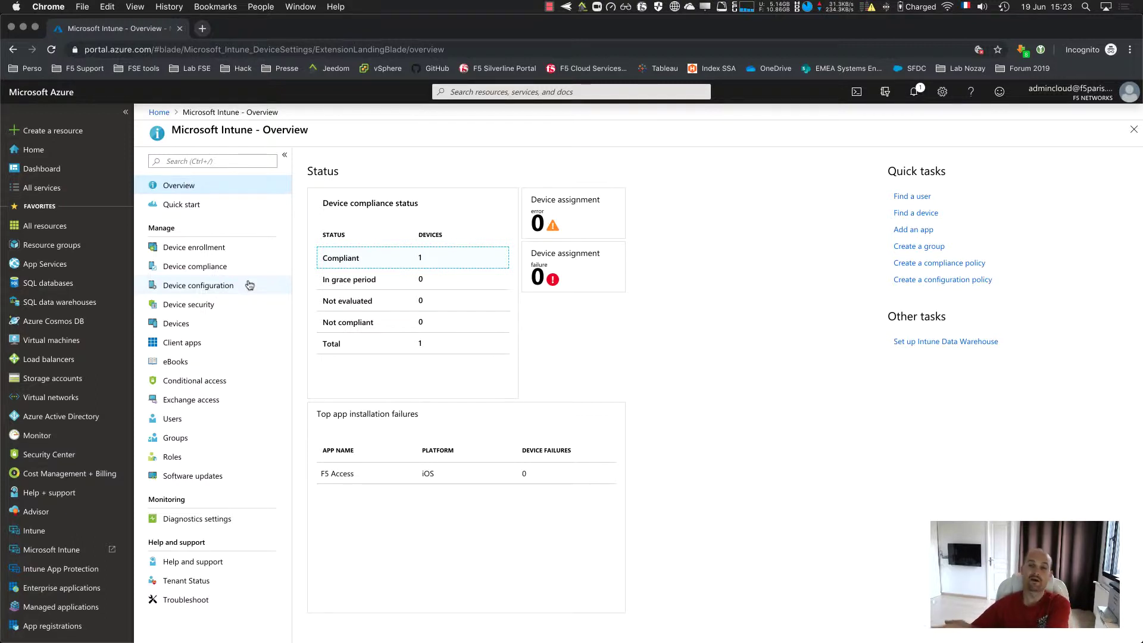
- Open the Properties of the Android4Work device compliance policy
{"action": "left_click", "coordinate": [202, 268]}
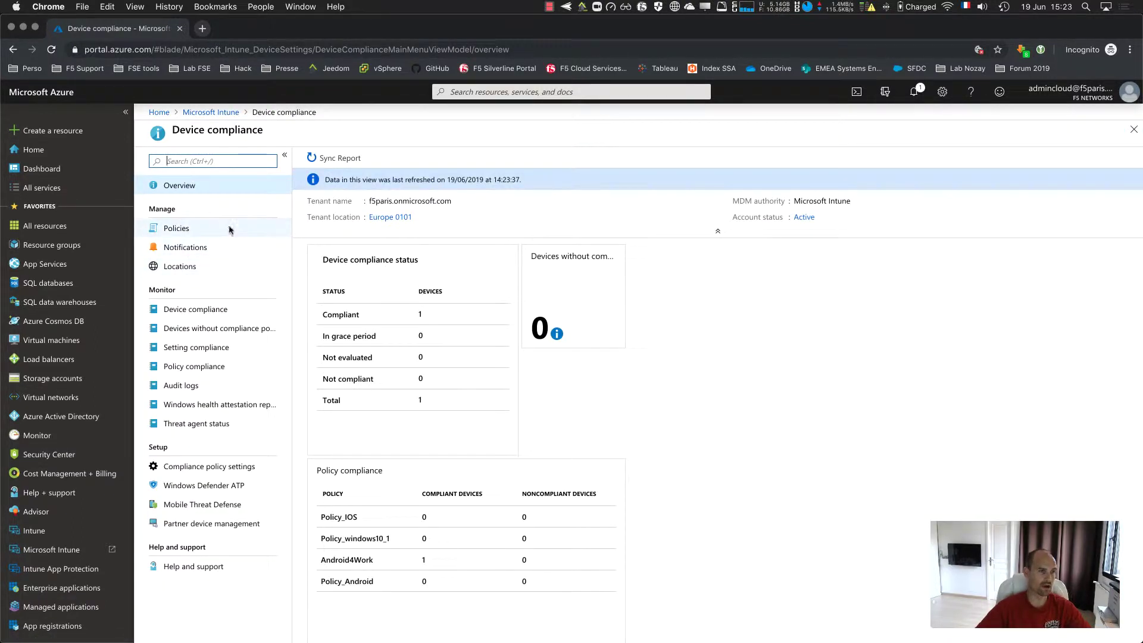
{"action": "left_click", "coordinate": [191, 235]}
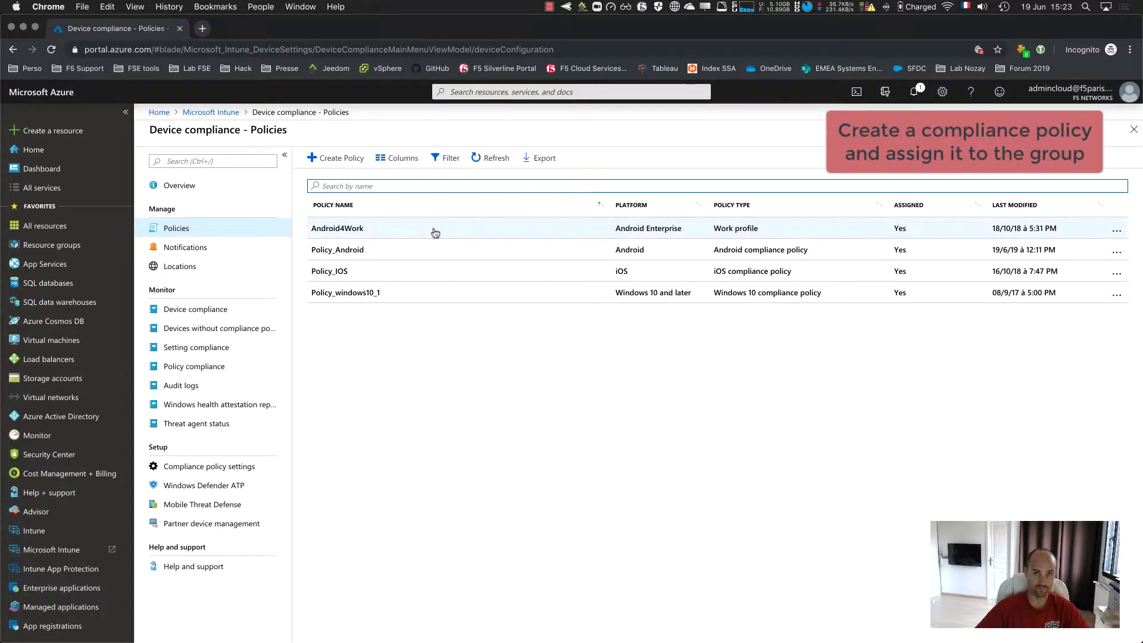
{"action": "left_click", "coordinate": [338, 229]}
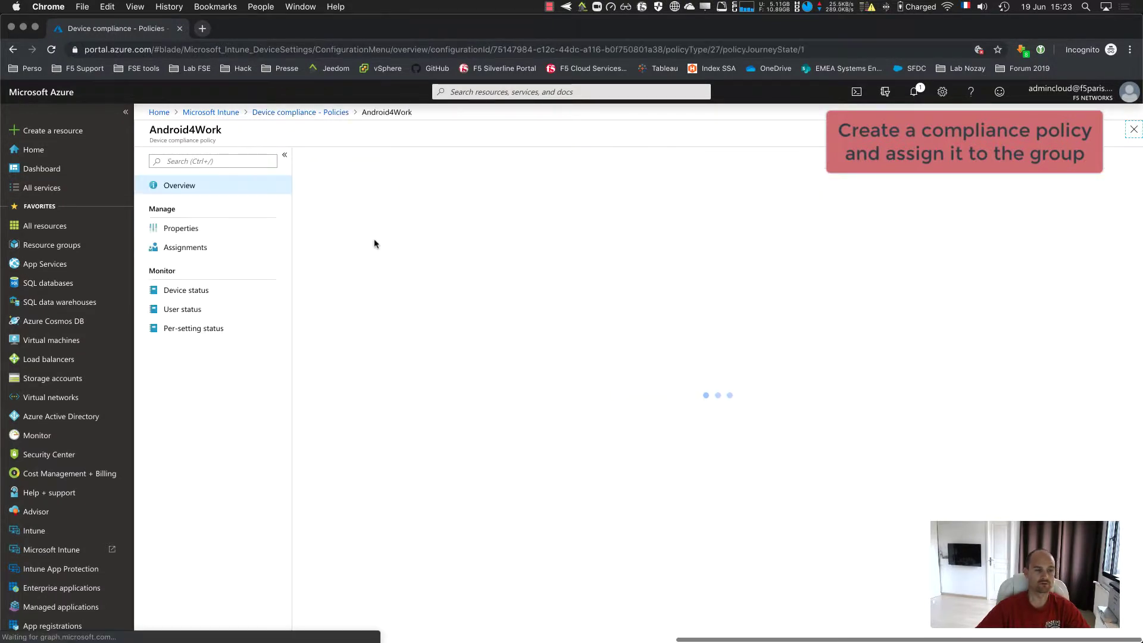
{"action": "left_click", "coordinate": [182, 228]}
- Review Android4Work's settings (minimum OS version 4.0) and its immediate mark-noncompliant action
{"action": "left_click", "coordinate": [391, 194]}
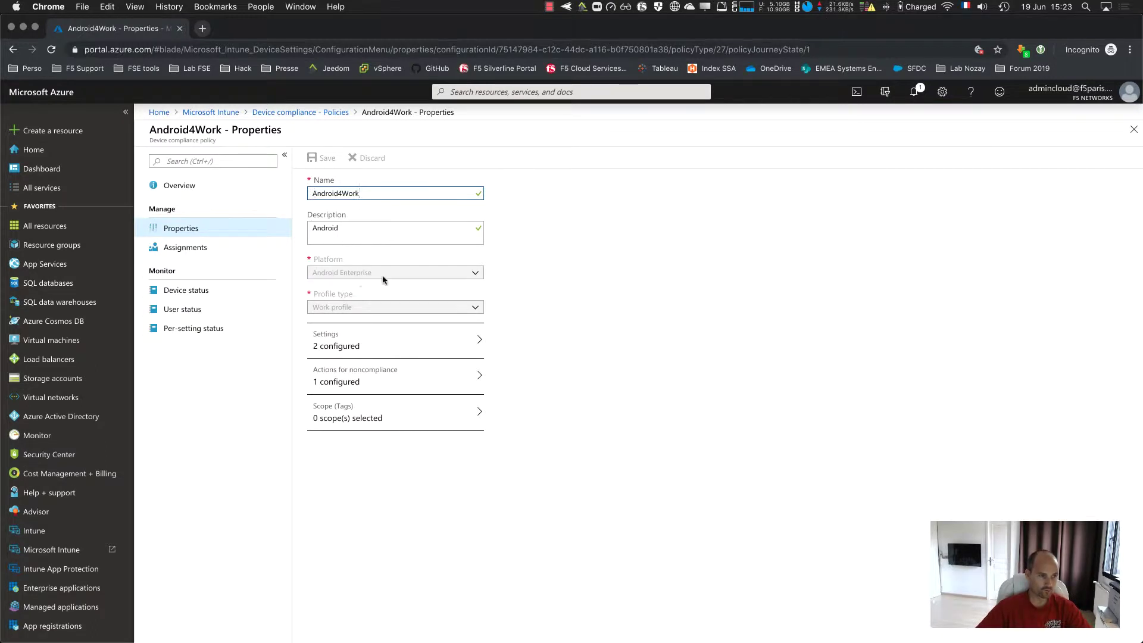
{"action": "left_click", "coordinate": [355, 346]}
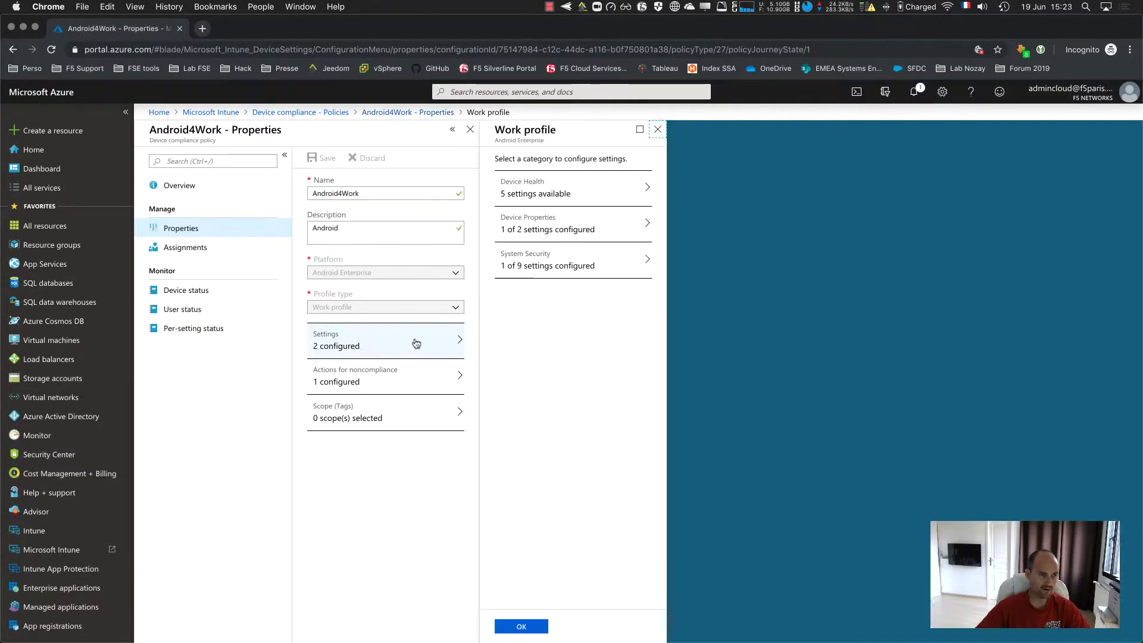
{"action": "left_click", "coordinate": [584, 203]}
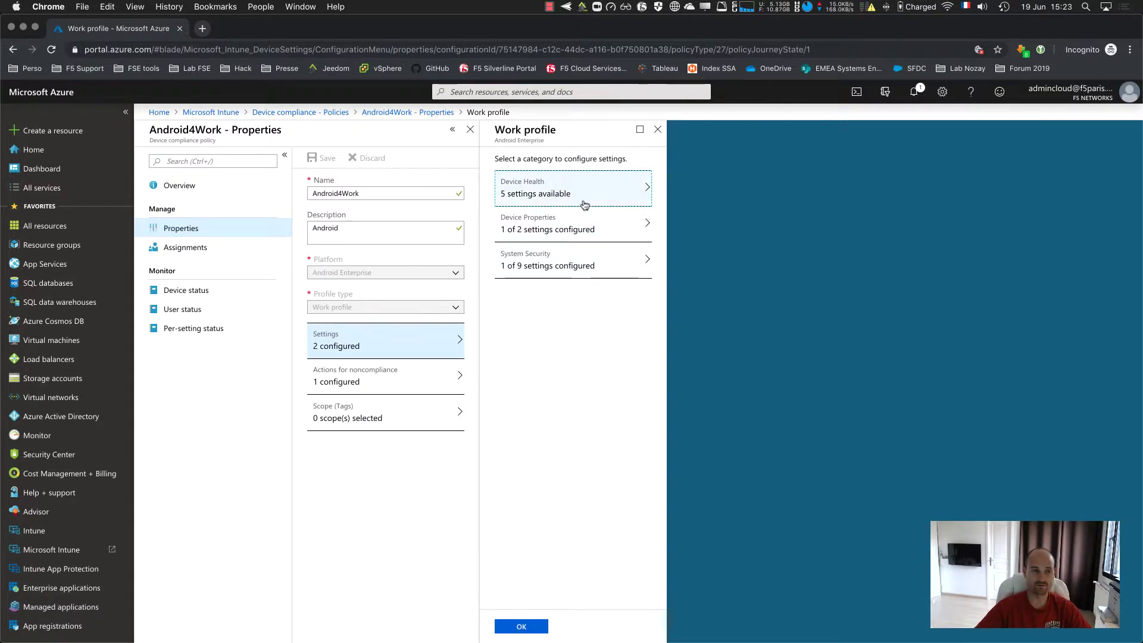
{"action": "left_click", "coordinate": [585, 204]}
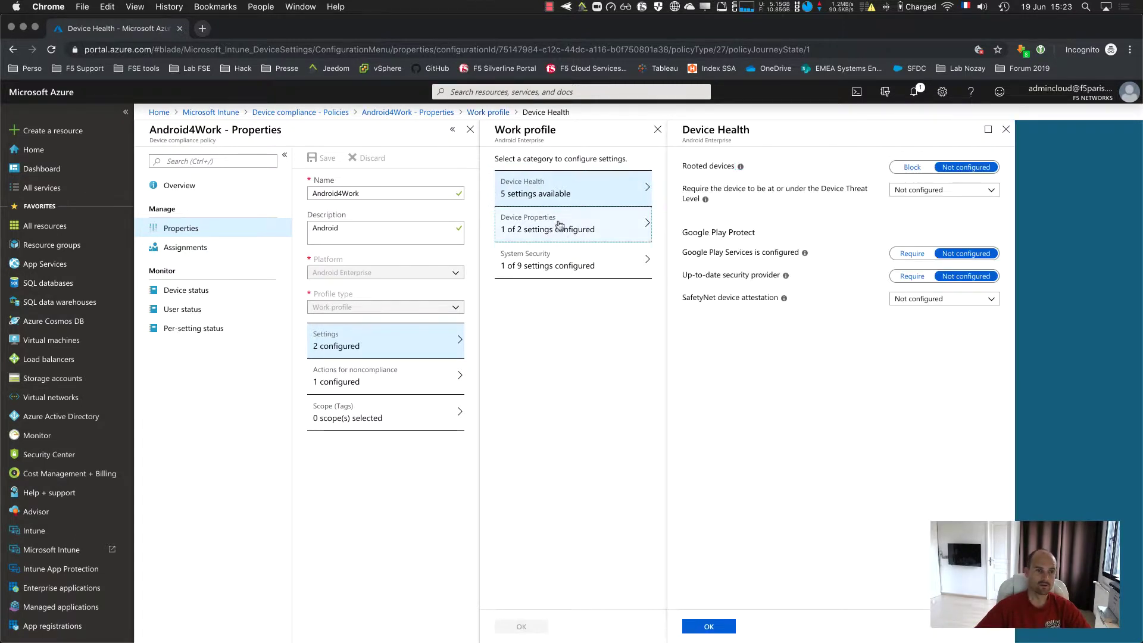
{"action": "left_click", "coordinate": [560, 225]}
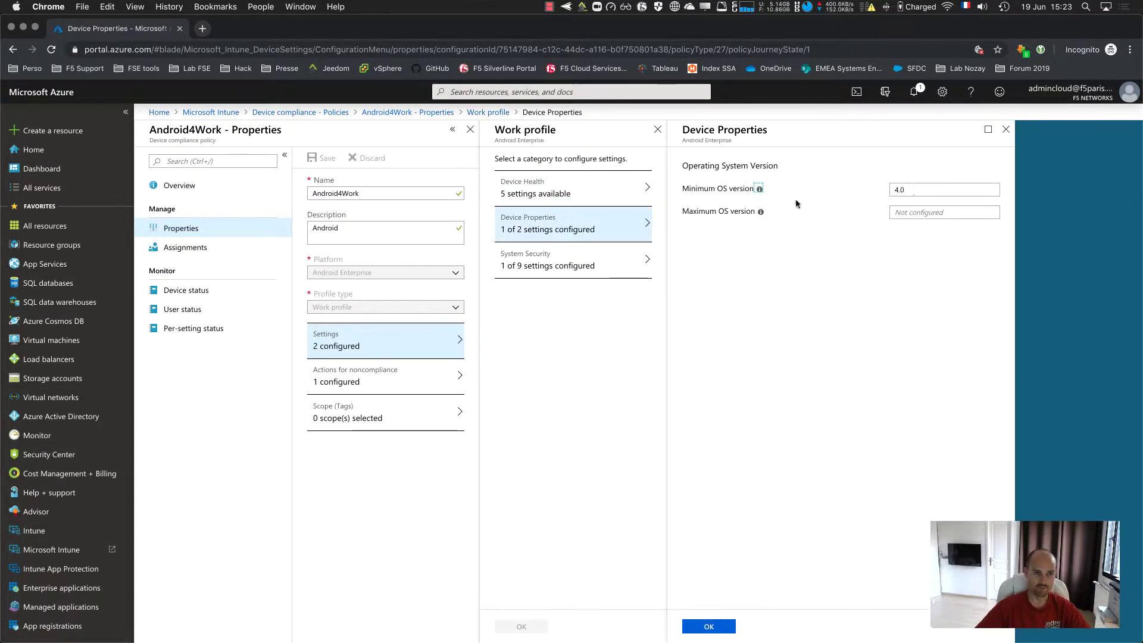
{"action": "left_click", "coordinate": [571, 261]}
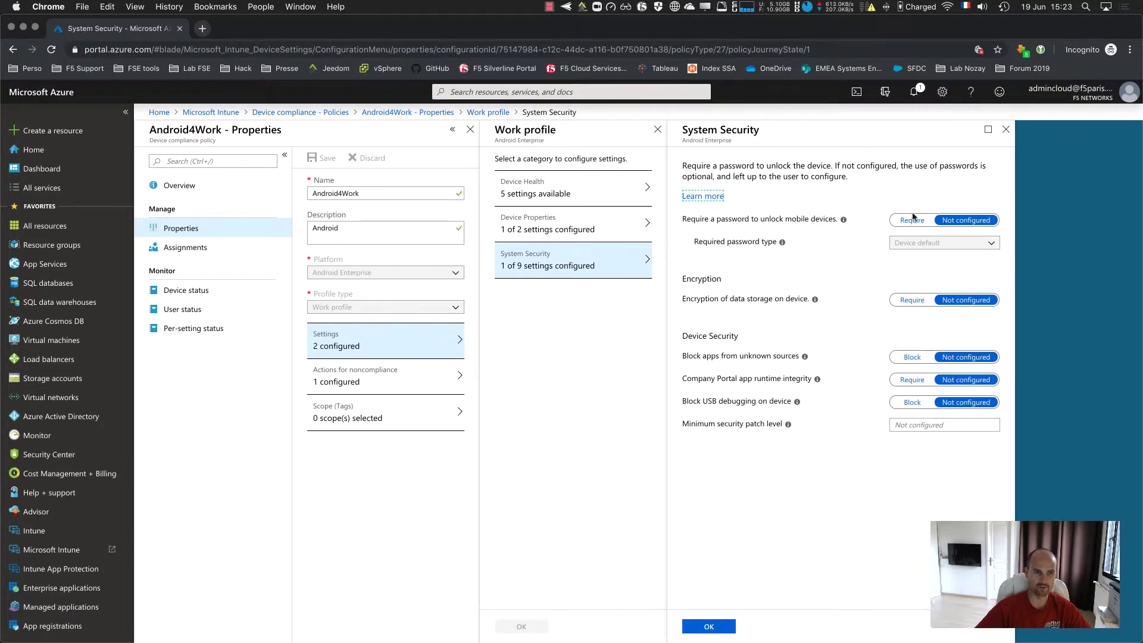
{"action": "left_click", "coordinate": [392, 385]}
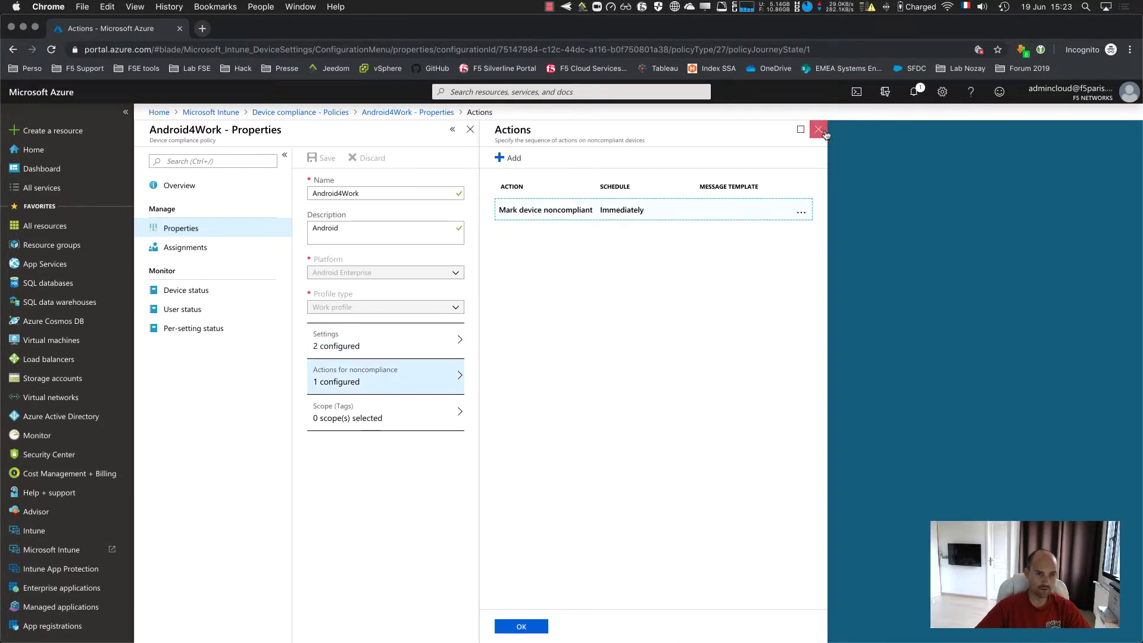
{"action": "left_click", "coordinate": [819, 130]}
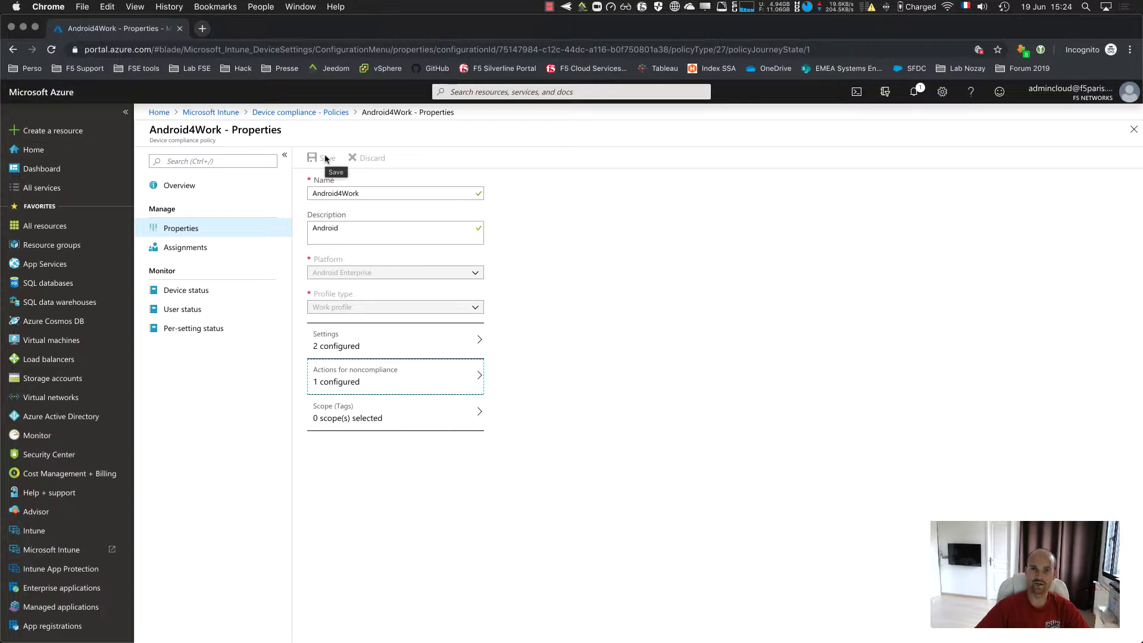
- Check Android4Work is assigned to group_intune_1 and SEFrance, and browse the Azure AD group picker
{"action": "left_click", "coordinate": [178, 253]}
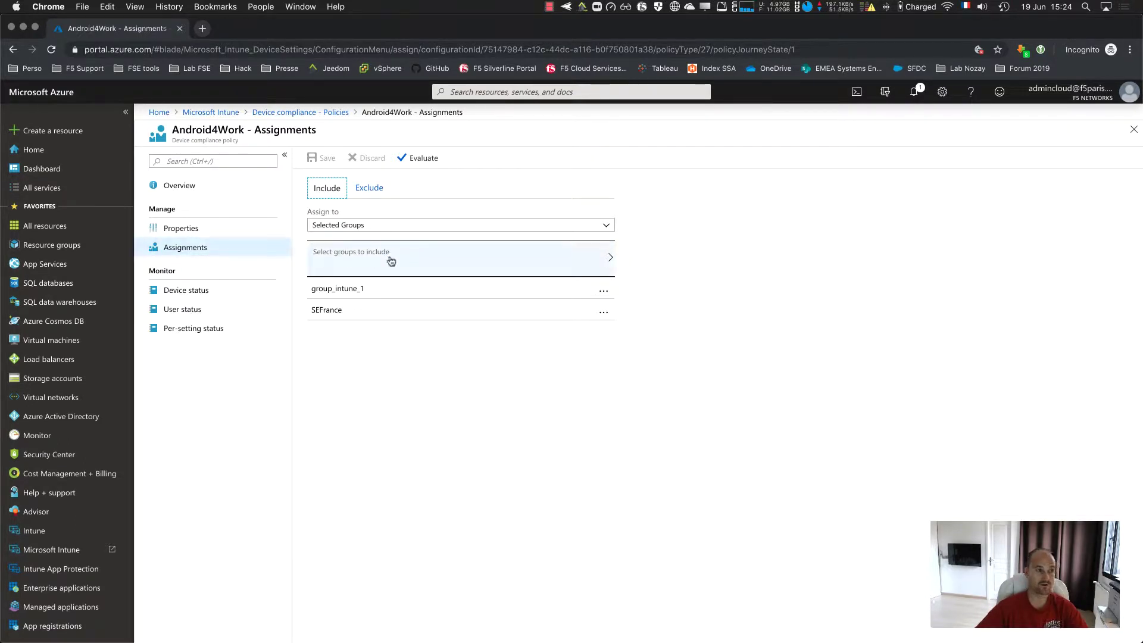
{"action": "left_click", "coordinate": [391, 260]}
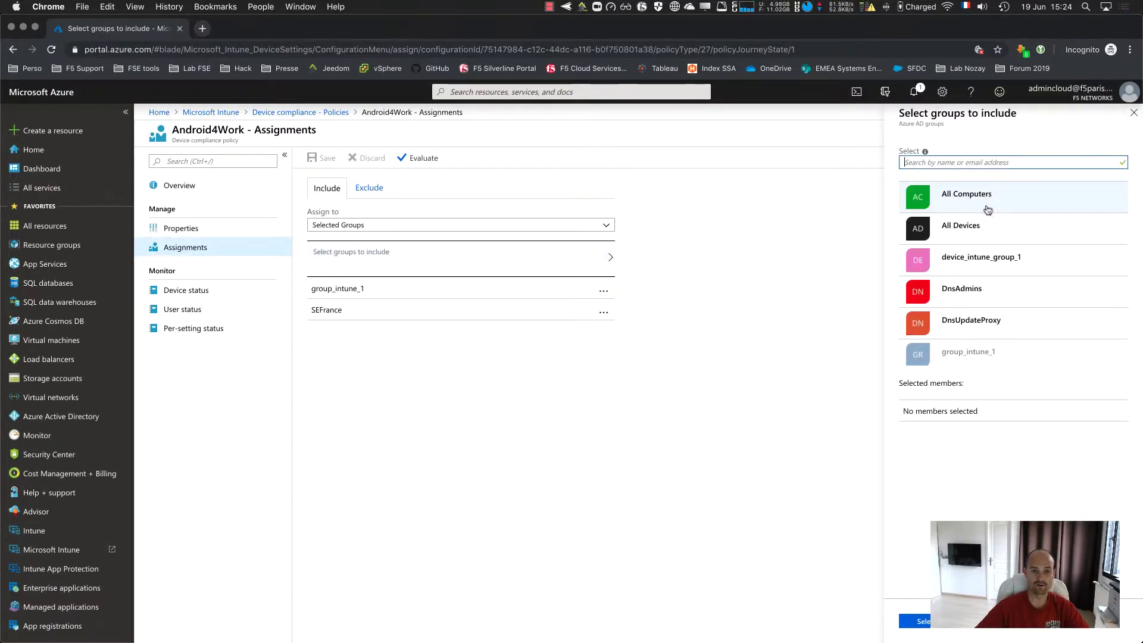
{"action": "scroll", "coordinate": [988, 256], "scroll_direction": "down", "scroll_amount": 2}
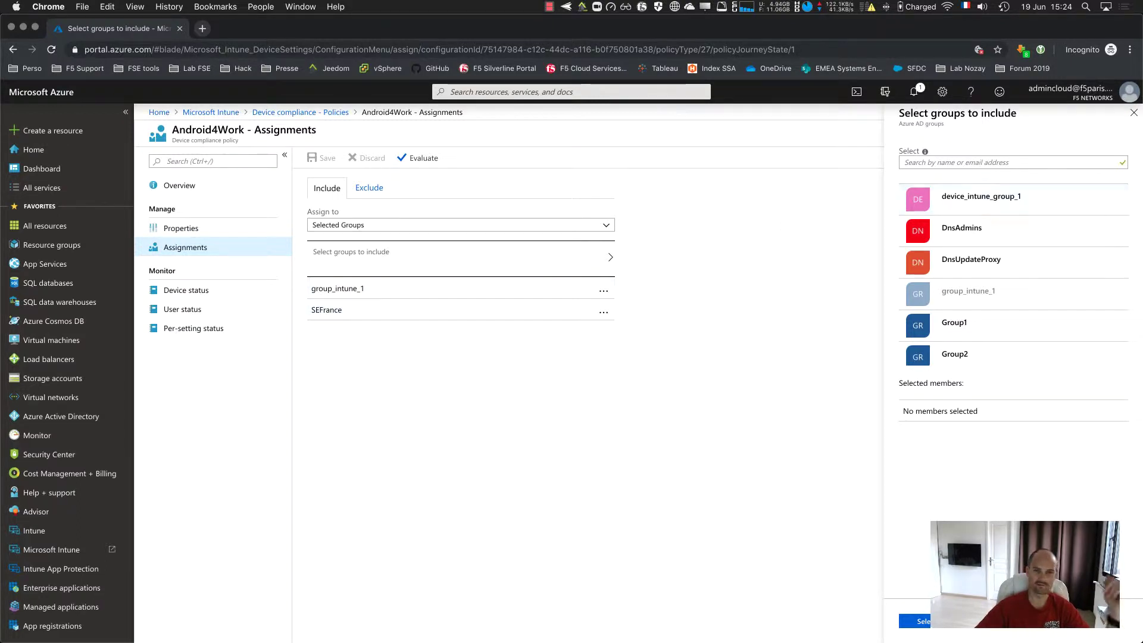
- Close the group picker and Assignments blades and return to the Microsoft Intune overview
{"action": "left_click", "coordinate": [1133, 114]}
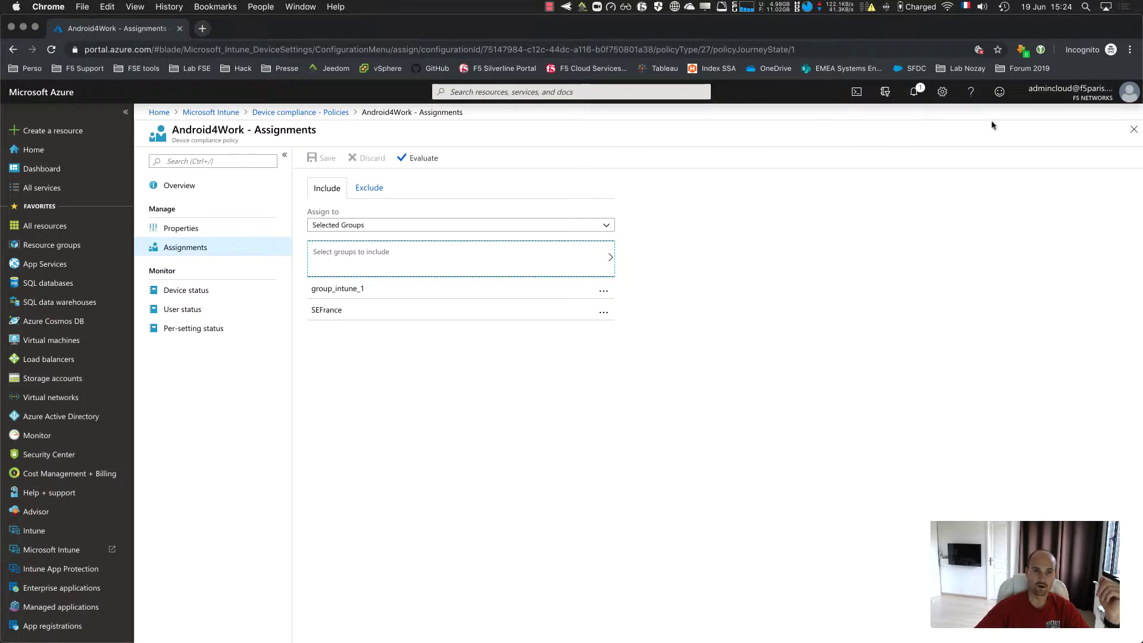
{"action": "left_click", "coordinate": [1132, 131]}
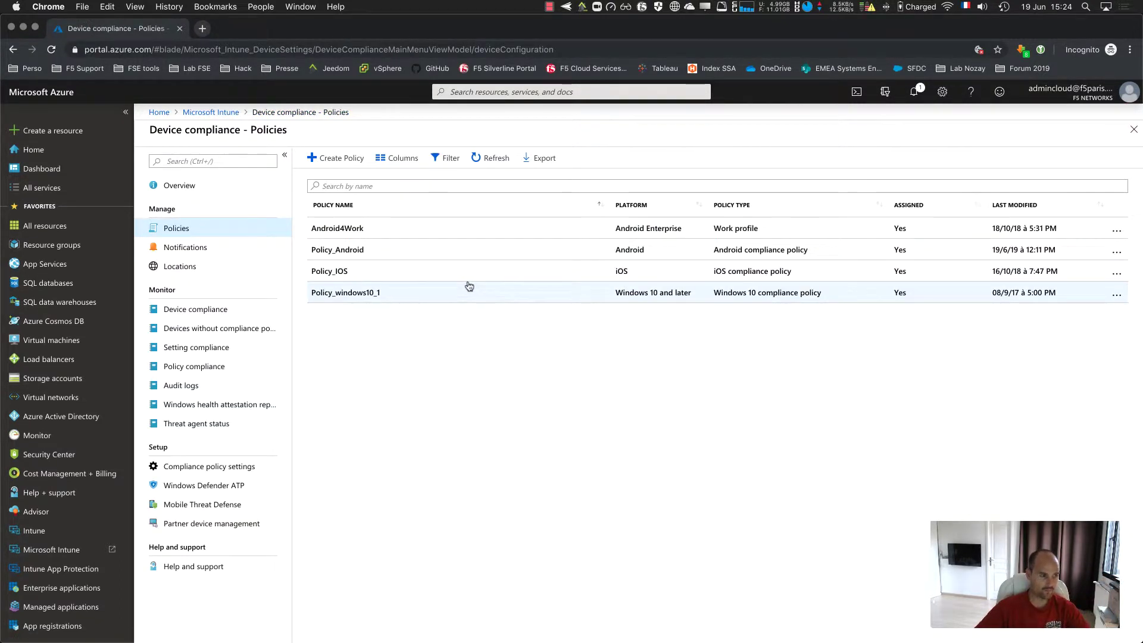
{"action": "left_click", "coordinate": [247, 113]}
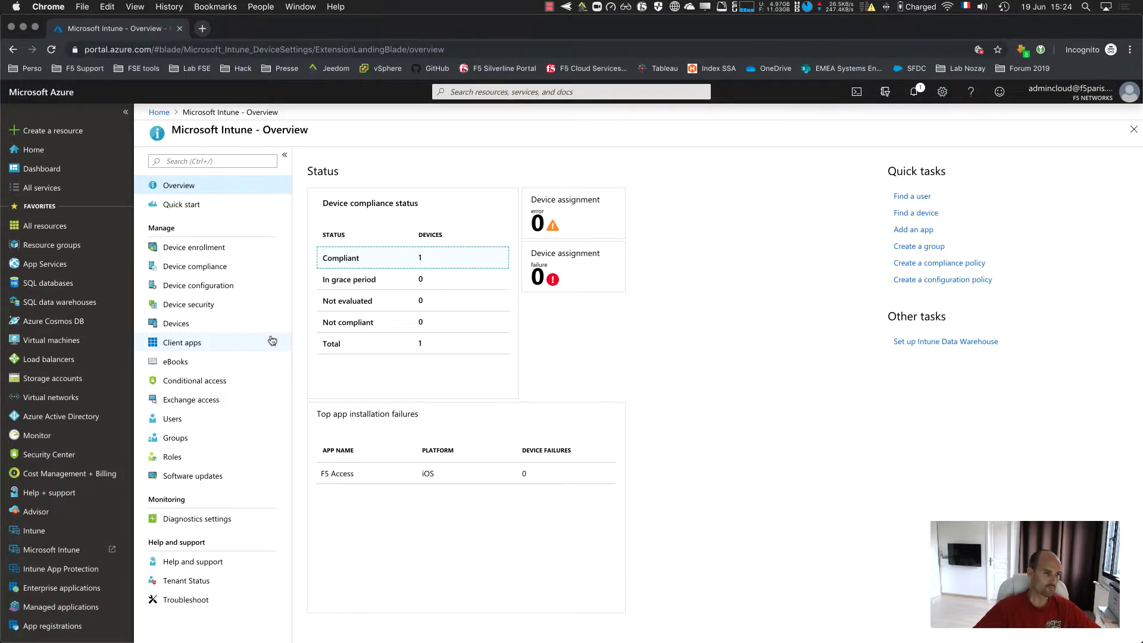
- Show Intune's client apps, listing F5 Access for Microsoft Store, Google Play and iOS
{"action": "left_click", "coordinate": [228, 342]}
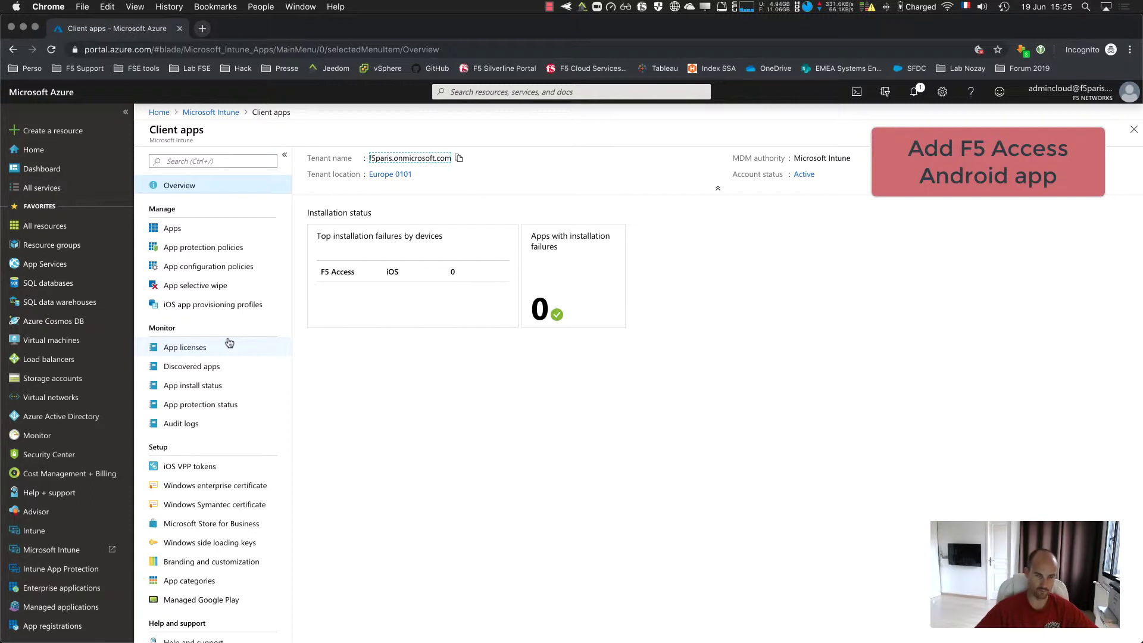
{"action": "left_click", "coordinate": [212, 233]}
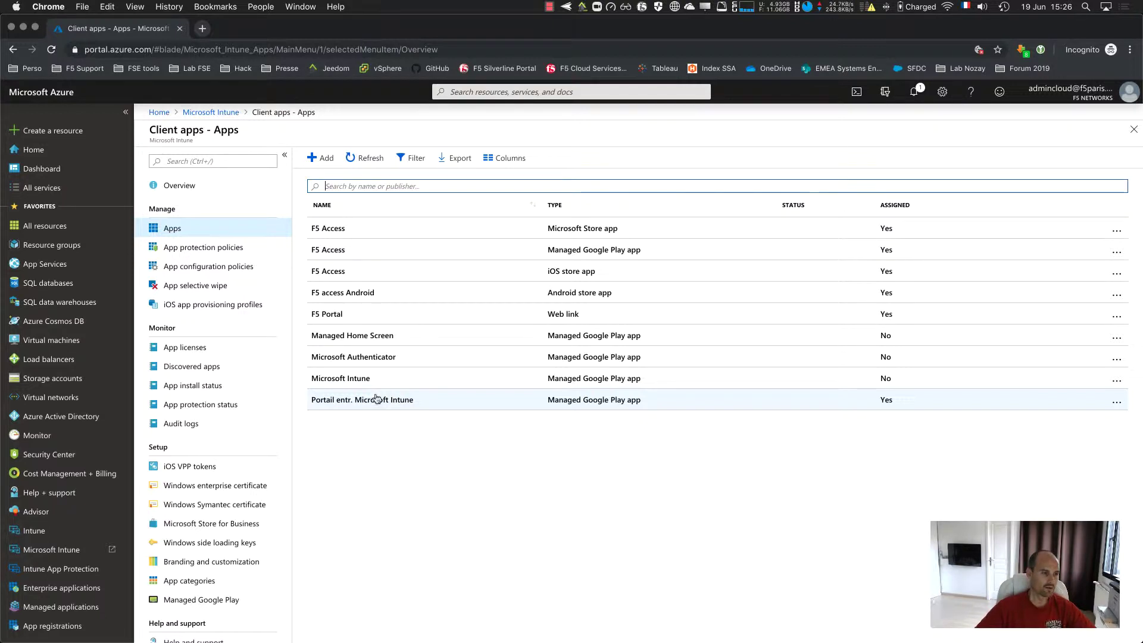
{"action": "left_click", "coordinate": [326, 158]}
{"action": "left_click", "coordinate": [310, 174]}
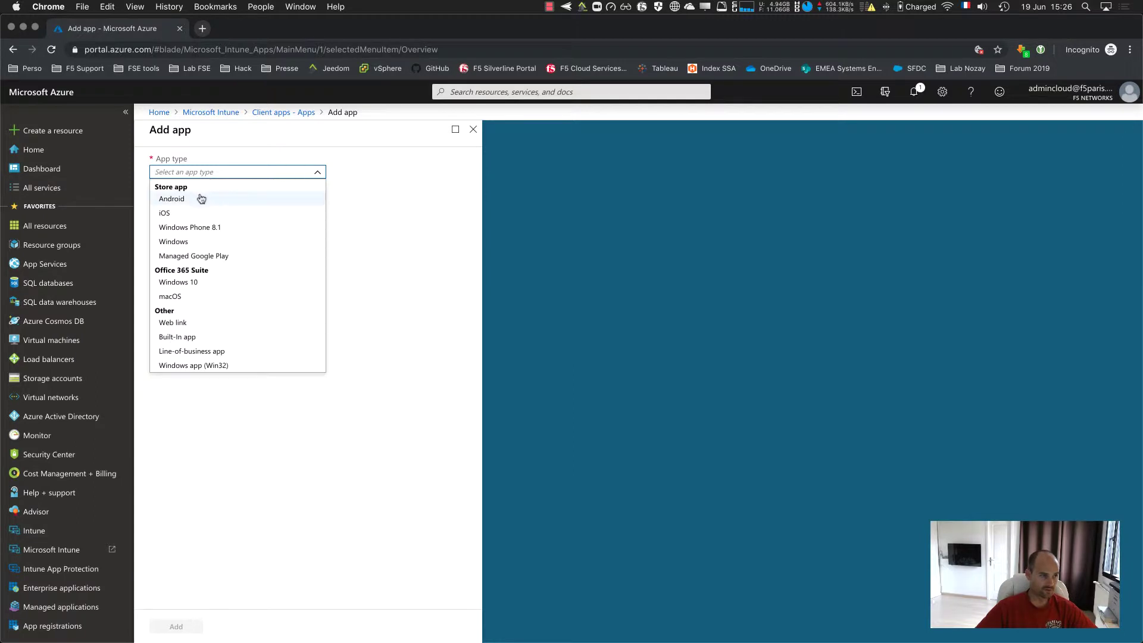
{"action": "left_click", "coordinate": [192, 256]}
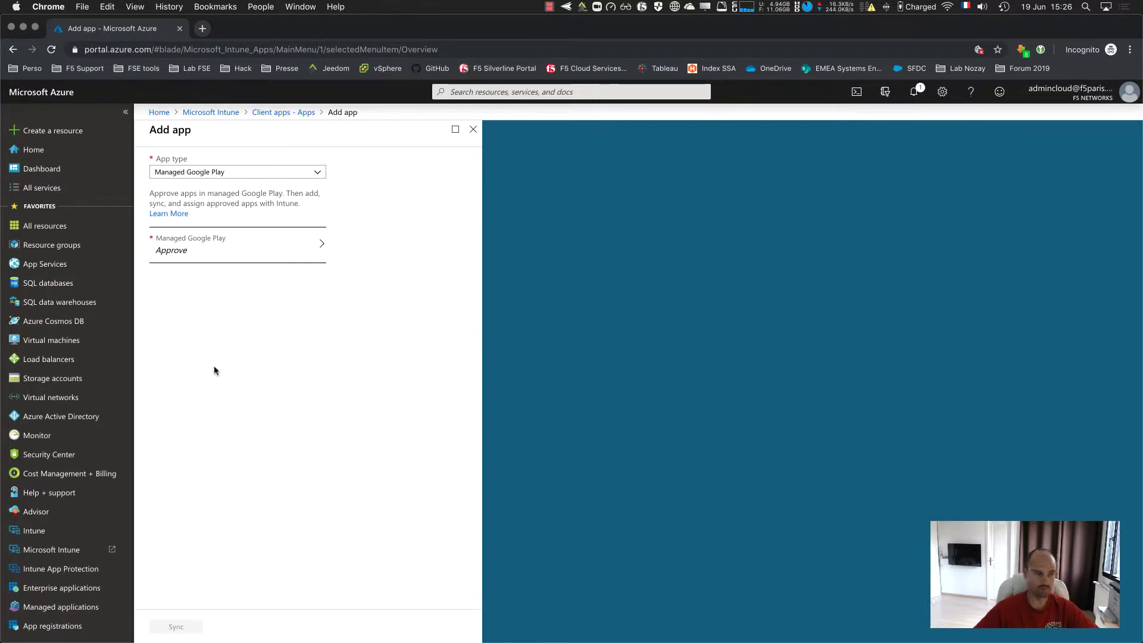
{"action": "left_click", "coordinate": [226, 254]}
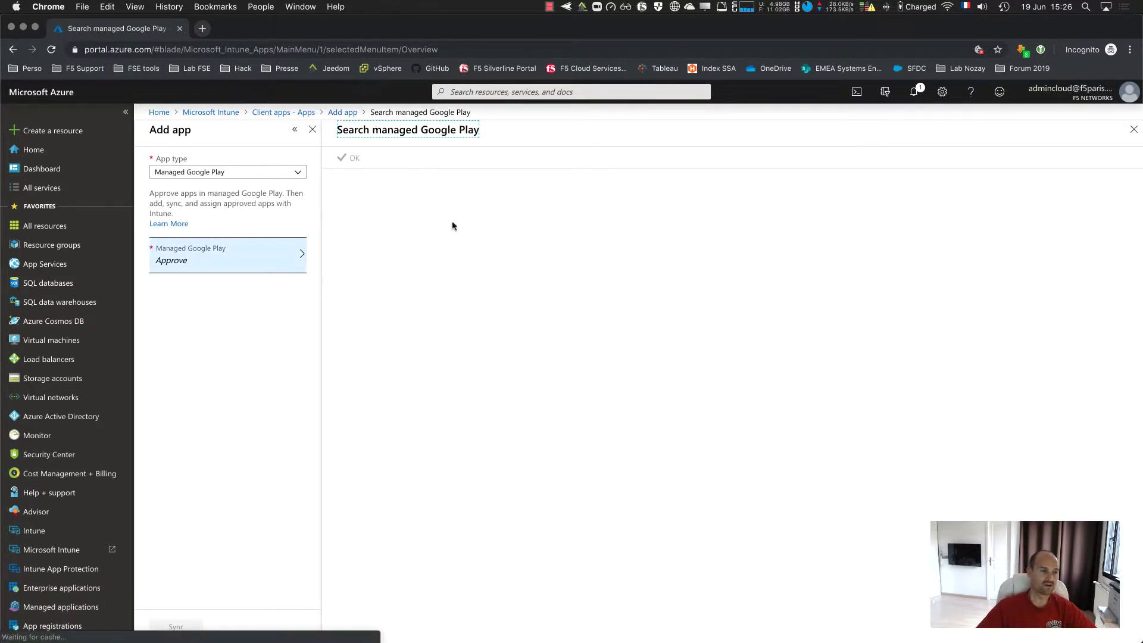
{"action": "left_click", "coordinate": [502, 195]}
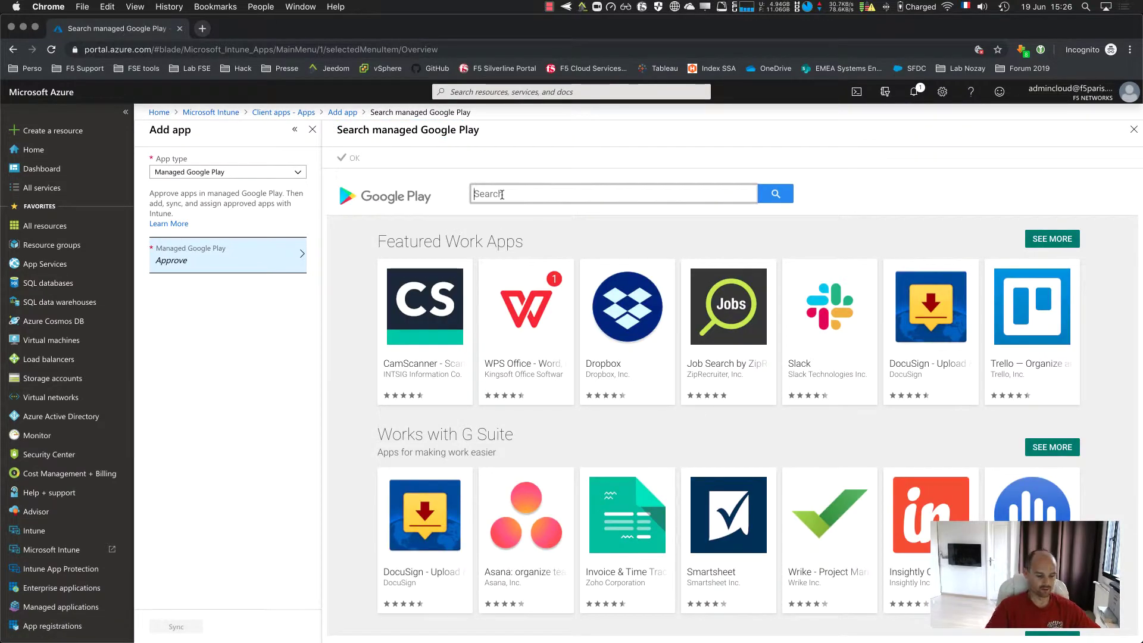
{"action": "type", "text": "F5 acce"}
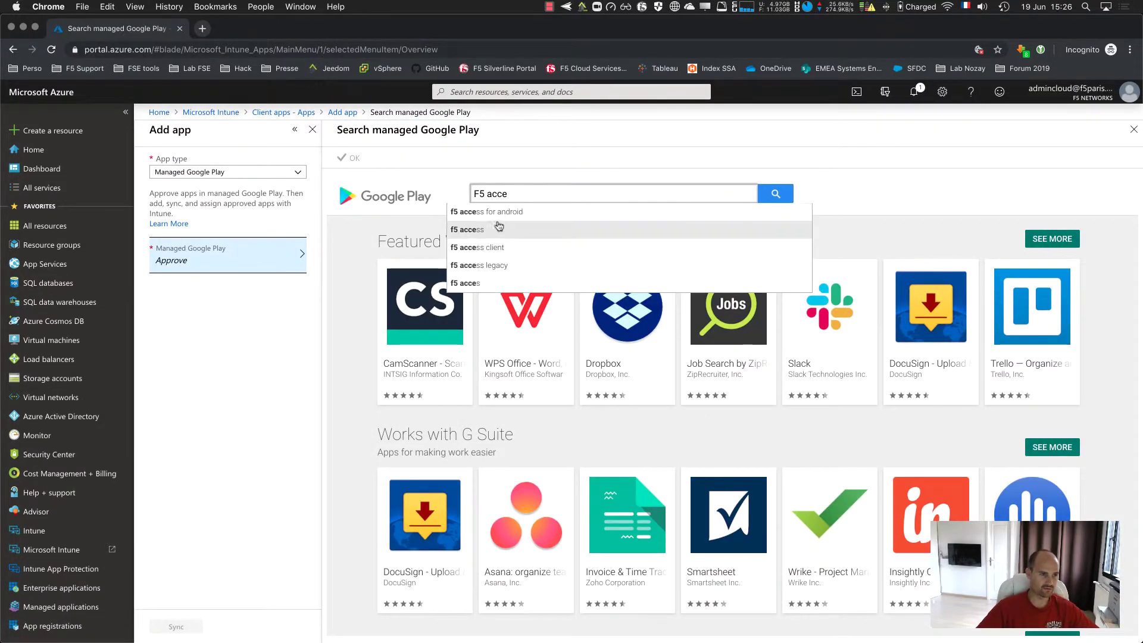
{"action": "left_click", "coordinate": [497, 229]}
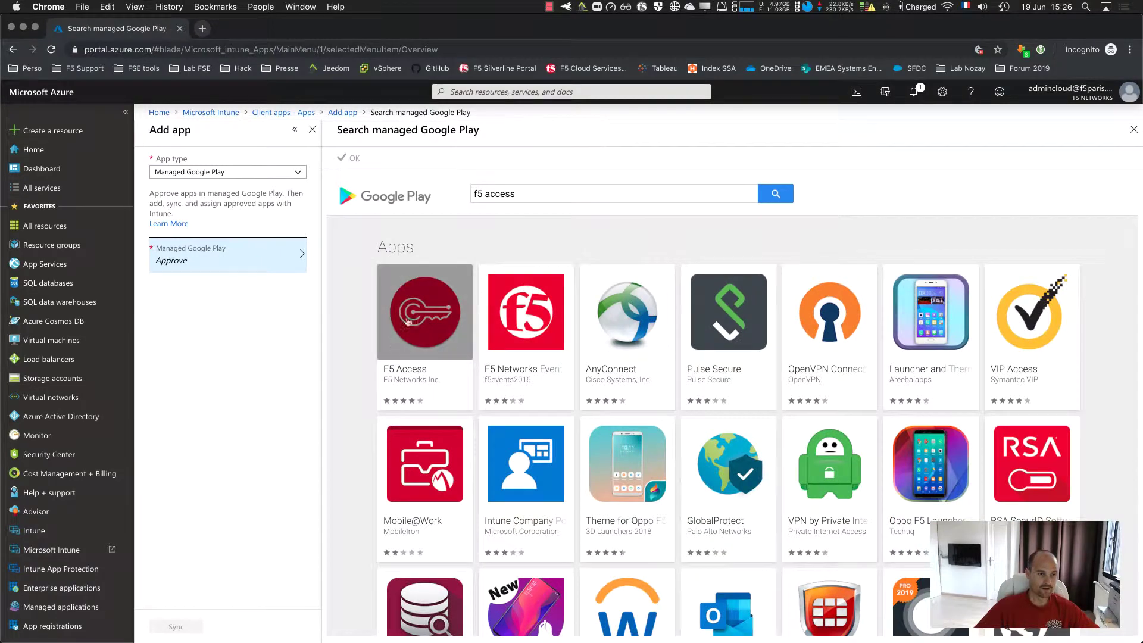
{"action": "left_click", "coordinate": [412, 326]}
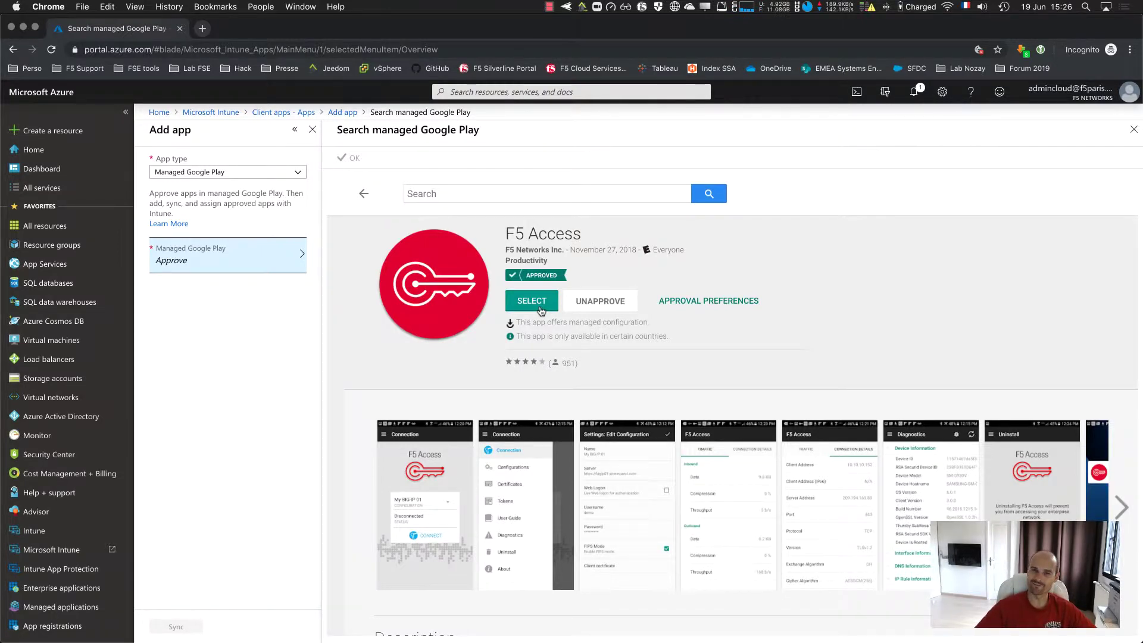
{"action": "left_click", "coordinate": [342, 114]}
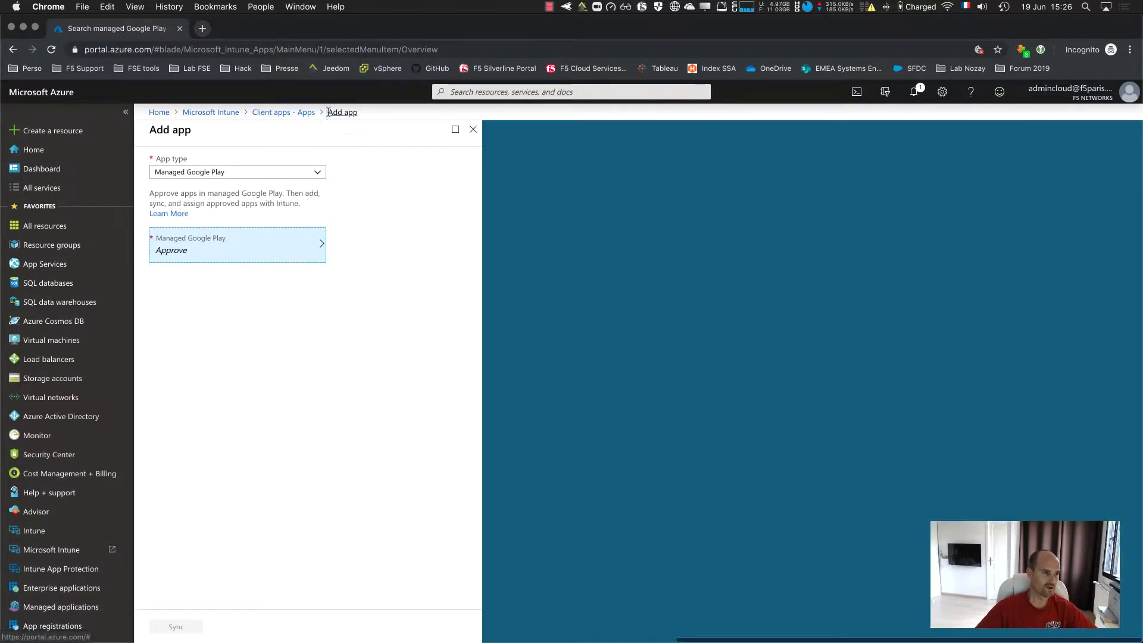
{"action": "left_click", "coordinate": [298, 114]}
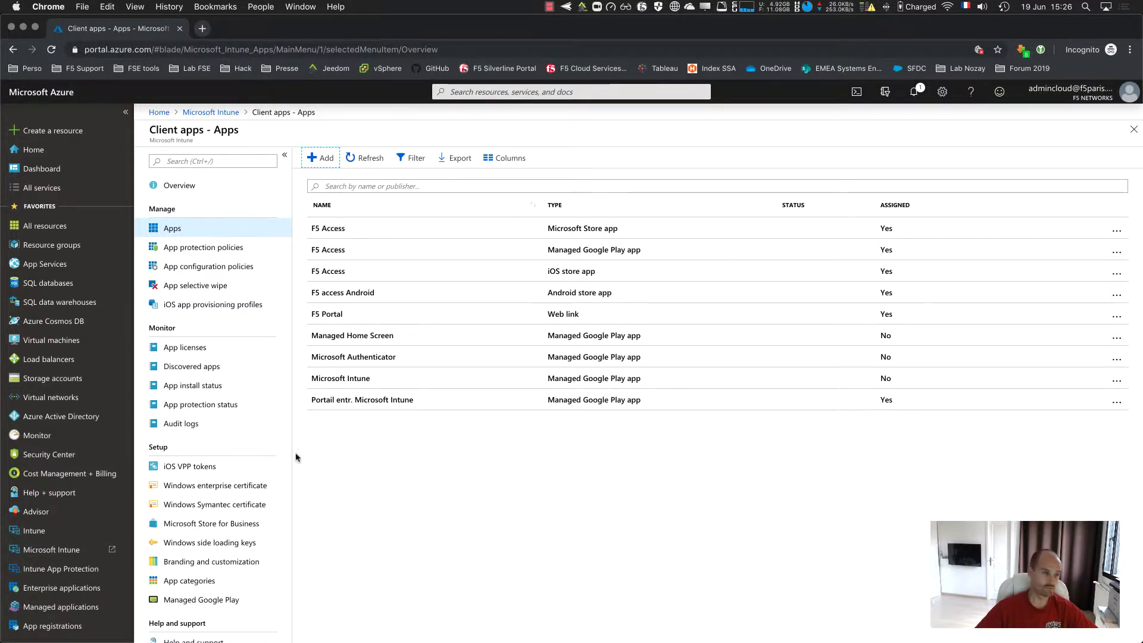
- From App licenses, review the F5 Access app's properties, information and group assignments
{"action": "left_click", "coordinate": [185, 349]}
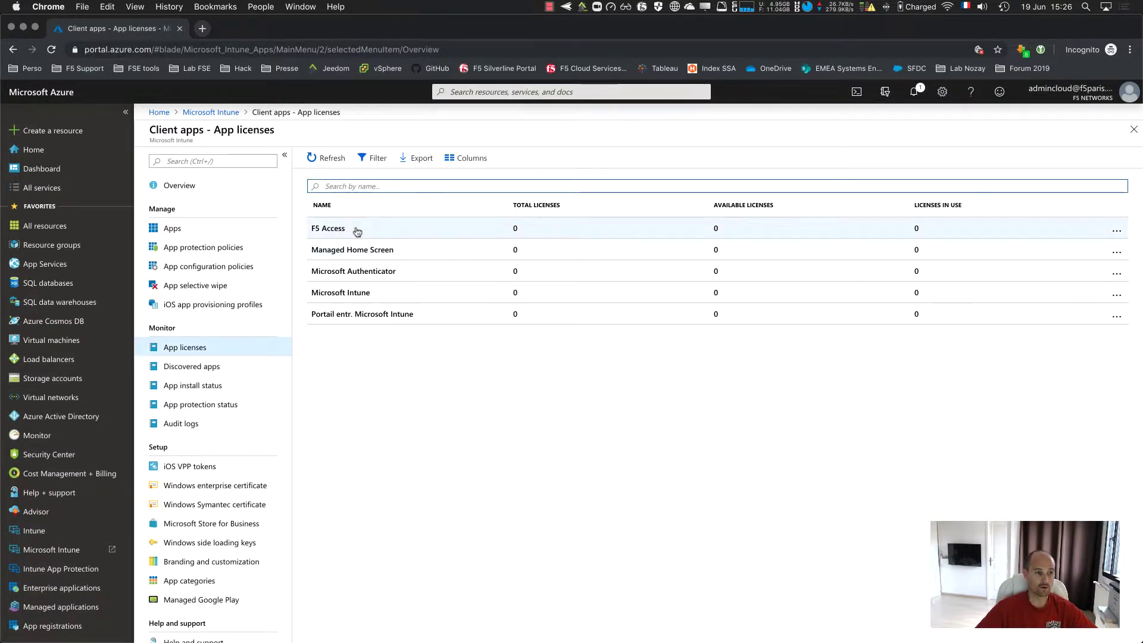
{"action": "left_click", "coordinate": [328, 228]}
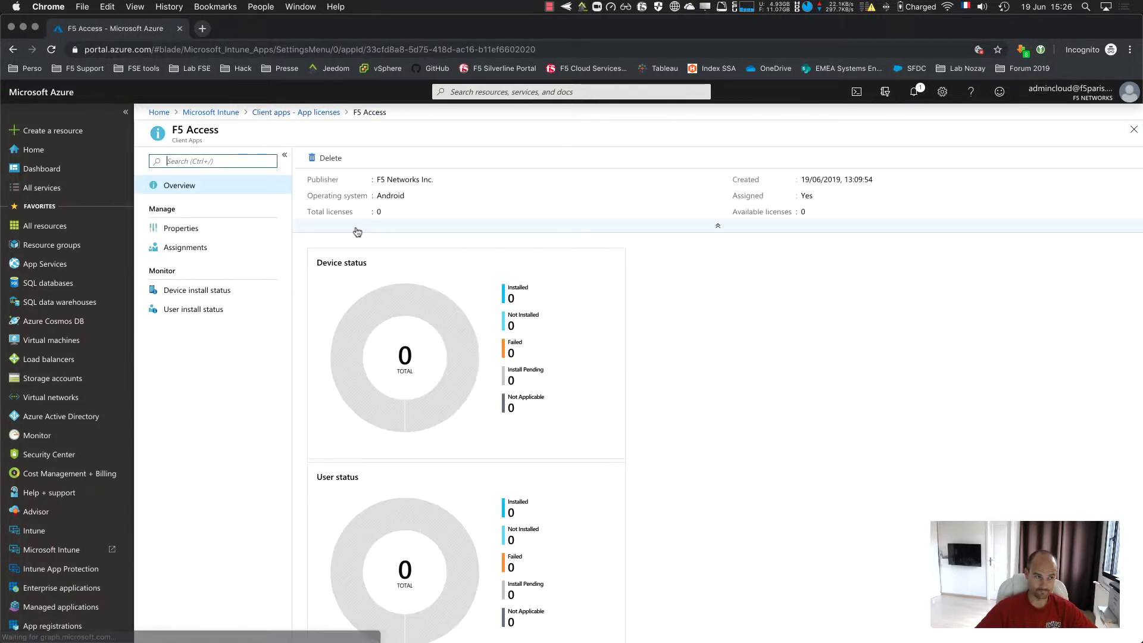
{"action": "left_click", "coordinate": [220, 229]}
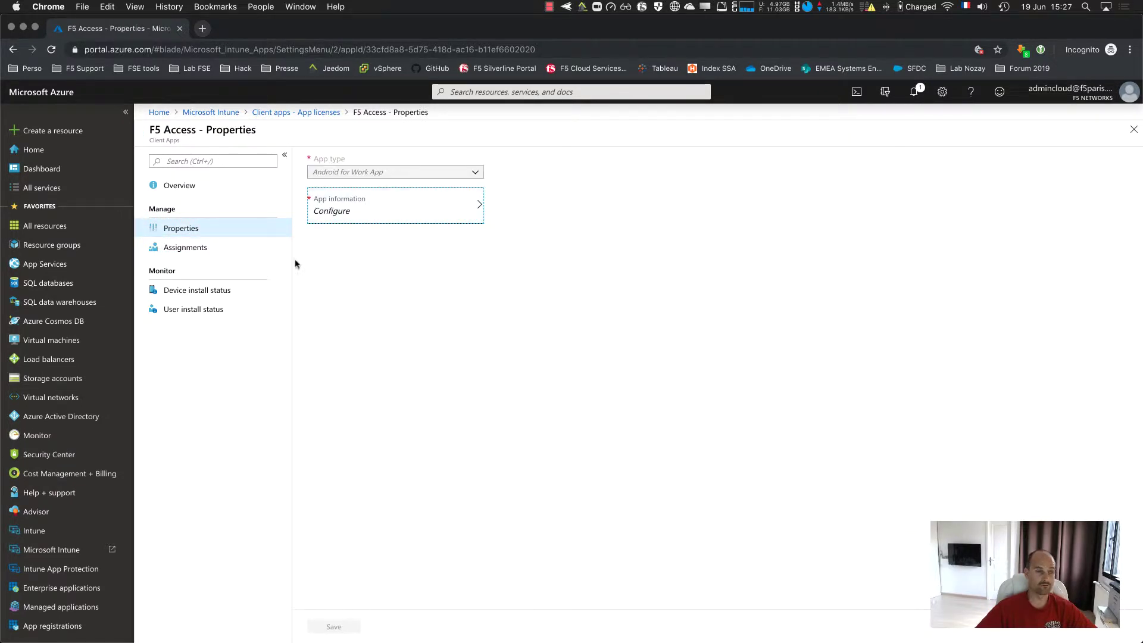
{"action": "left_click", "coordinate": [352, 221]}
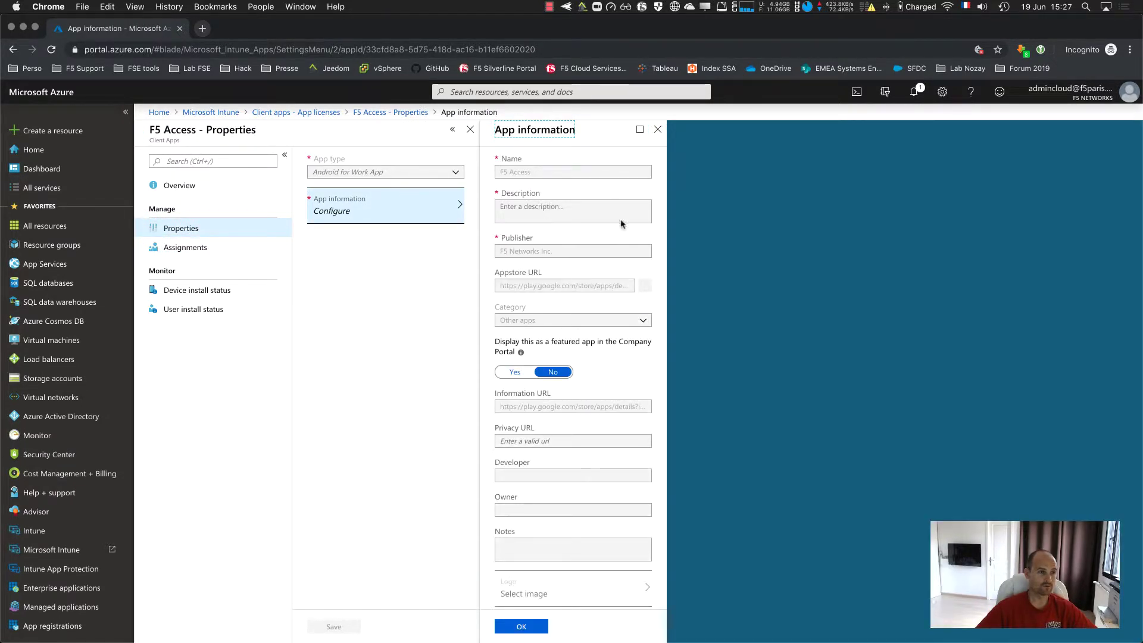
{"action": "left_click", "coordinate": [223, 252]}
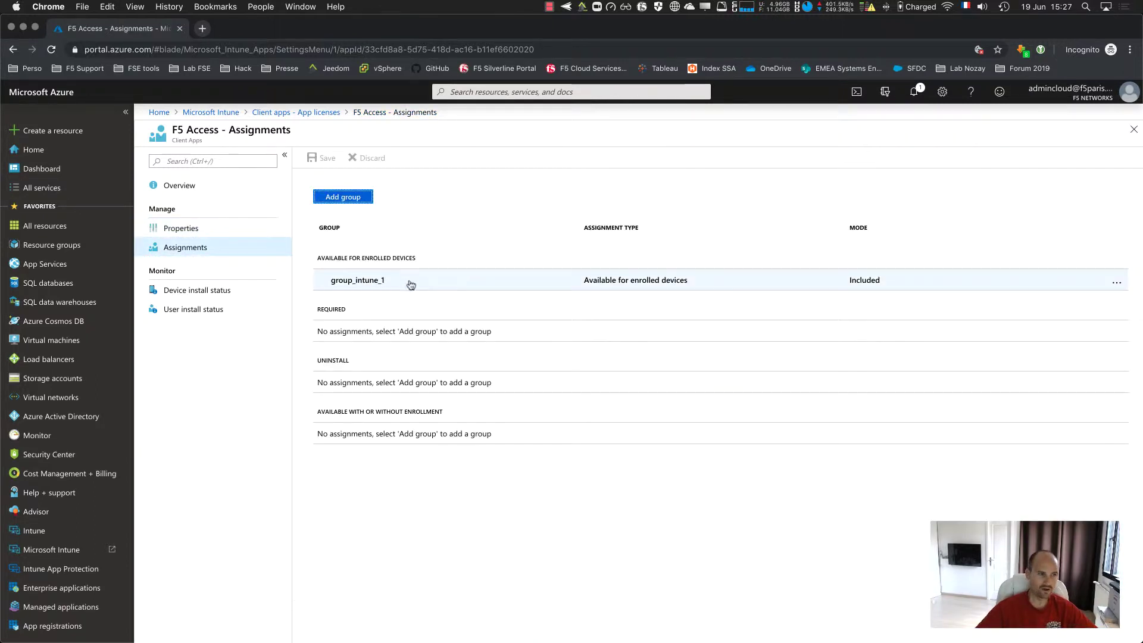
- Start an 'Available for enrolled devices' group assignment for F5 Access, browse groups, then close unsaved
{"action": "left_click", "coordinate": [359, 200]}
{"action": "left_click", "coordinate": [542, 283]}
{"action": "left_click", "coordinate": [519, 297]}
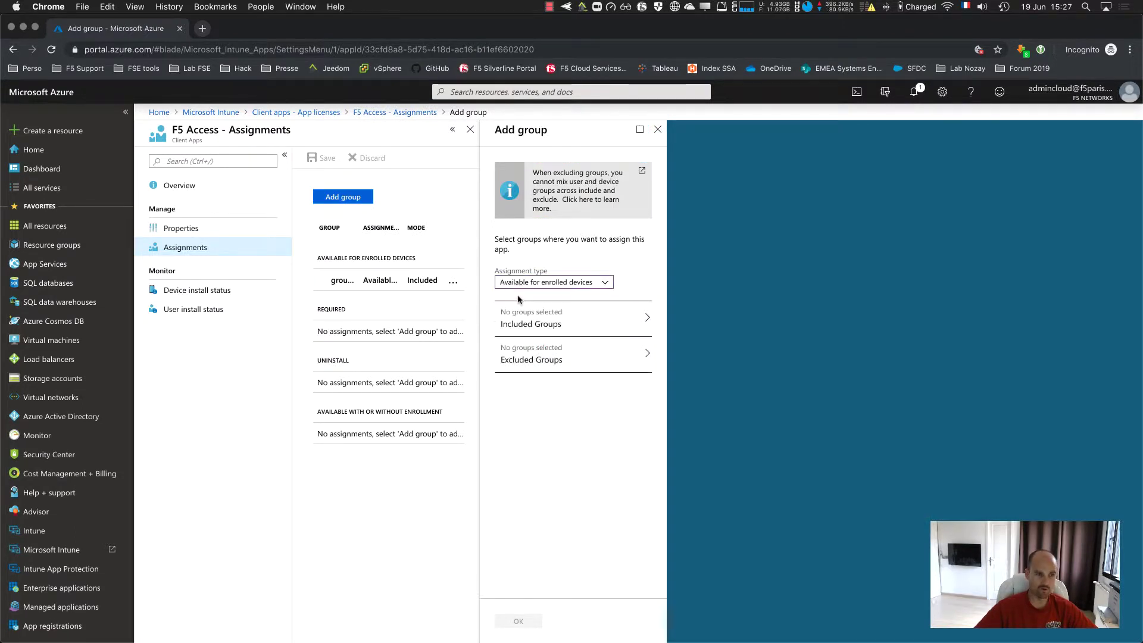
{"action": "left_click", "coordinate": [548, 309]}
{"action": "left_click", "coordinate": [838, 316]}
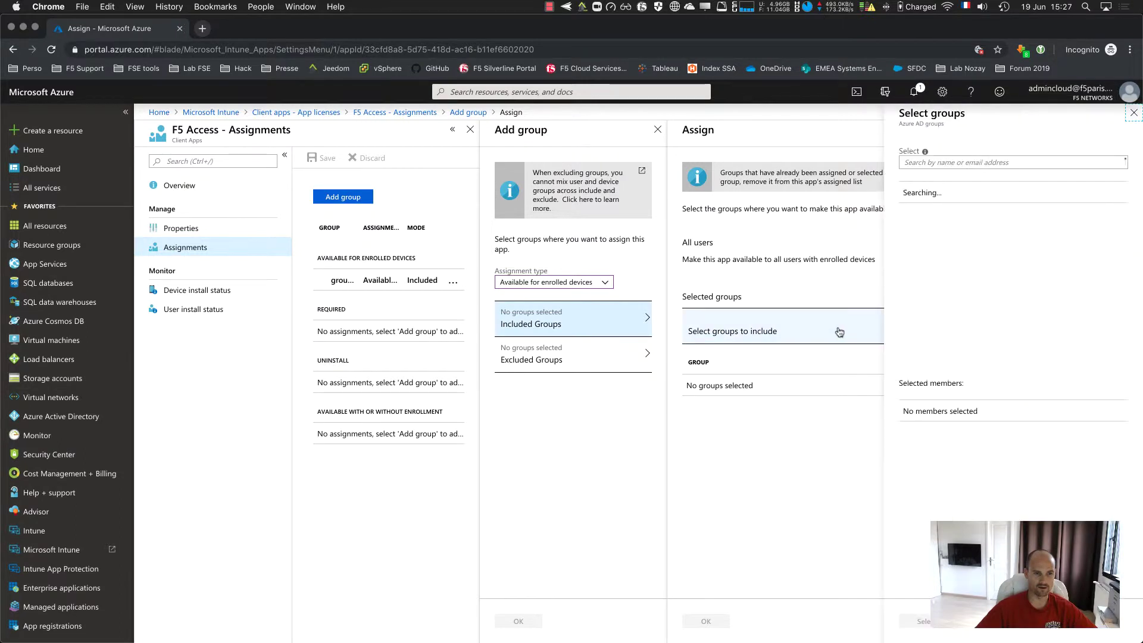
{"action": "scroll", "coordinate": [1005, 337], "scroll_direction": "down", "scroll_amount": 1}
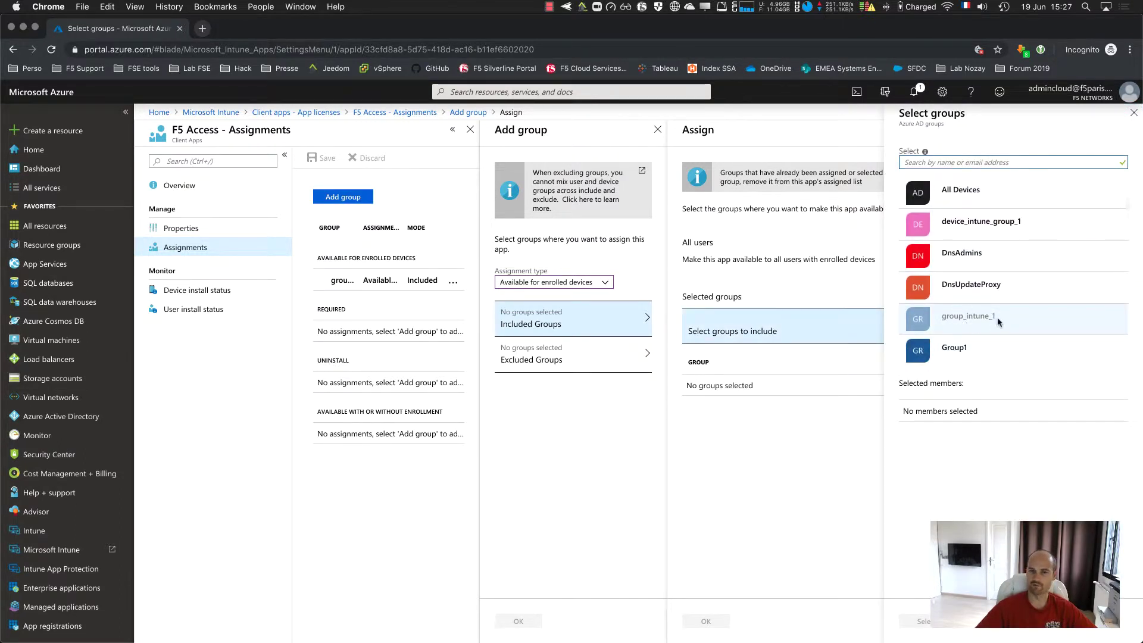
{"action": "left_click", "coordinate": [470, 129]}
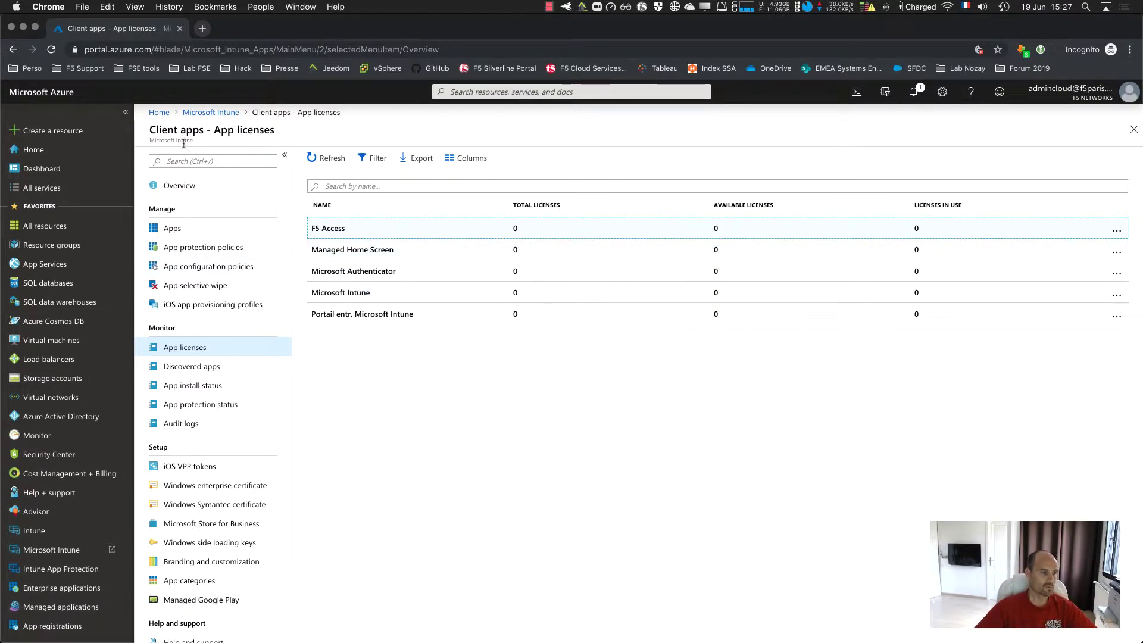
- From the Intune overview, go to Device configuration profiles and start a new profile
{"action": "left_click", "coordinate": [228, 111]}
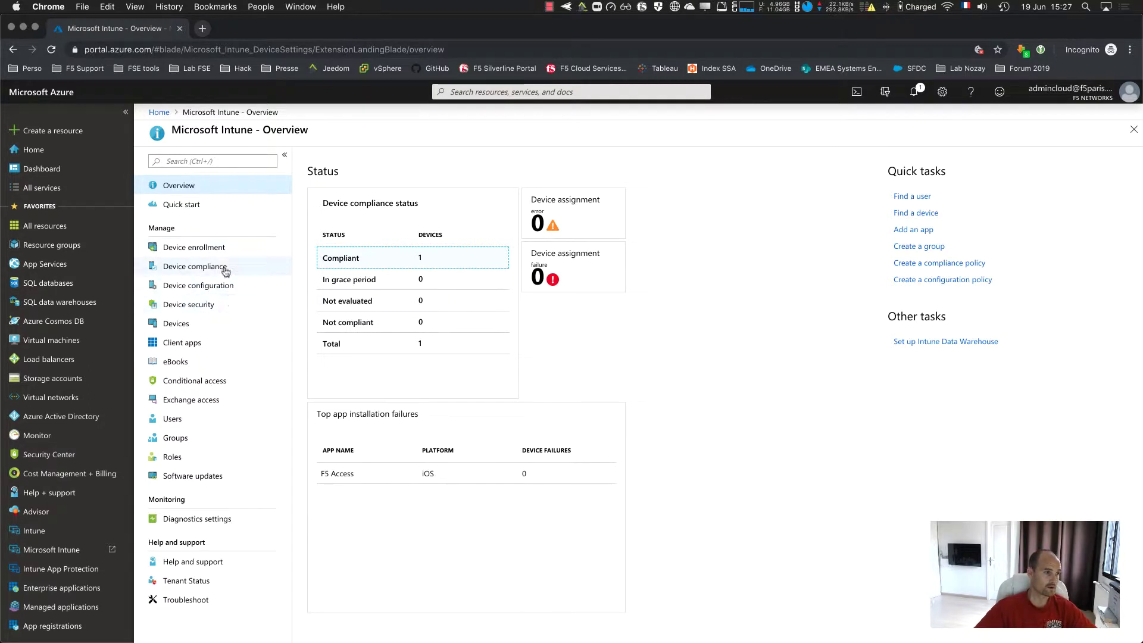
{"action": "left_click", "coordinate": [216, 287]}
{"action": "left_click", "coordinate": [192, 229]}
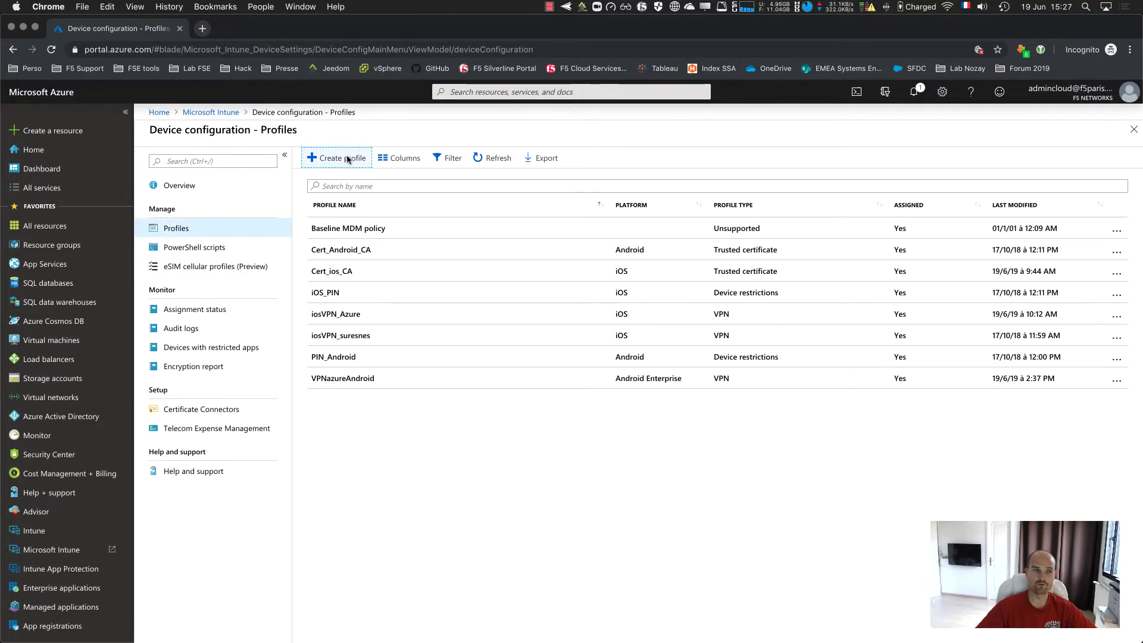
{"action": "left_click", "coordinate": [348, 158]}
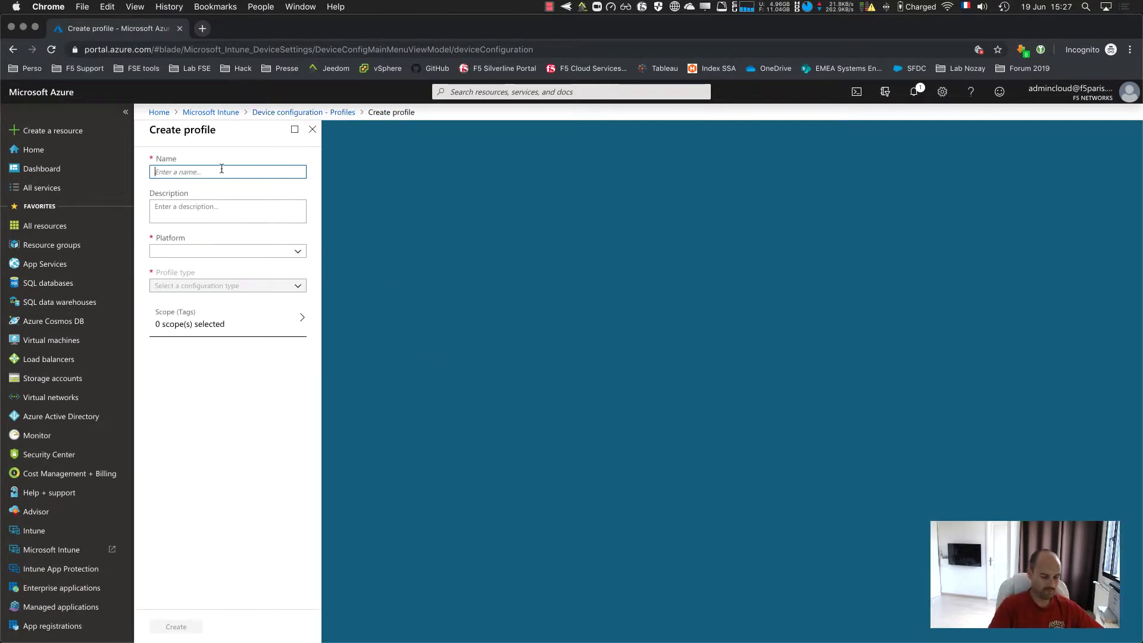
- Name the profile VPN_Android, describe it 'Toto', with Android Enterprise platform and VPN type
{"action": "type", "text": "VPN_Android"}
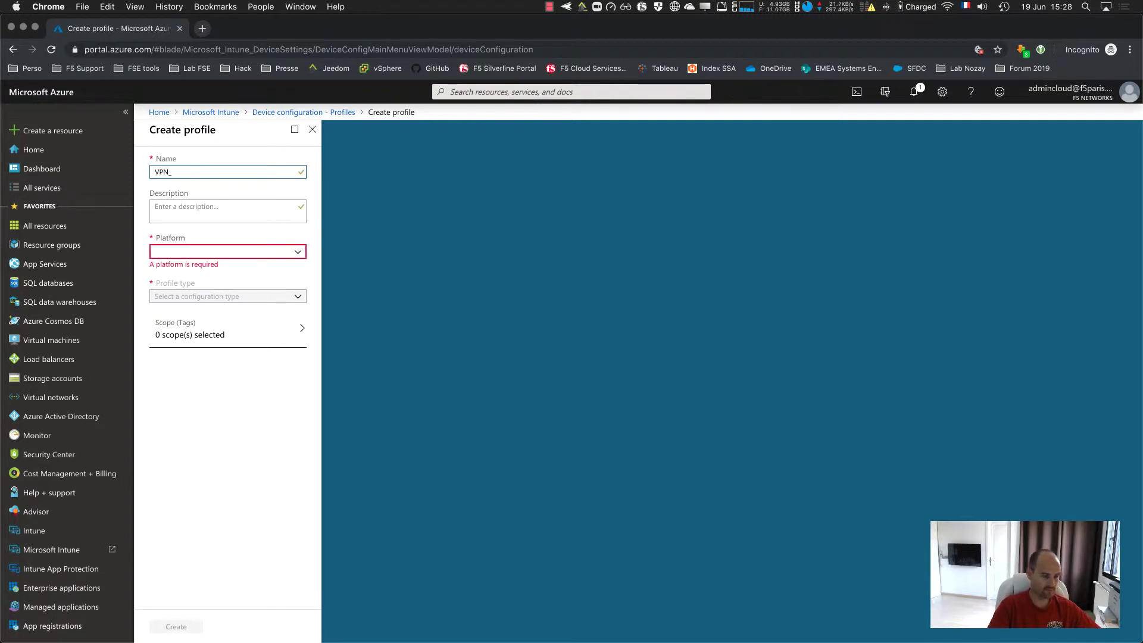
{"action": "left_click", "coordinate": [228, 206]}
{"action": "type", "text": "Toto"}
{"action": "left_click", "coordinate": [273, 251]}
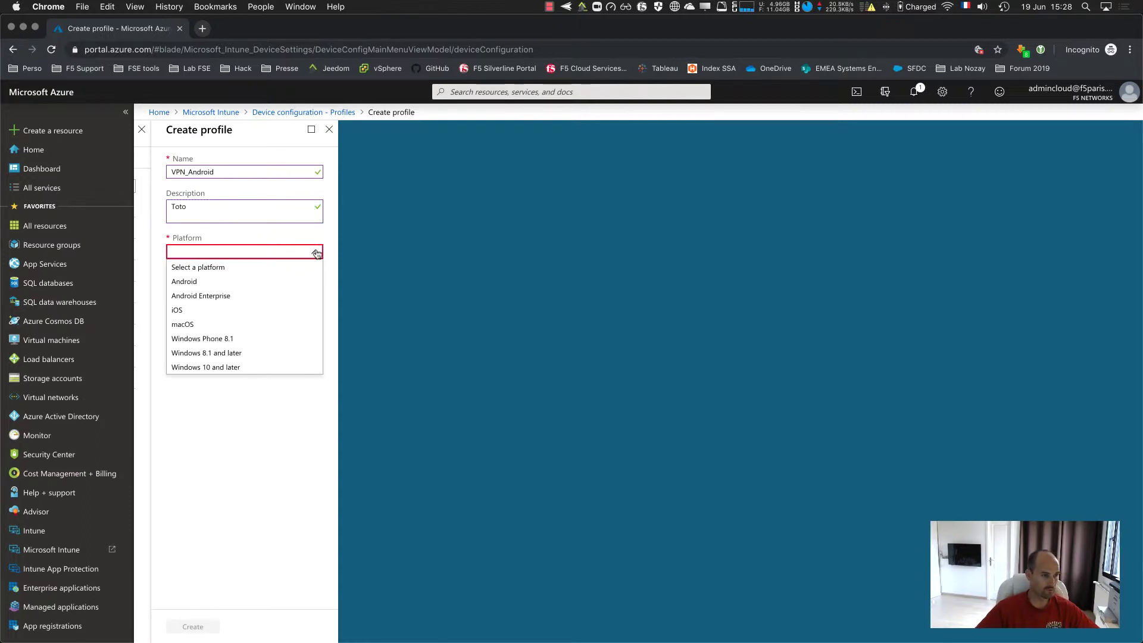
{"action": "left_click", "coordinate": [235, 301]}
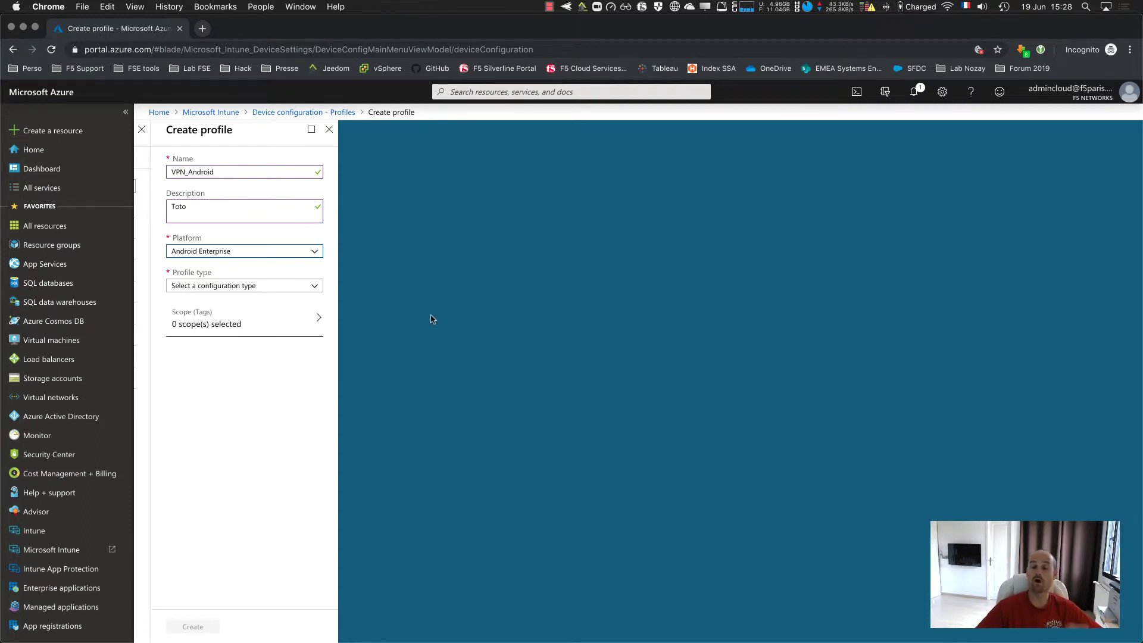
{"action": "left_click", "coordinate": [269, 288]}
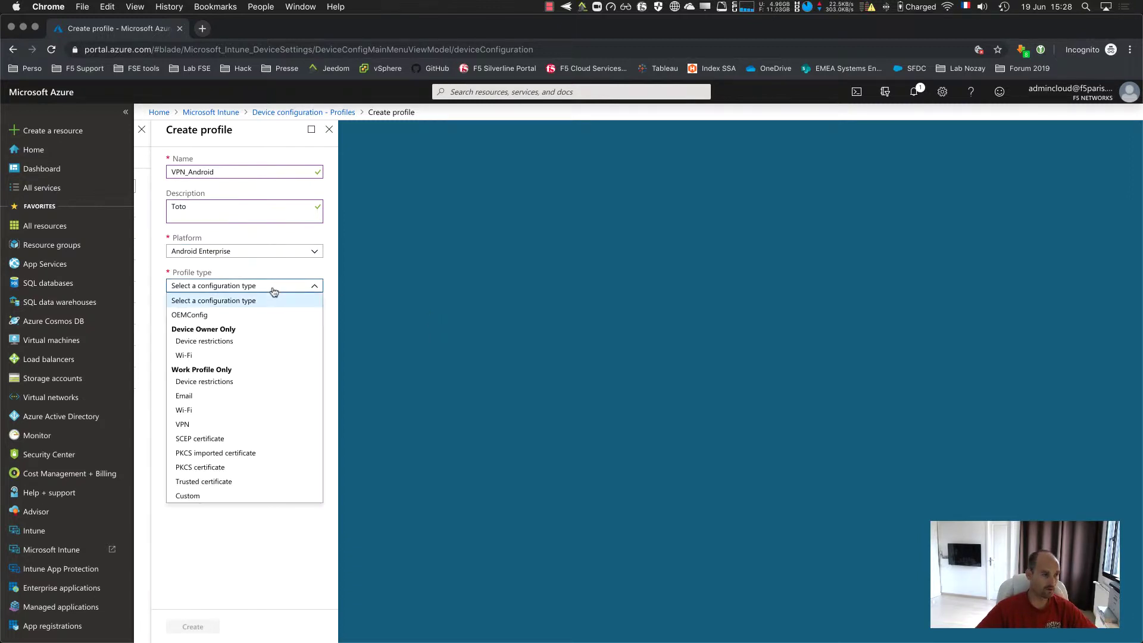
{"action": "left_click", "coordinate": [191, 425]}
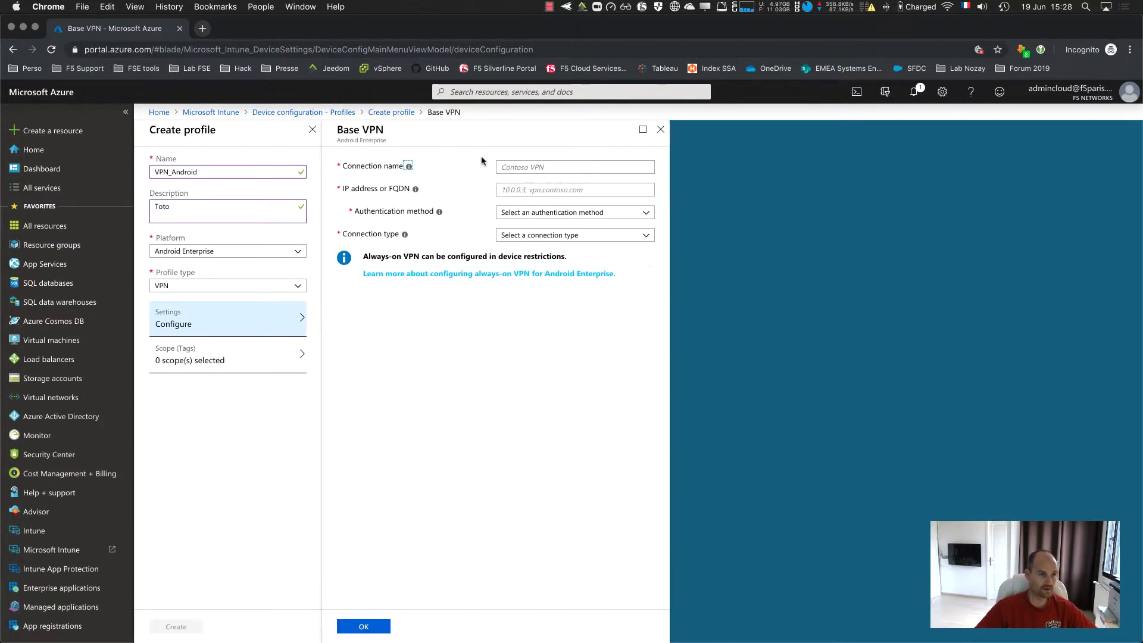
{"action": "left_click", "coordinate": [519, 169]}
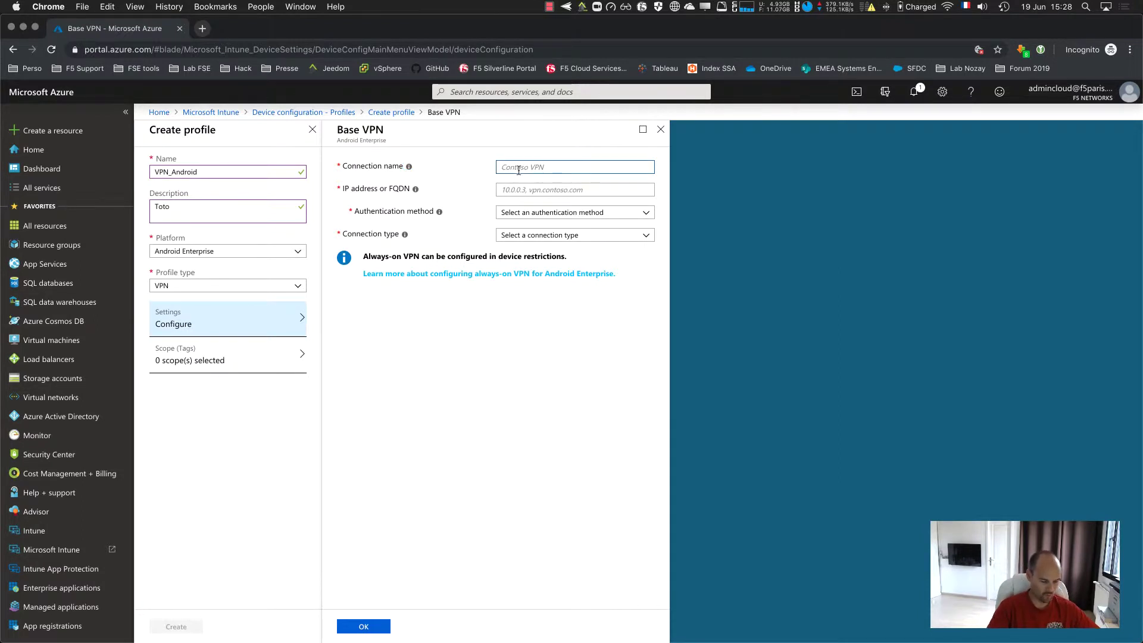
{"action": "type", "text": "VPN2Azure"}
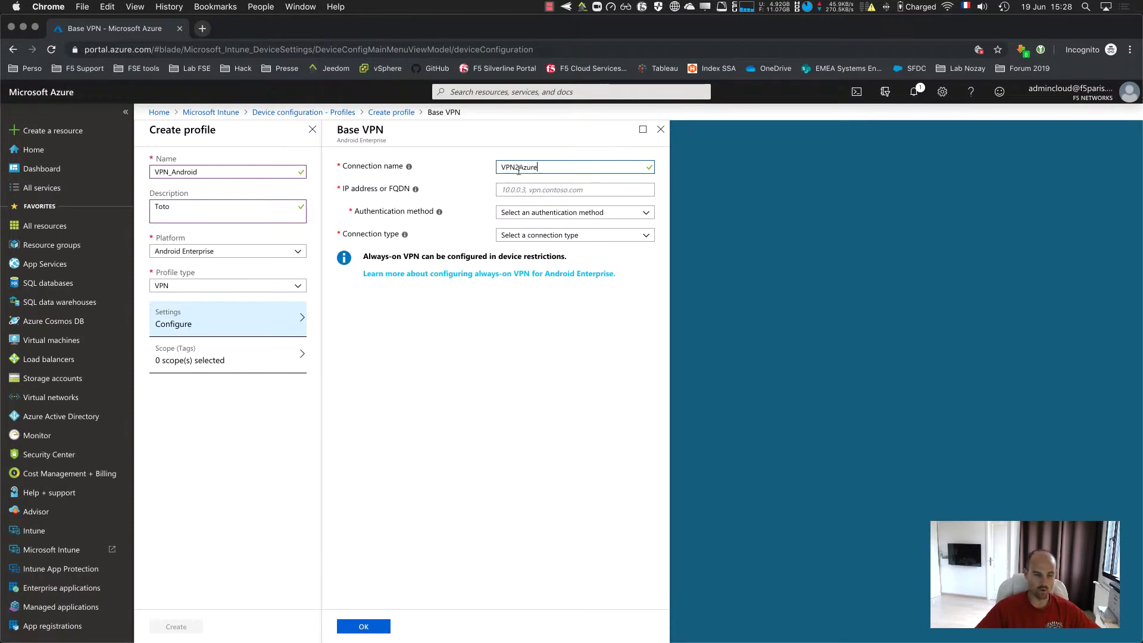
{"action": "left_click", "coordinate": [524, 191]}
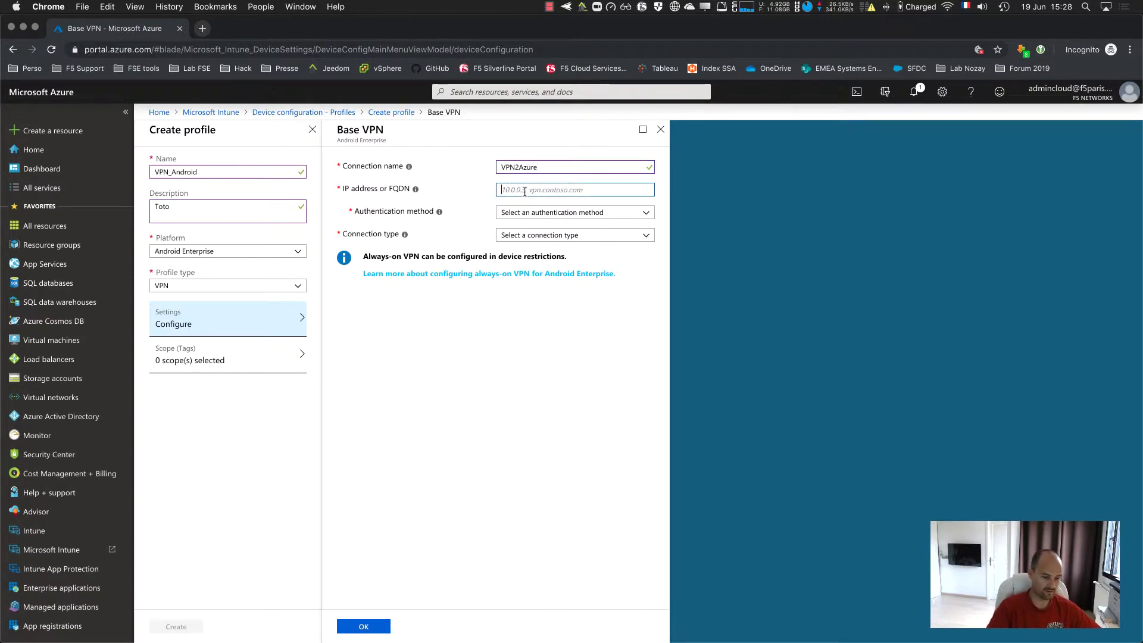
{"action": "type", "text": "https://apmvpn.a"}
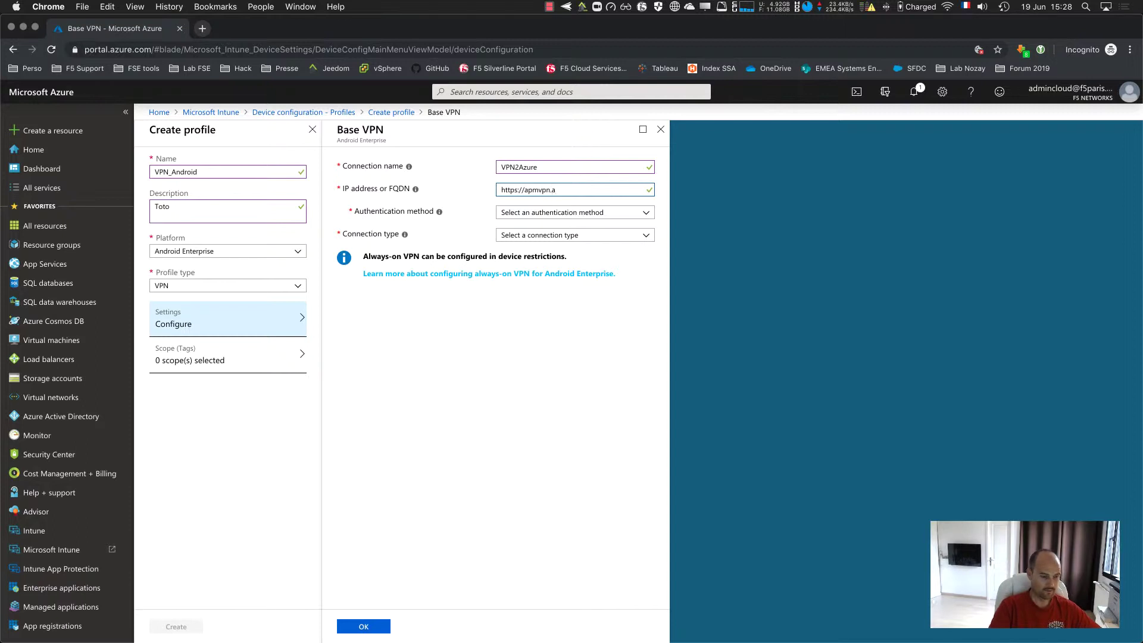
{"action": "type", "text": "zure.com"}
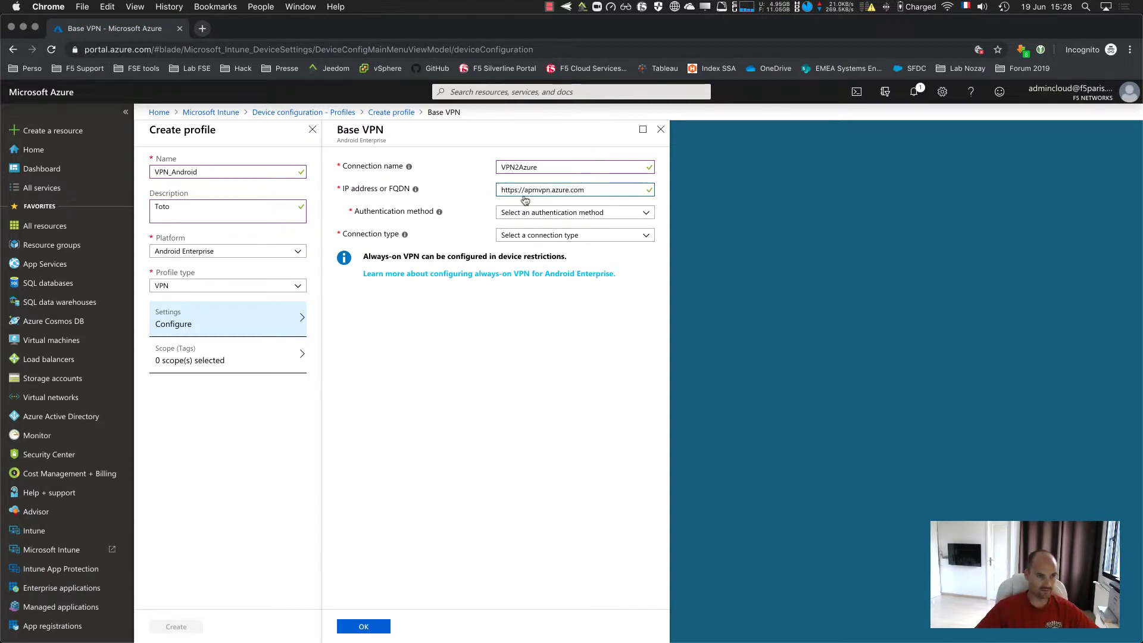
{"action": "left_click", "coordinate": [527, 211]}
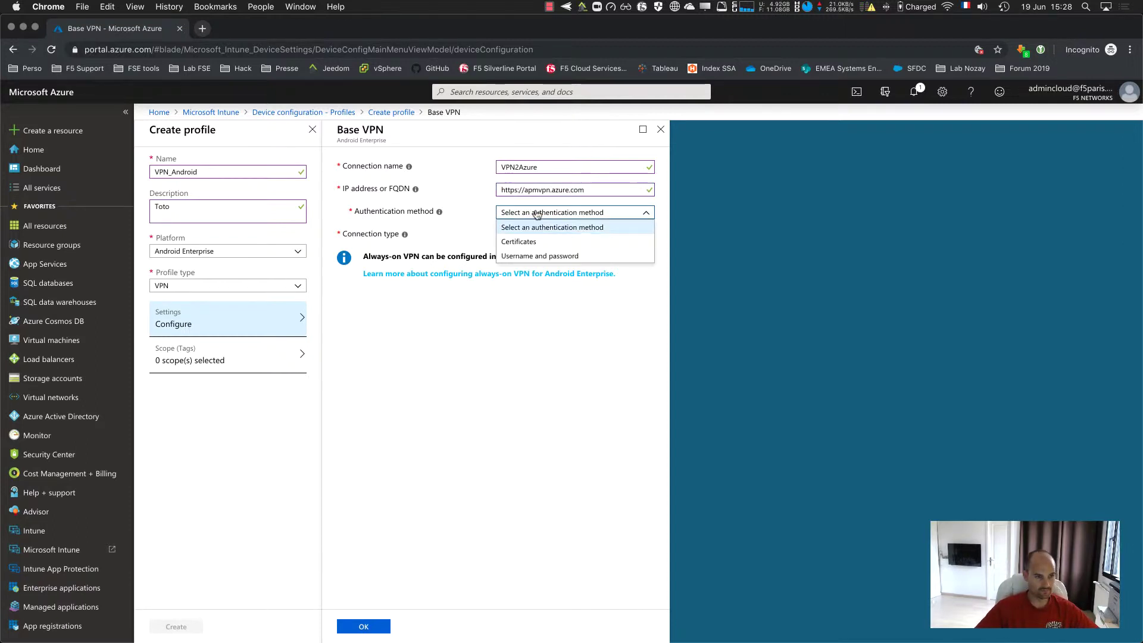
{"action": "left_click", "coordinate": [571, 257]}
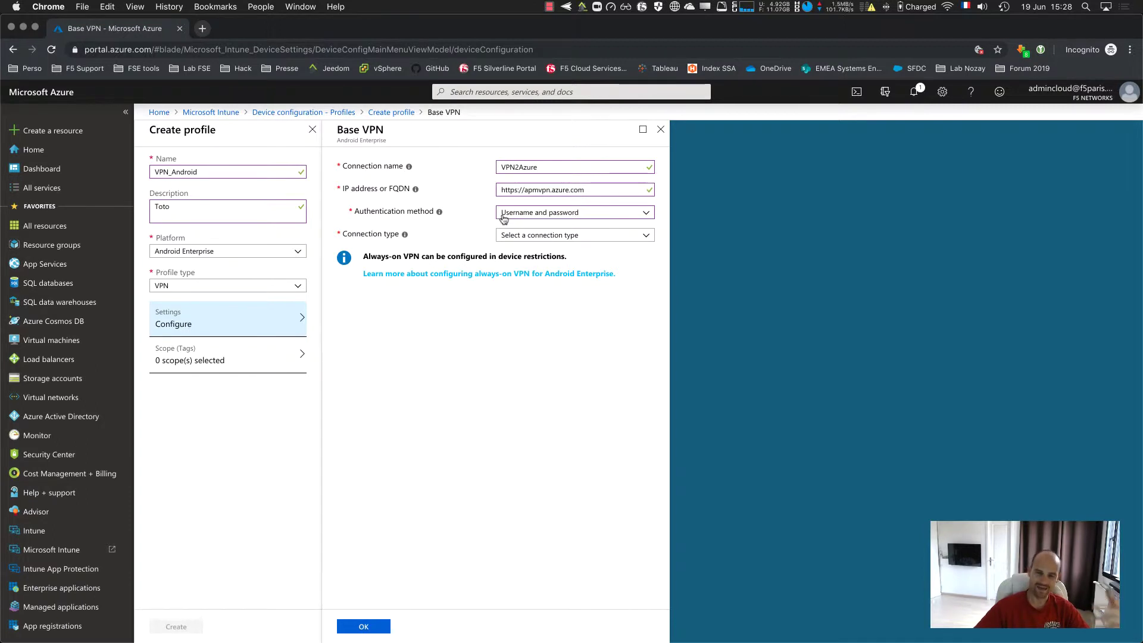
{"action": "left_click", "coordinate": [518, 237]}
{"action": "left_click", "coordinate": [538, 236]}
{"action": "left_click", "coordinate": [527, 308]}
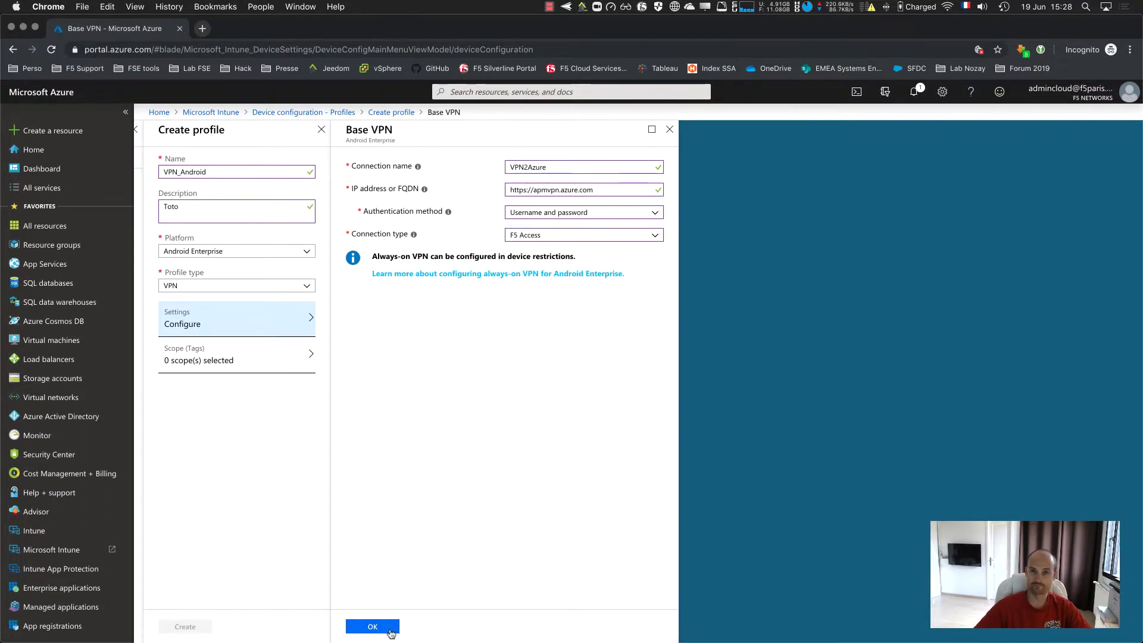
- Discard the VPN settings and the VPN_Android profile draft without saving
{"action": "left_click", "coordinate": [670, 129]}
{"action": "left_click", "coordinate": [686, 119]}
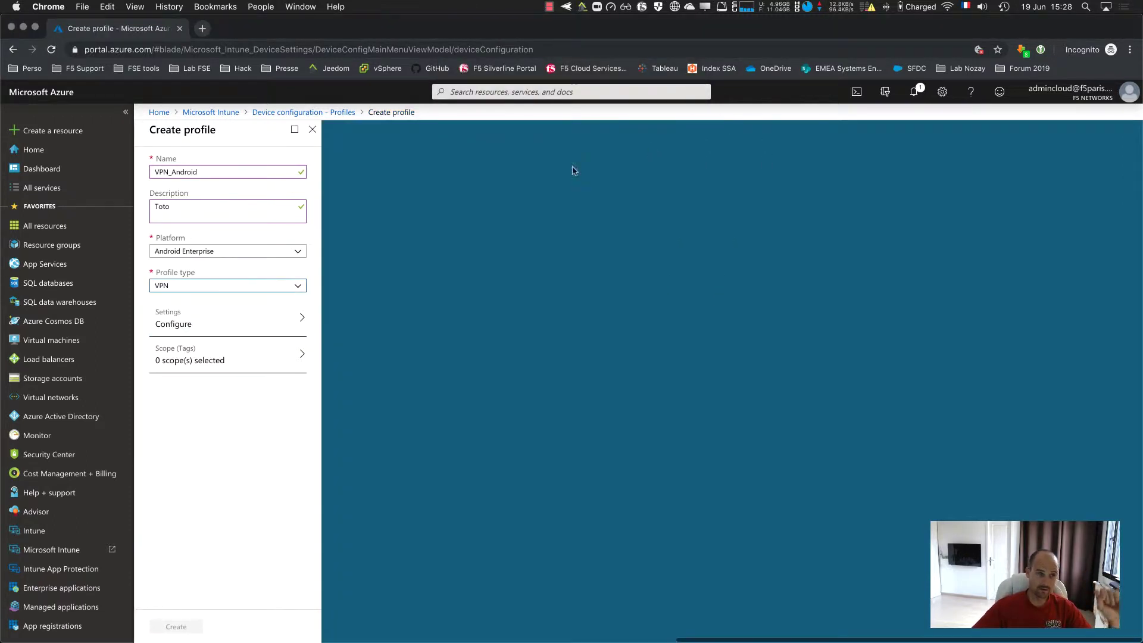
{"action": "left_click", "coordinate": [312, 129]}
{"action": "left_click", "coordinate": [672, 118]}
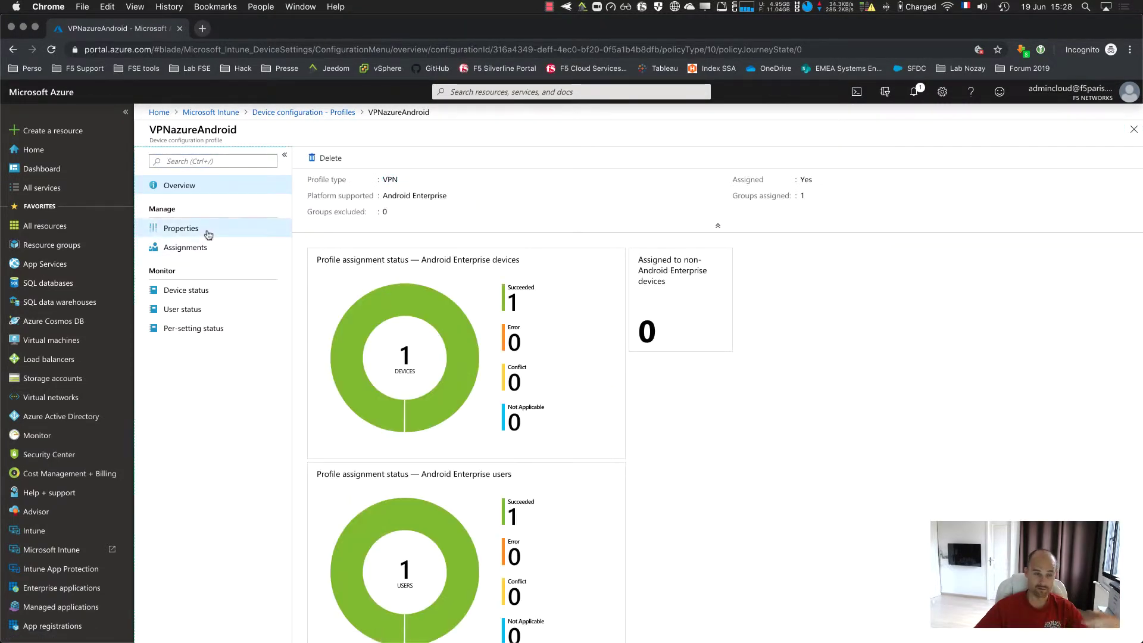
- Review VPNazureAndroid's Base VPN settings and group_intune_1 assignment, then return unchanged to Profiles
{"action": "left_click", "coordinate": [207, 233]}
{"action": "left_click", "coordinate": [426, 341]}
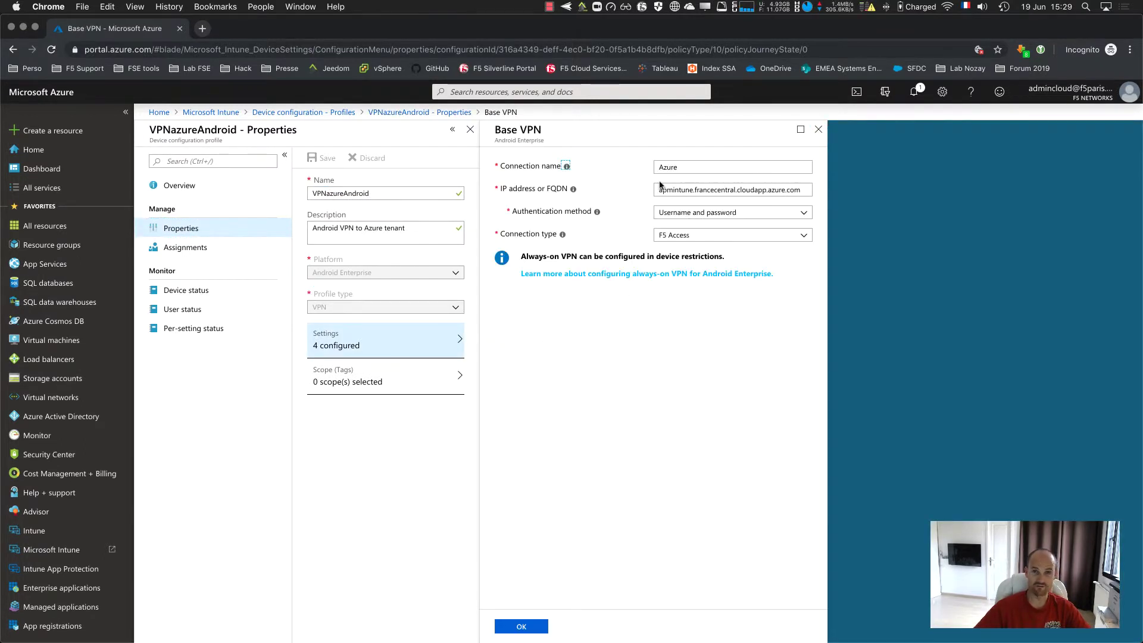
{"action": "left_click", "coordinate": [284, 252]}
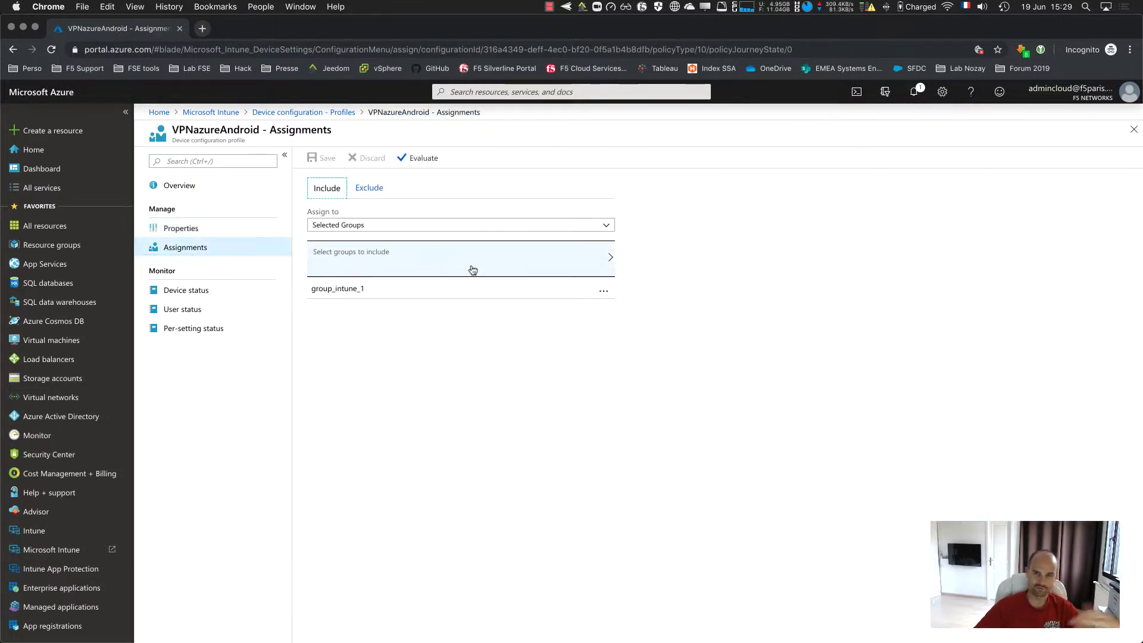
{"action": "left_click", "coordinate": [408, 261]}
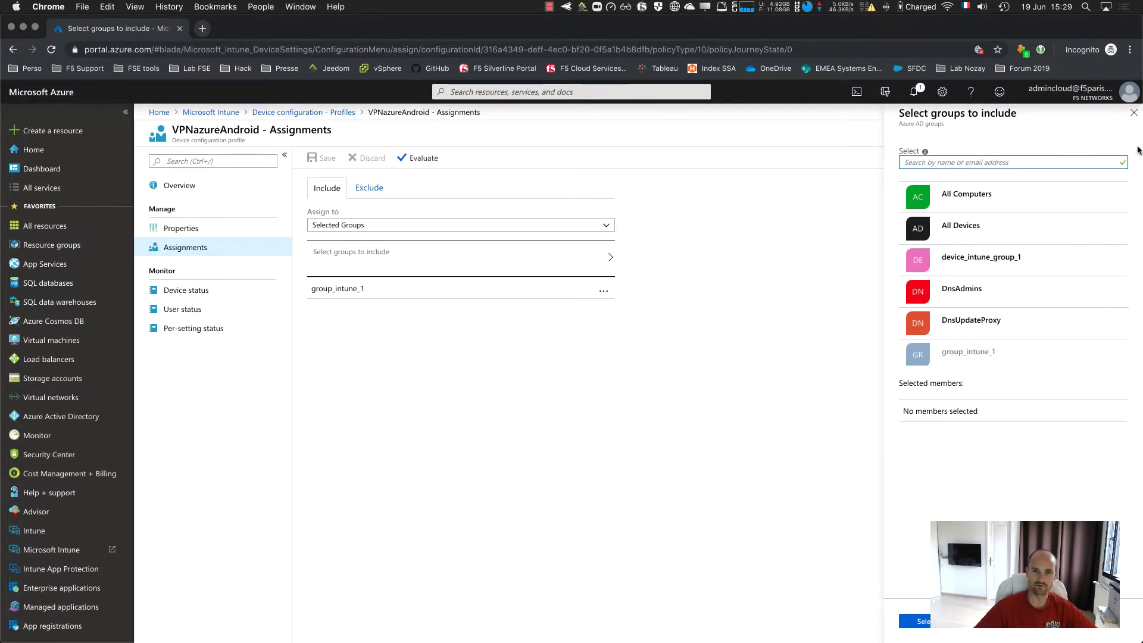
{"action": "left_click", "coordinate": [1133, 112]}
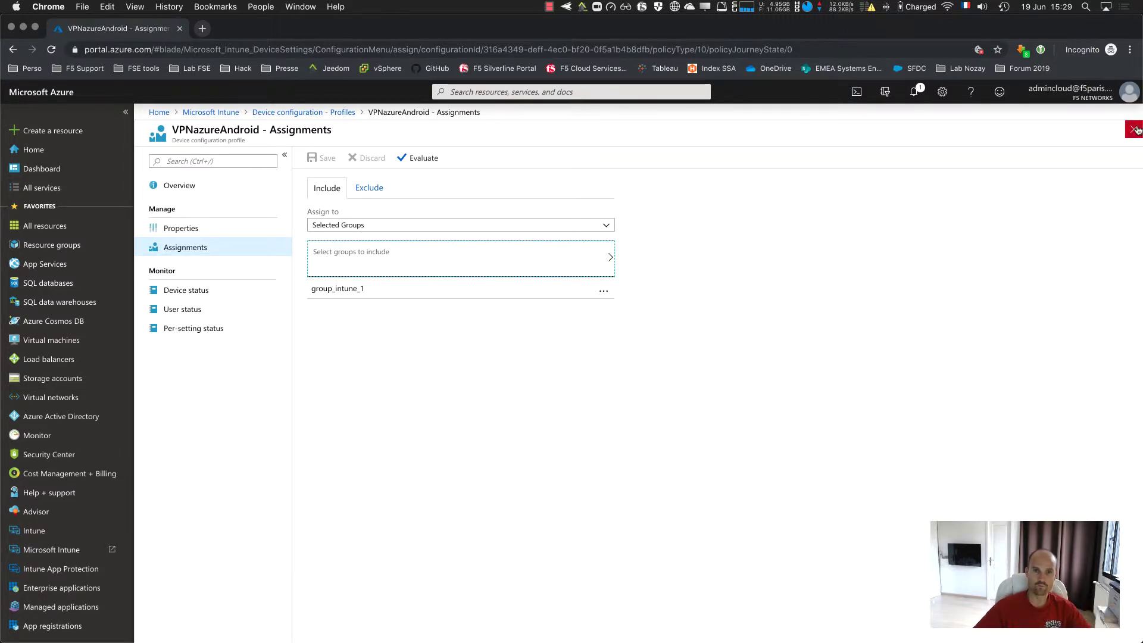
{"action": "left_click", "coordinate": [1133, 129]}
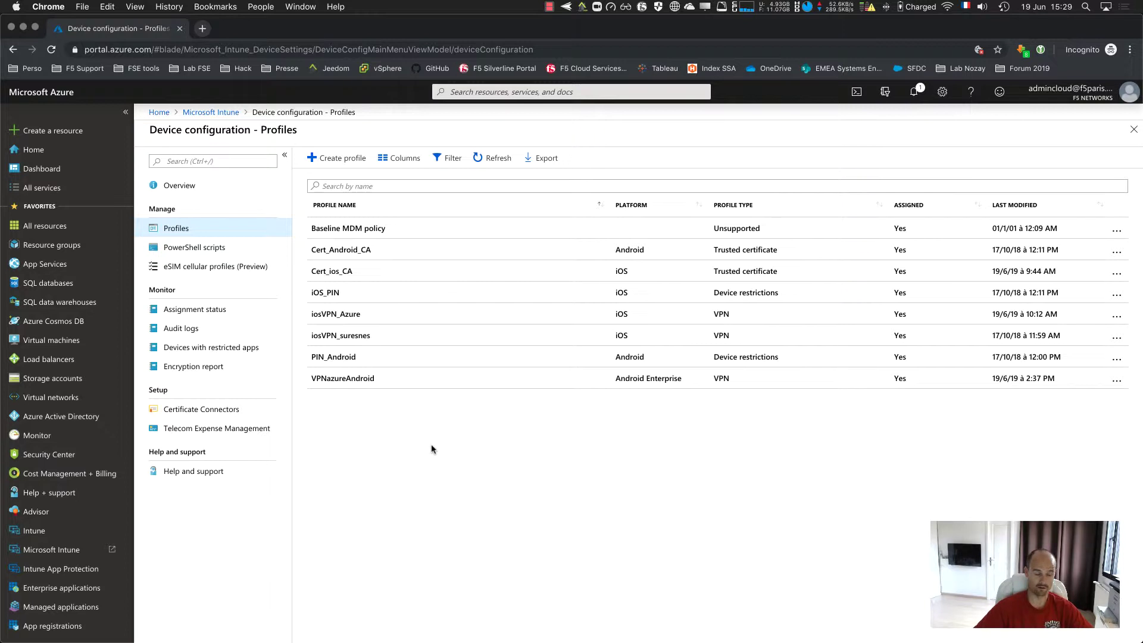
- Check the Intune overview's one compliant device, then bring the AirDroid Nexus 7 mirror forward
{"action": "left_click", "coordinate": [211, 112]}
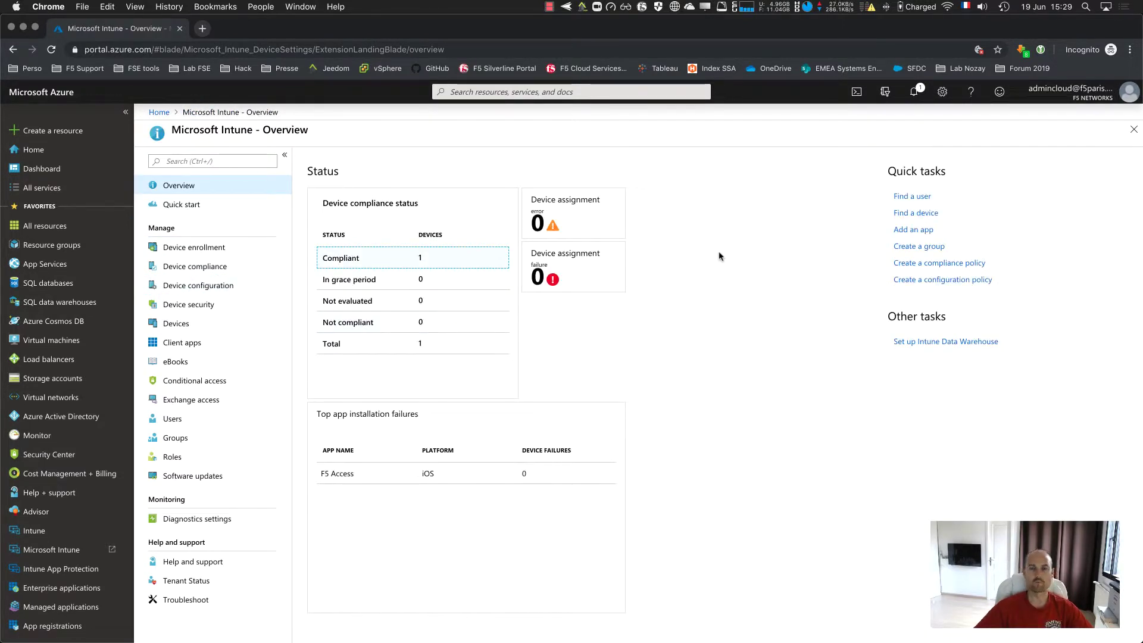
{"action": "key", "text": "super+Tab"}
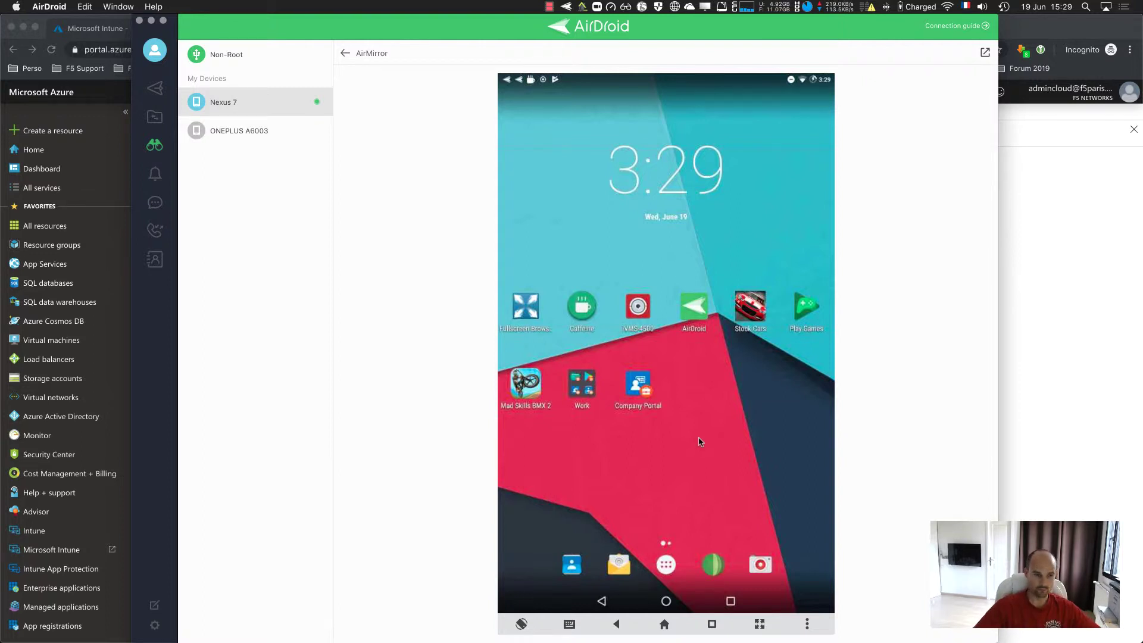
- Open Company Portal on the mirrored Nexus 7, then bring the Azure Intune overview back
{"action": "left_click", "coordinate": [643, 385]}
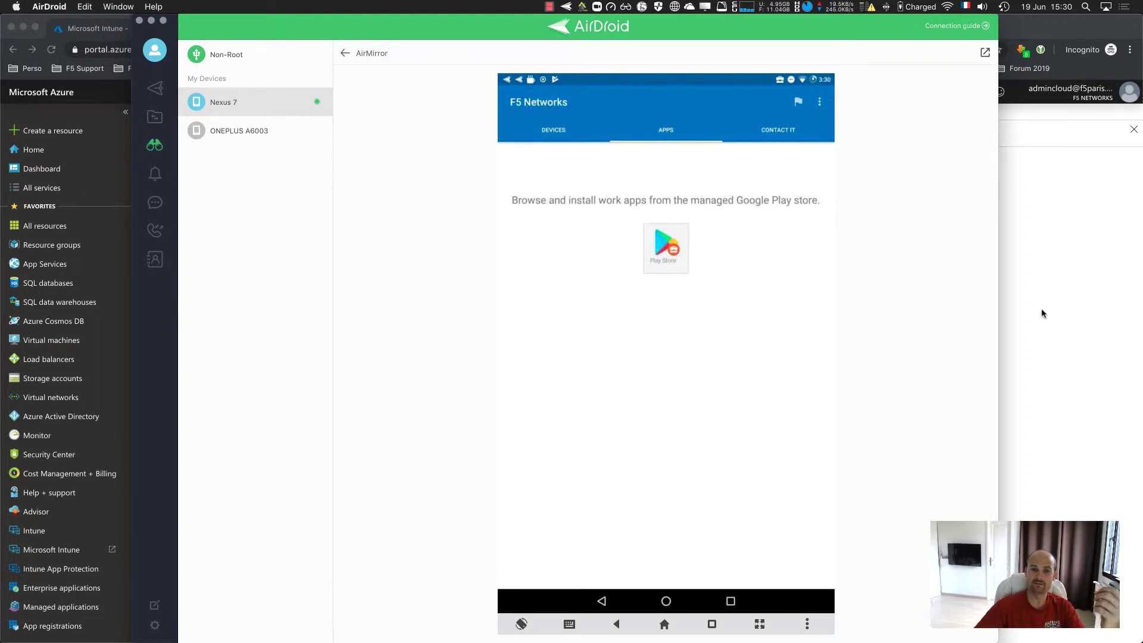
{"action": "left_click", "coordinate": [1059, 301]}
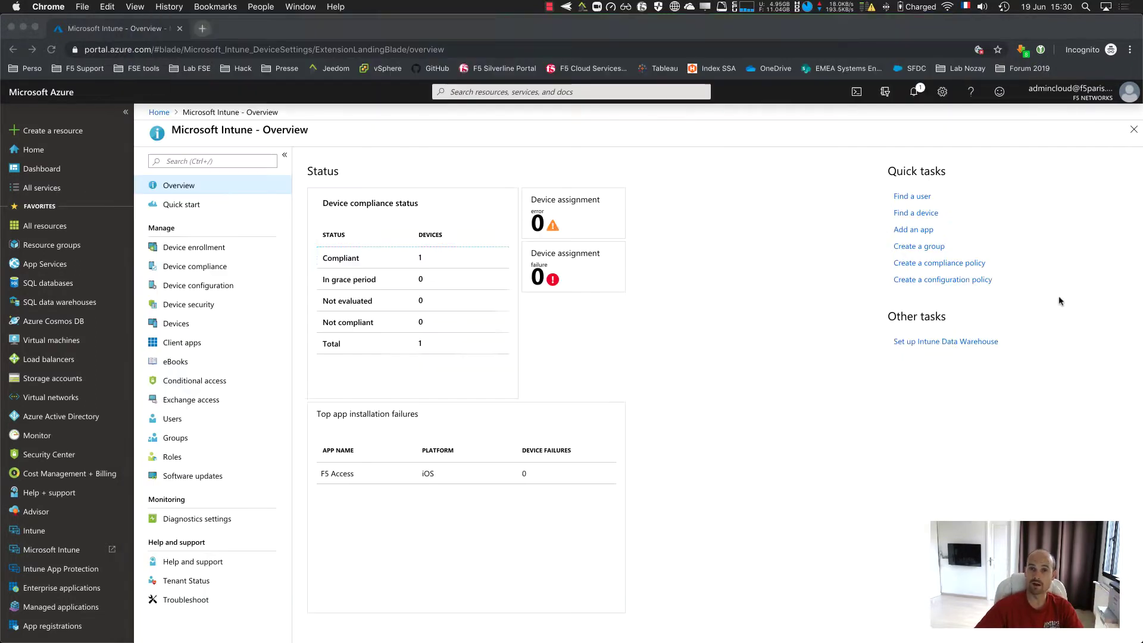
{"action": "left_click", "coordinate": [1099, 94]}
{"action": "left_click", "coordinate": [1048, 182]}
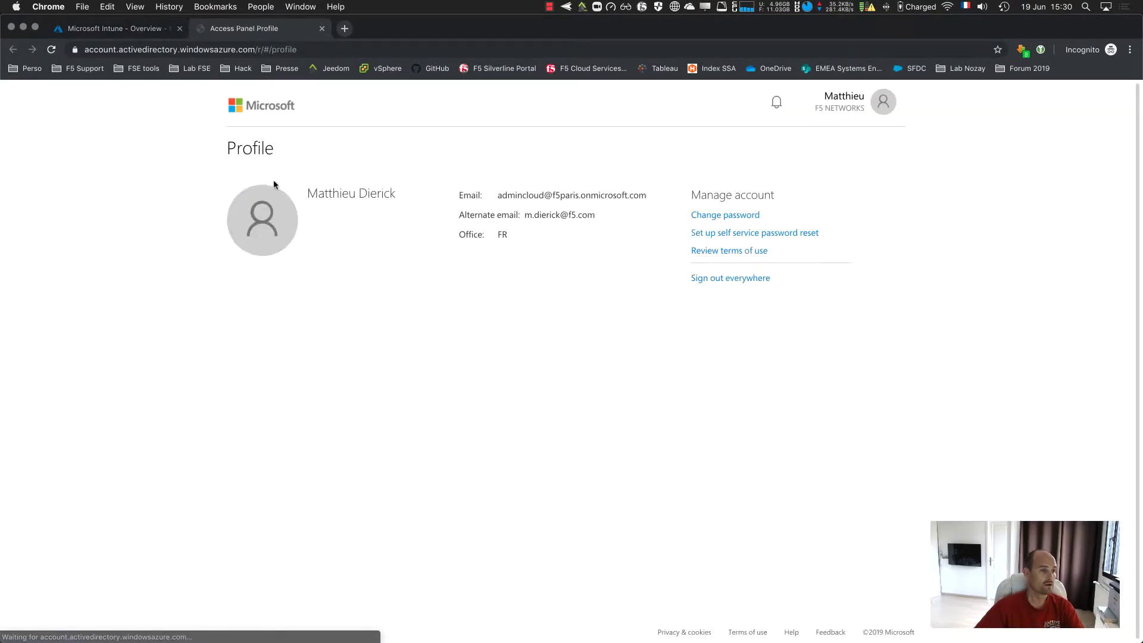
{"action": "left_click_drag", "start_coordinate": [551, 195], "coordinate": [651, 196]}
{"action": "left_click", "coordinate": [641, 202]}
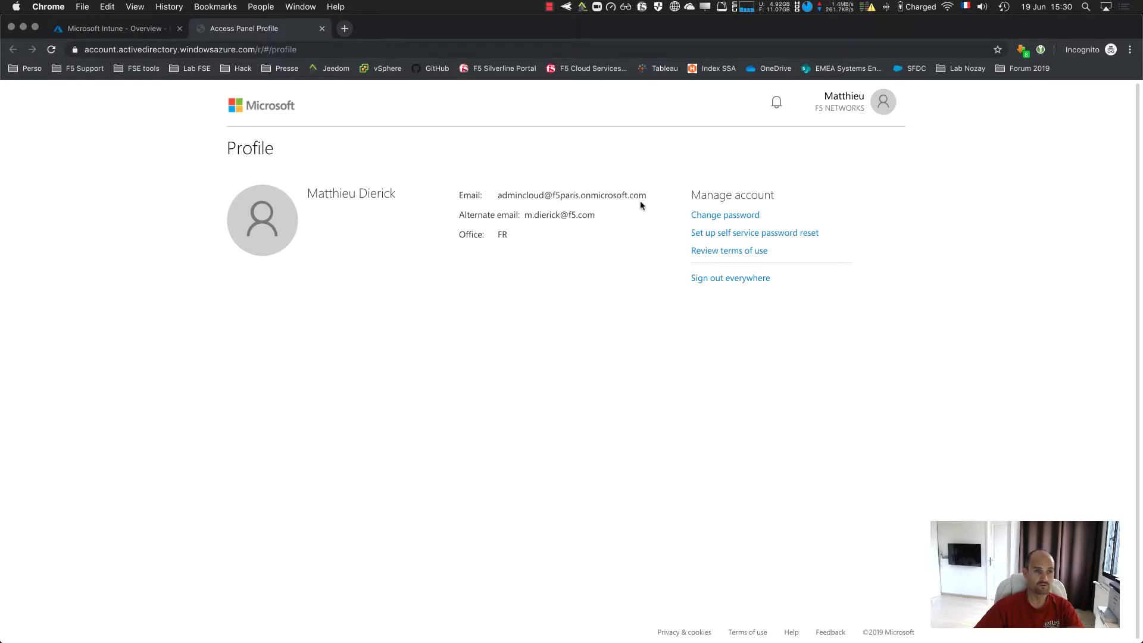
{"action": "left_click", "coordinate": [322, 28]}
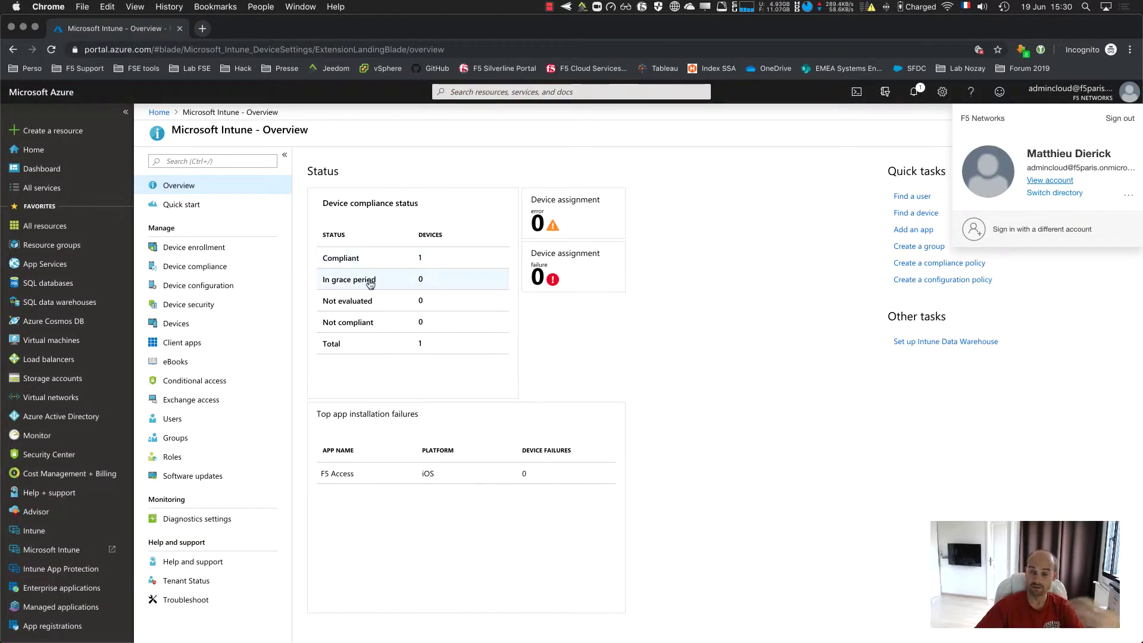
{"action": "key", "text": "super+Tab"}
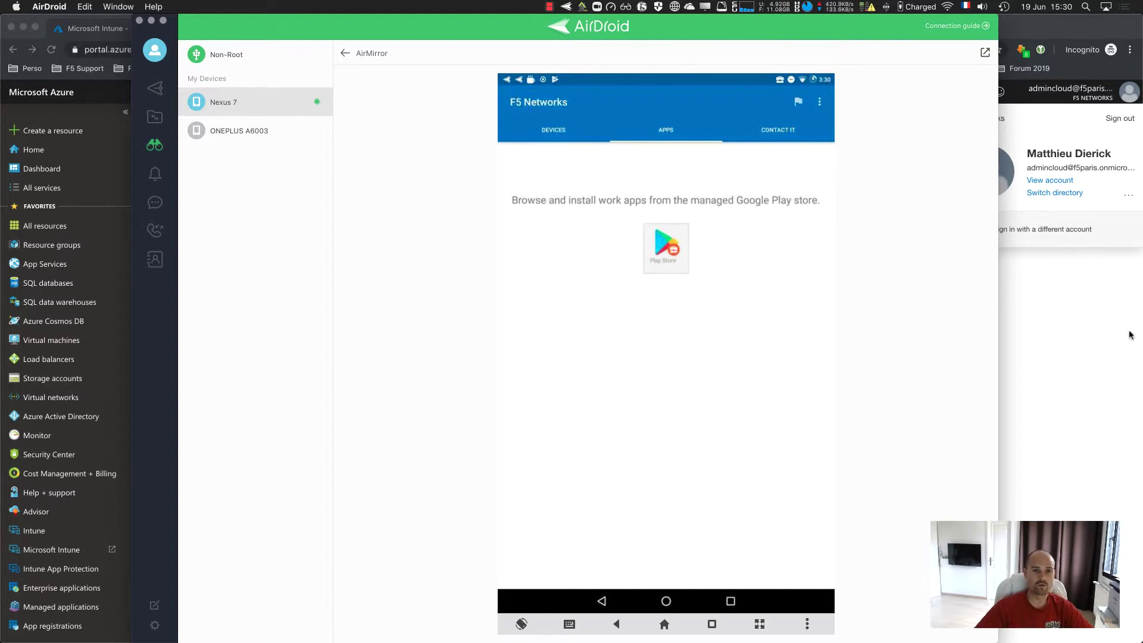
- Confirm the Android Work Profile device is MDM-managed and Compliant in All devices, then switch to AirDroid
{"action": "left_click", "coordinate": [1104, 344]}
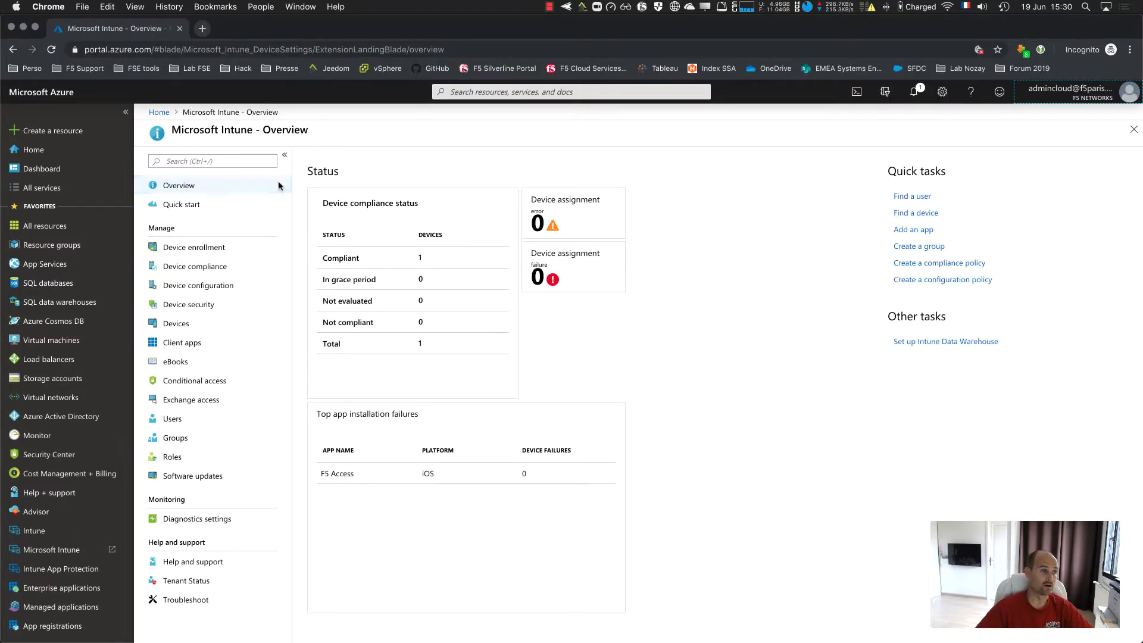
{"action": "left_click", "coordinate": [216, 326]}
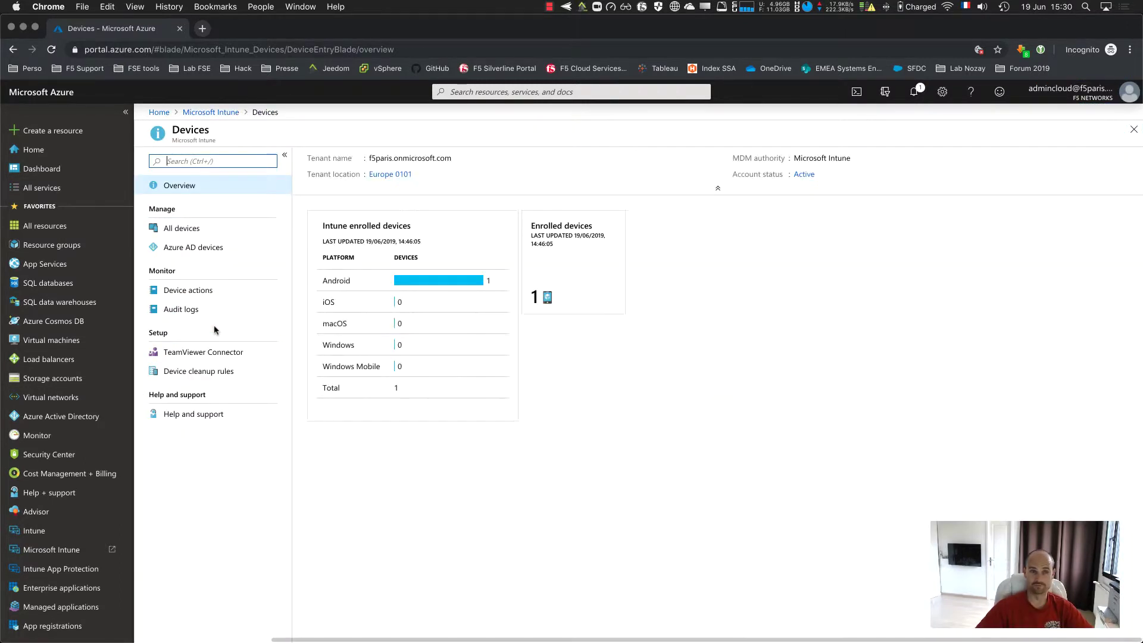
{"action": "left_click", "coordinate": [207, 231]}
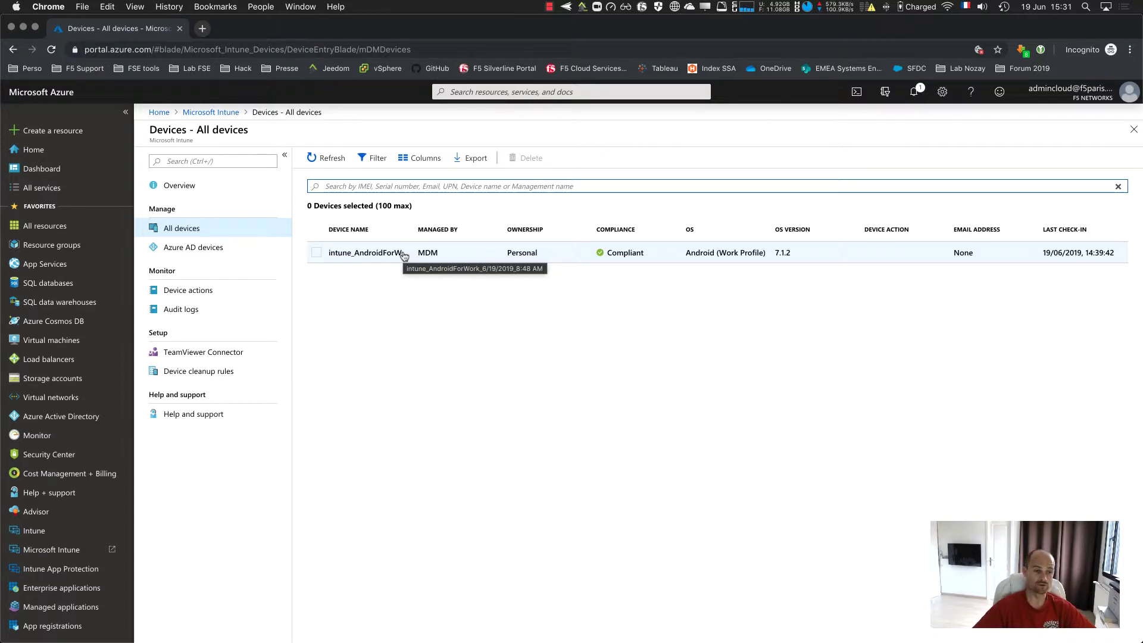
{"action": "key", "text": "super+Tab"}
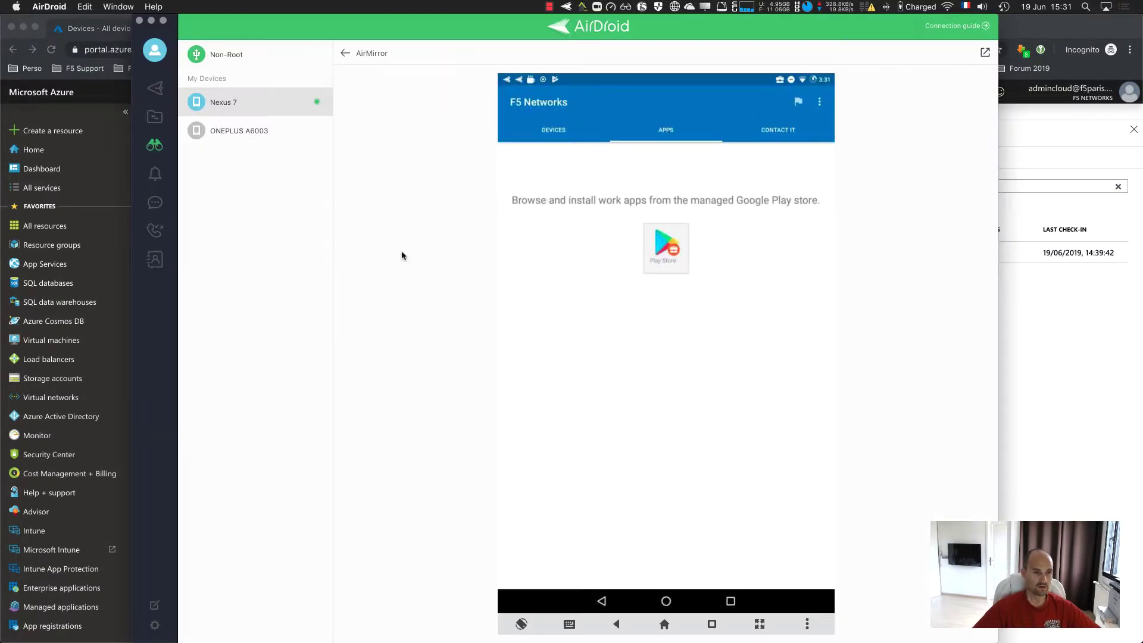
- Check F5 Access in the tablet's managed Play Store, then open the home screen's Work folder
{"action": "left_click", "coordinate": [661, 250]}
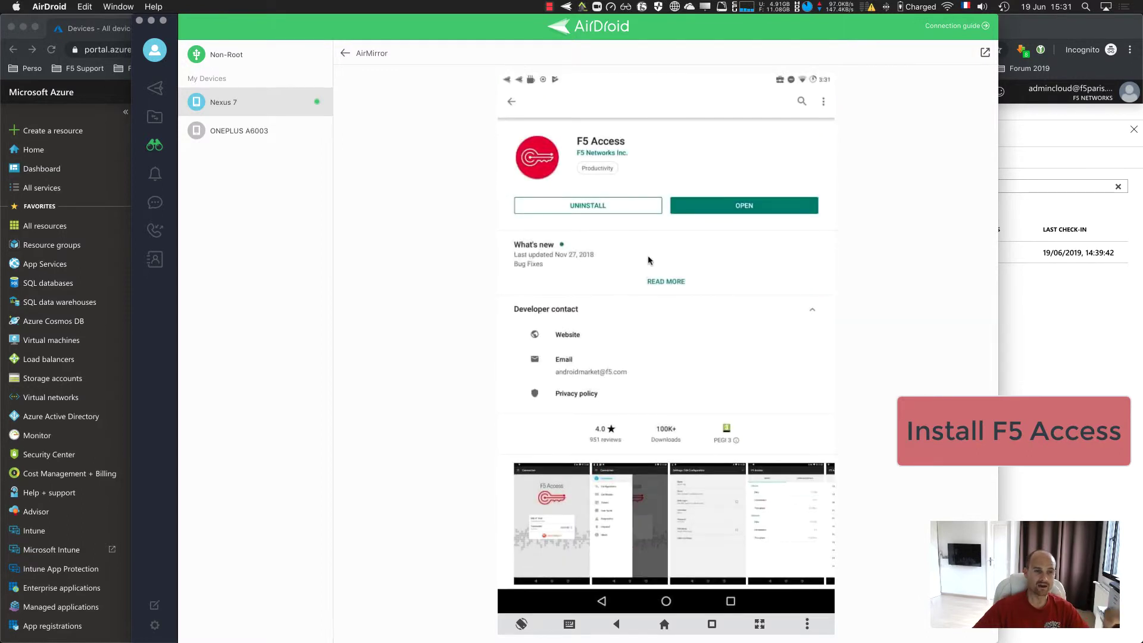
{"action": "left_click", "coordinate": [510, 103]}
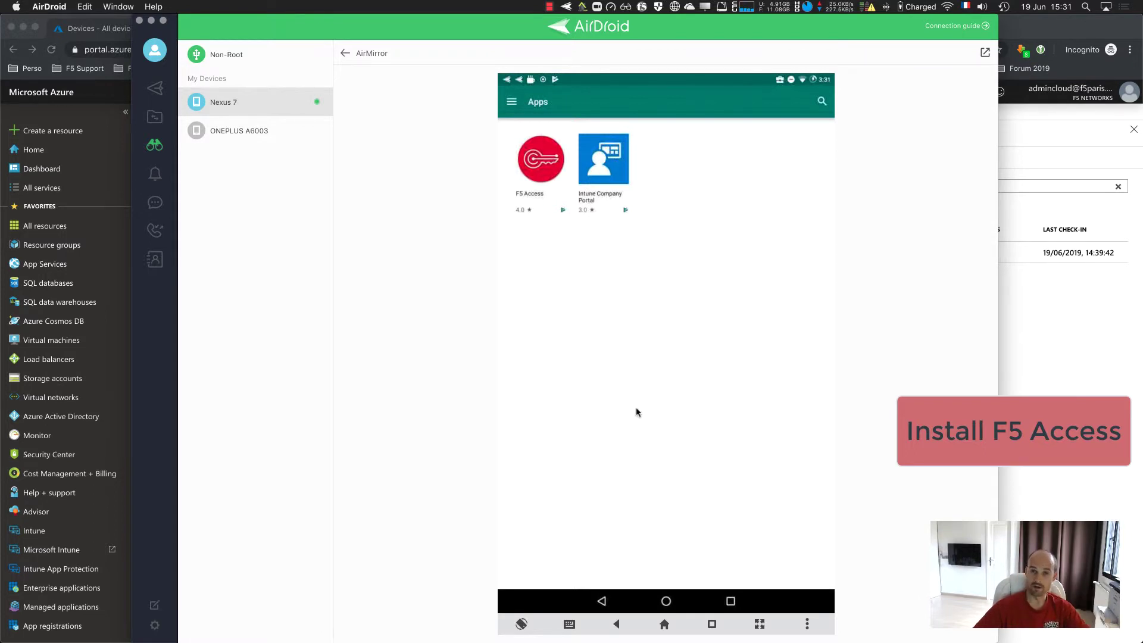
{"action": "left_click", "coordinate": [541, 167]}
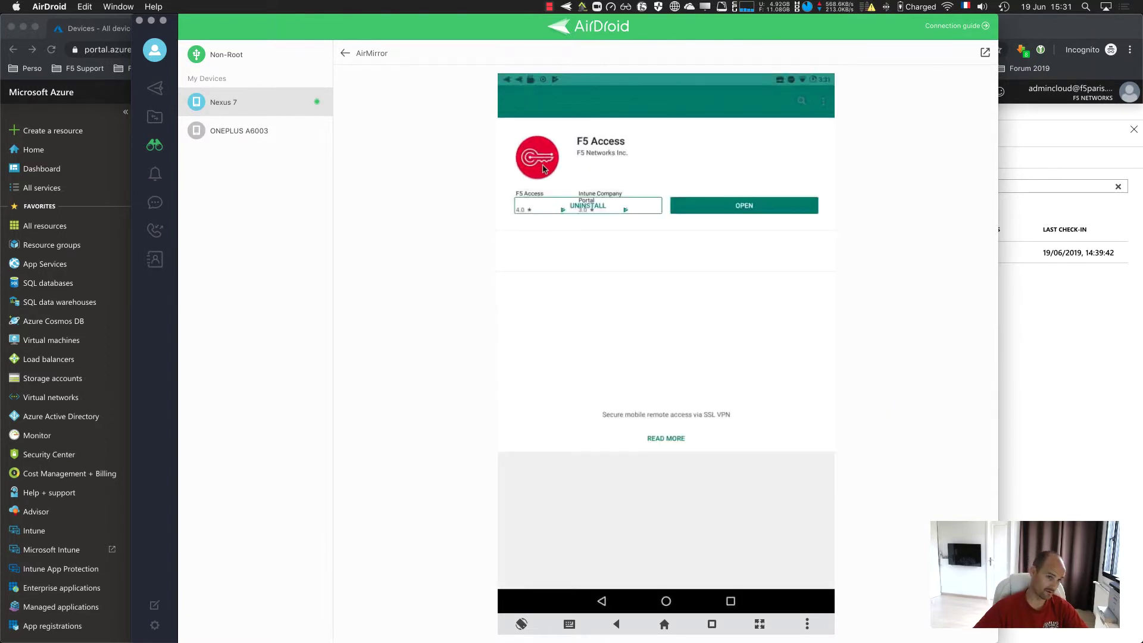
{"action": "left_click", "coordinate": [666, 601]}
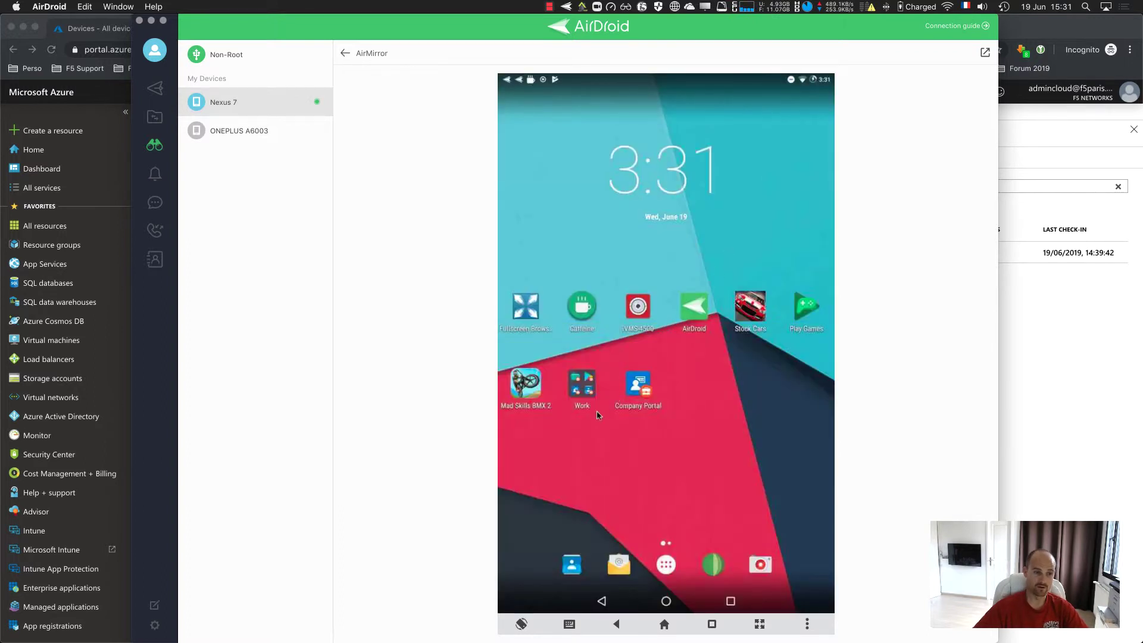
{"action": "left_click", "coordinate": [583, 390]}
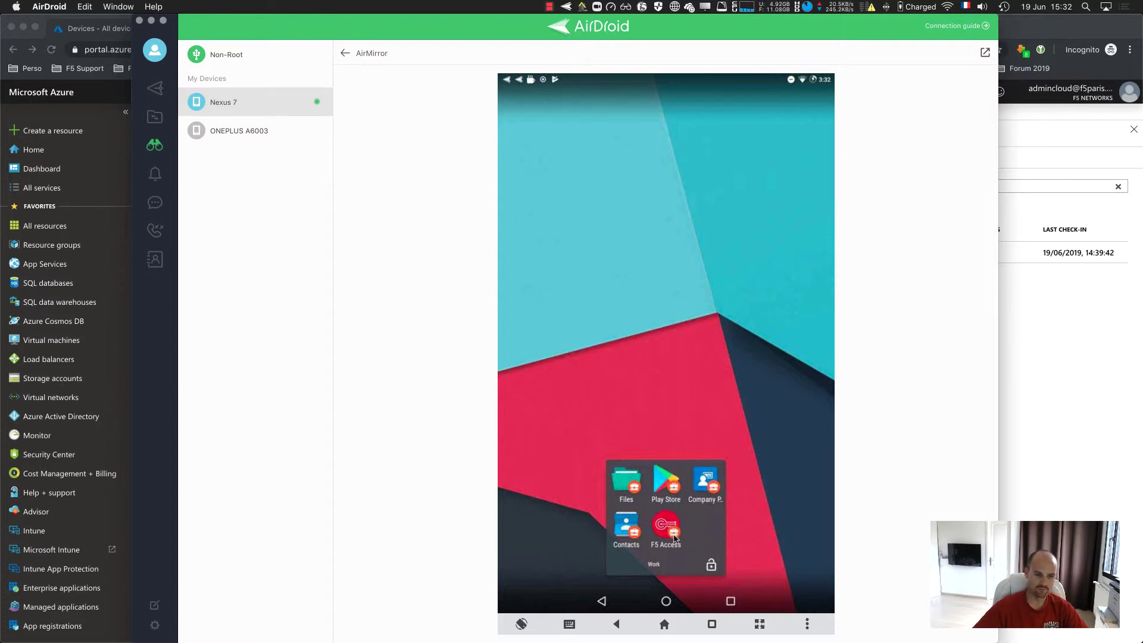
- Review F5 Access's disconnected Azure configuration for the apmintune server, then return home and to Chrome
{"action": "left_click", "coordinate": [664, 526]}
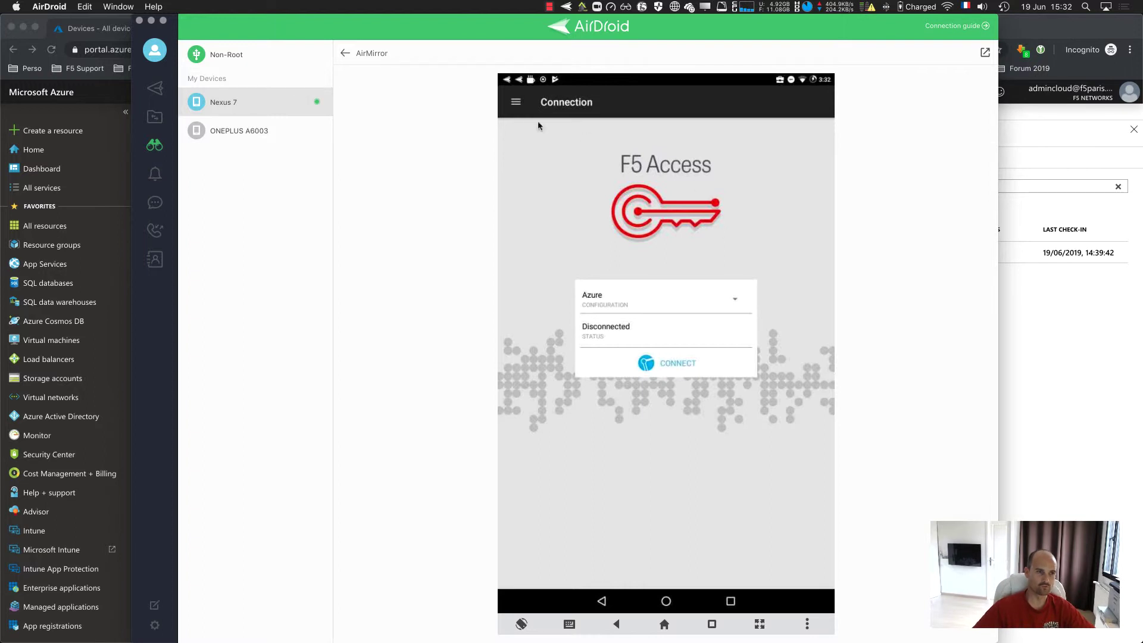
{"action": "left_click", "coordinate": [515, 102]}
{"action": "left_click", "coordinate": [565, 165]}
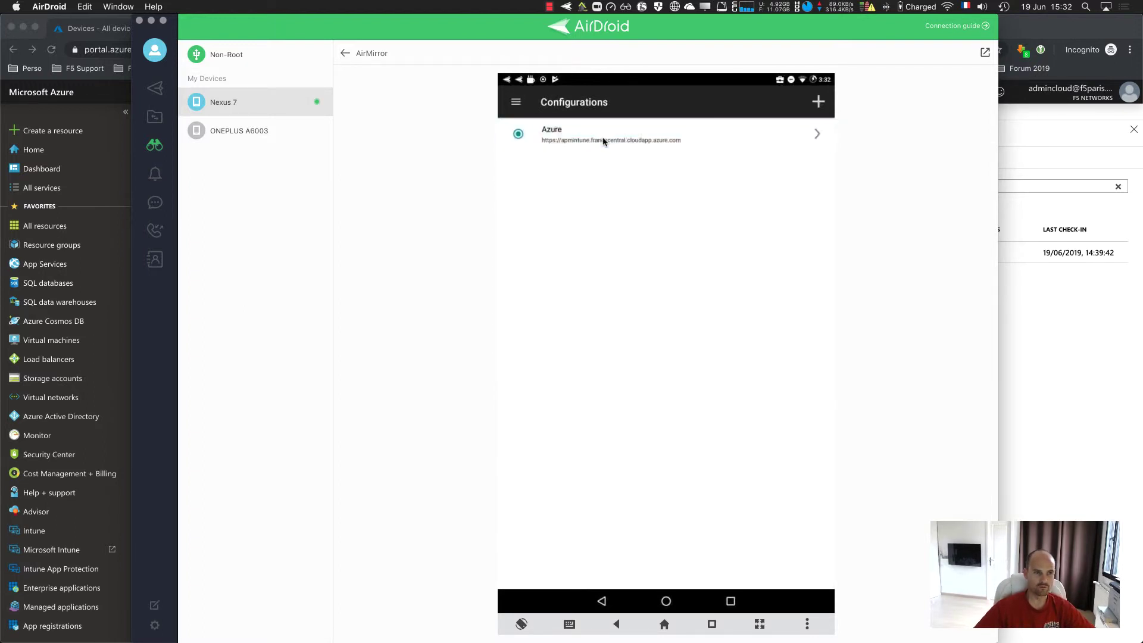
{"action": "left_click", "coordinate": [603, 141]}
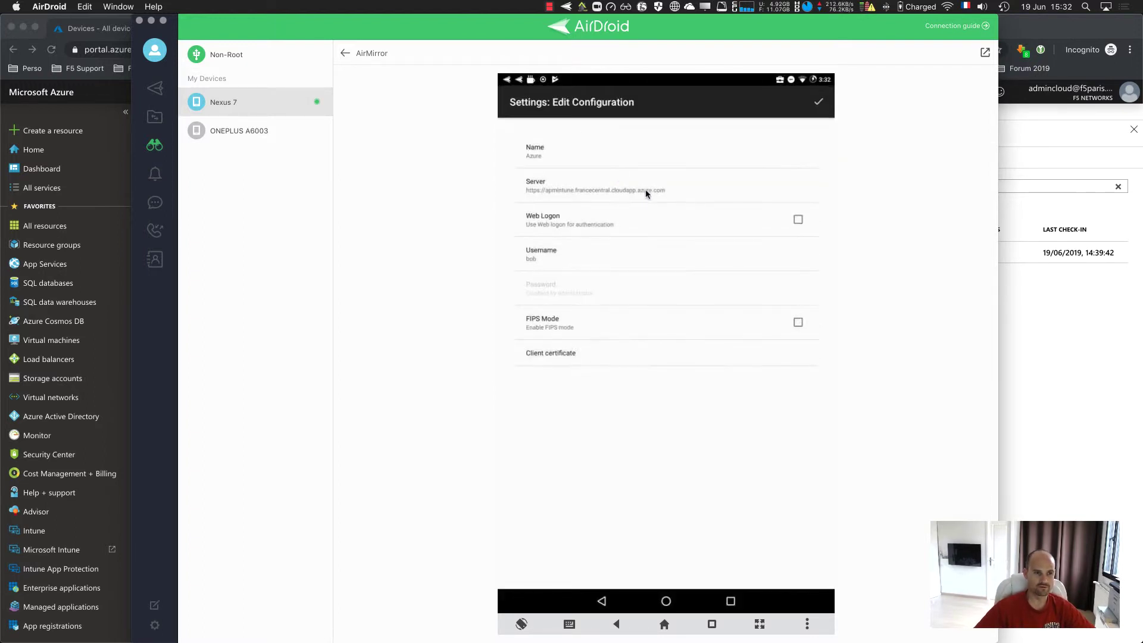
{"action": "left_click", "coordinate": [602, 601]}
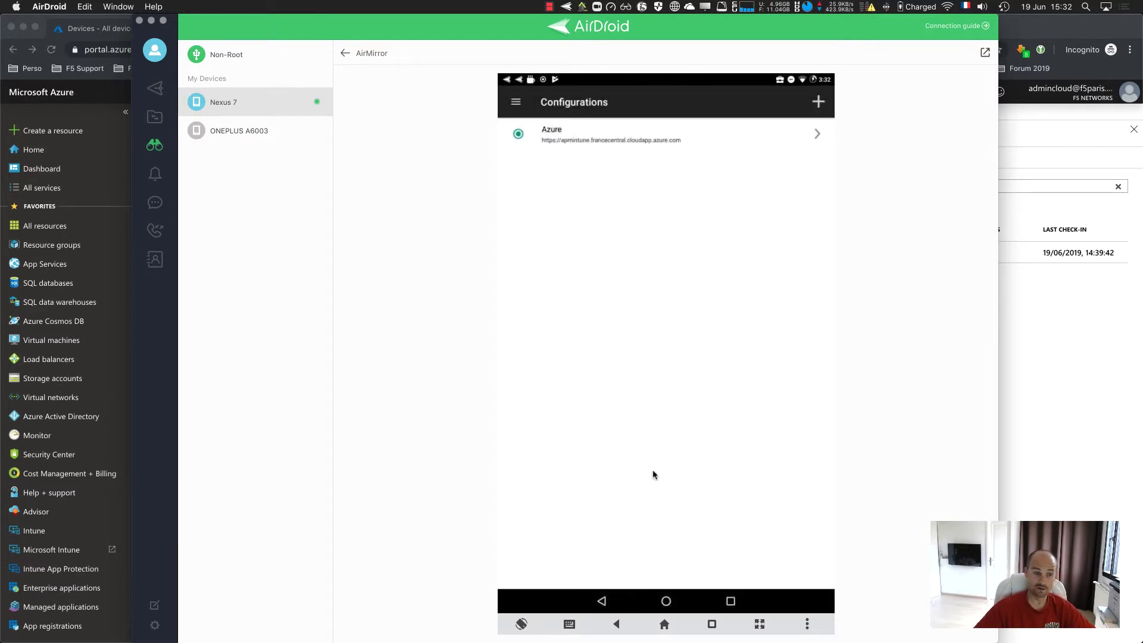
{"action": "left_click", "coordinate": [601, 601]}
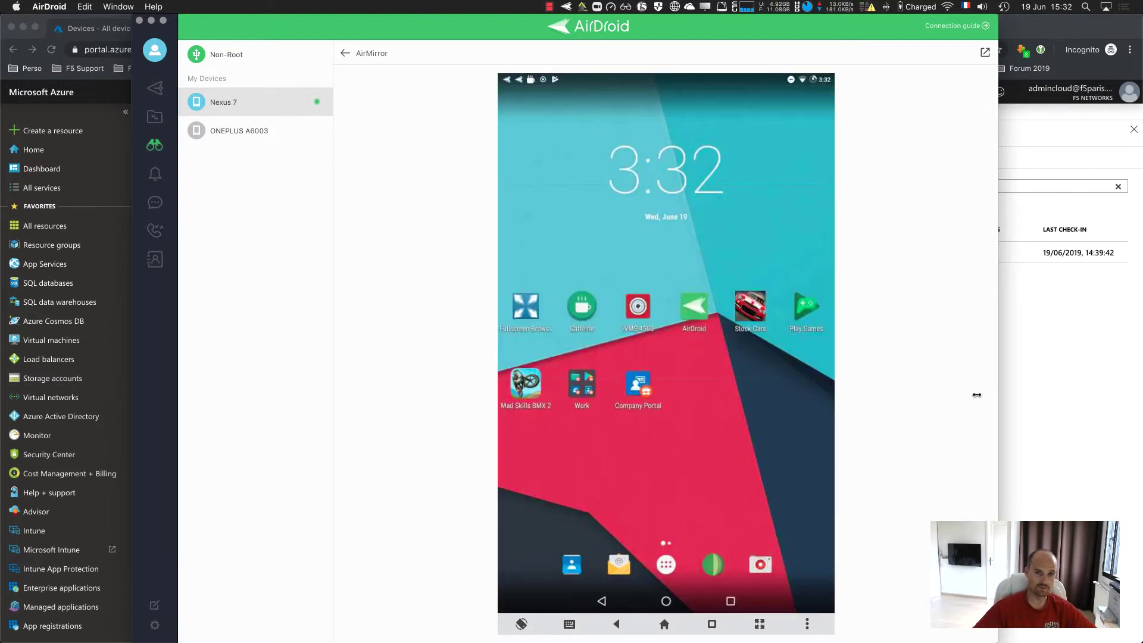
{"action": "left_click", "coordinate": [1059, 389]}
- Bring the Azure f5vm01 Chrome window forward and switch to its BIG-IP - f5vm01 login tab
{"action": "key", "text": "ctrl+Up"}
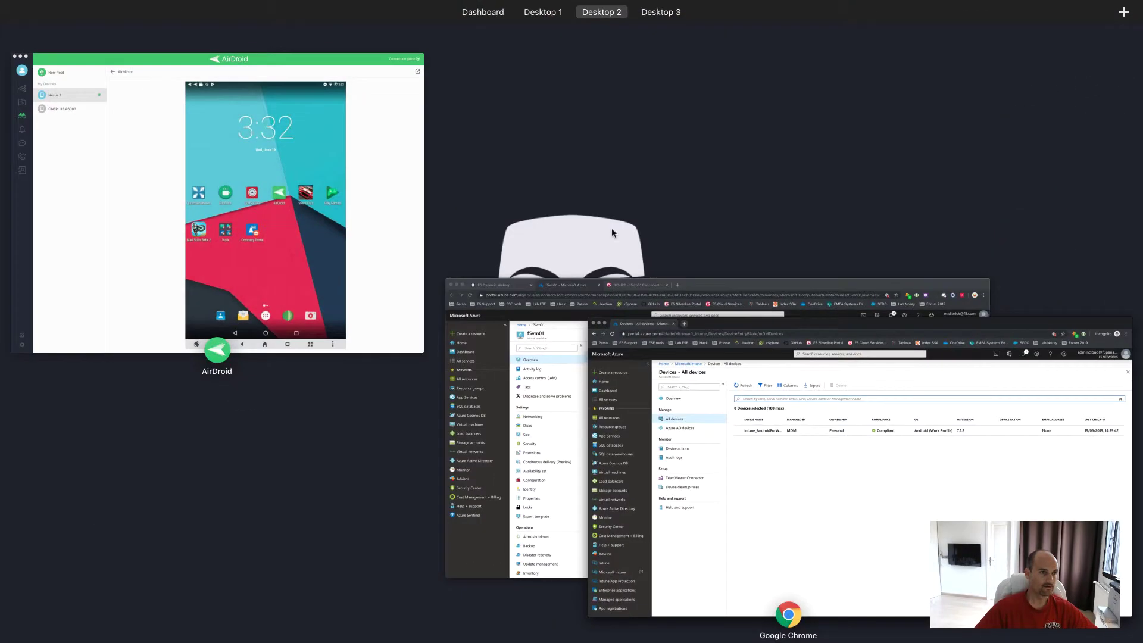
{"action": "left_click", "coordinate": [512, 388]}
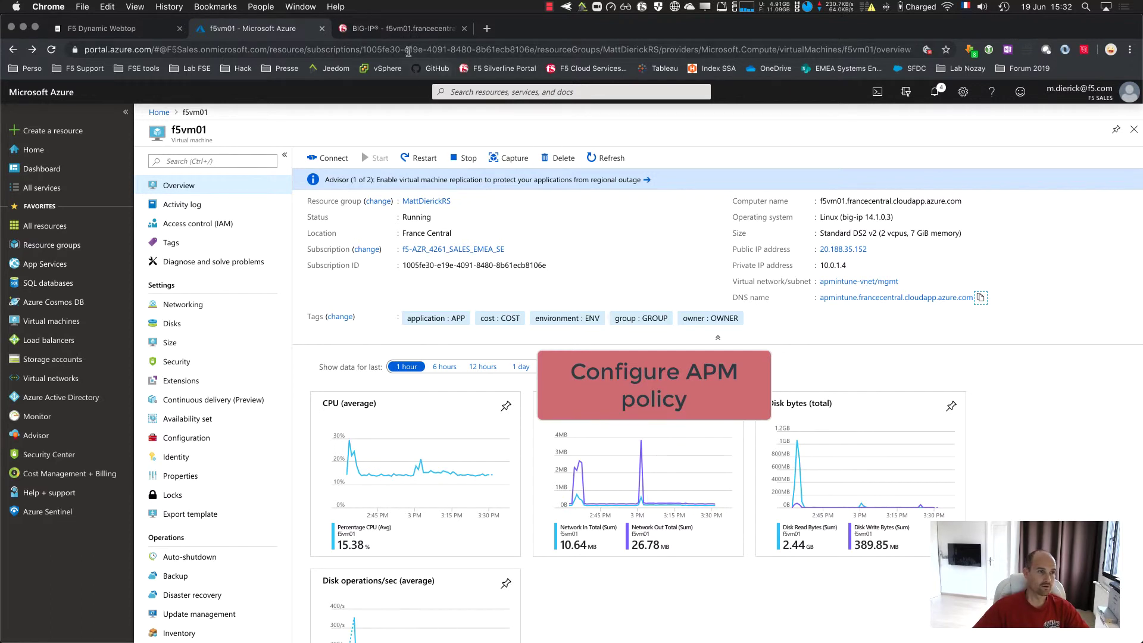
{"action": "left_click", "coordinate": [409, 35]}
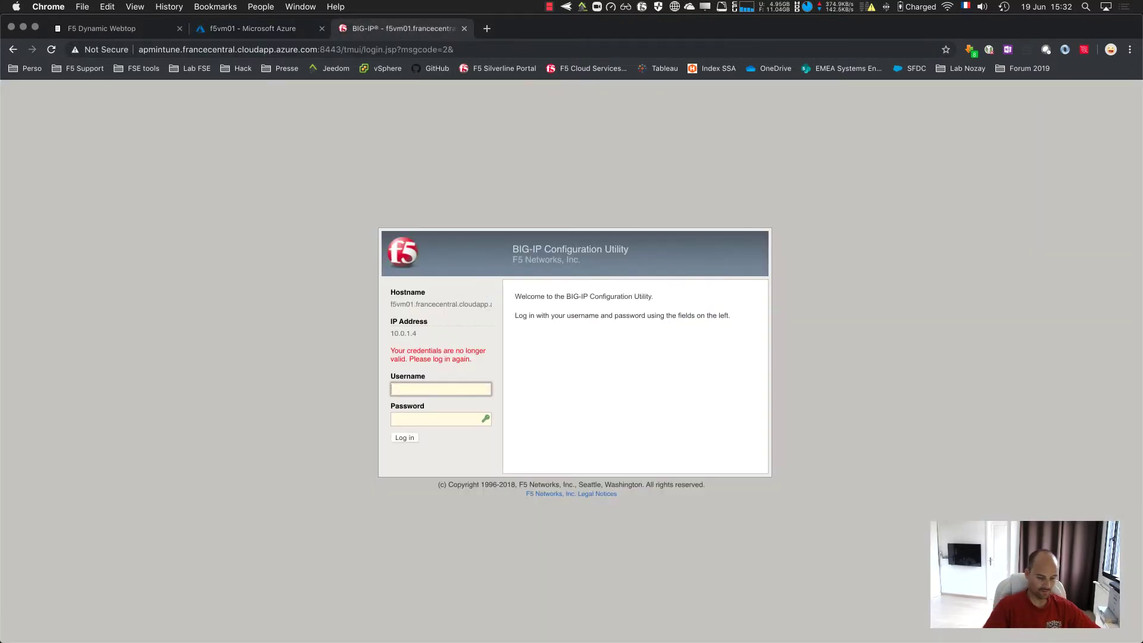
- Sign in to the BIG-IP Configuration Utility with the admin password
{"action": "left_click", "coordinate": [417, 419]}
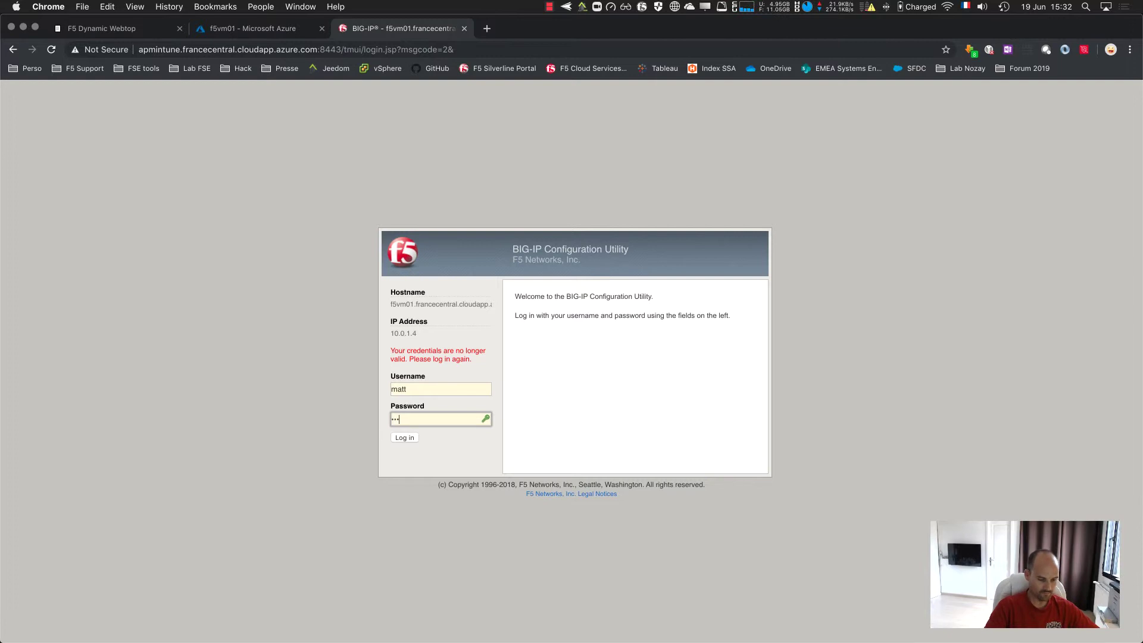
{"action": "type", "text": "•••••••••••••"}
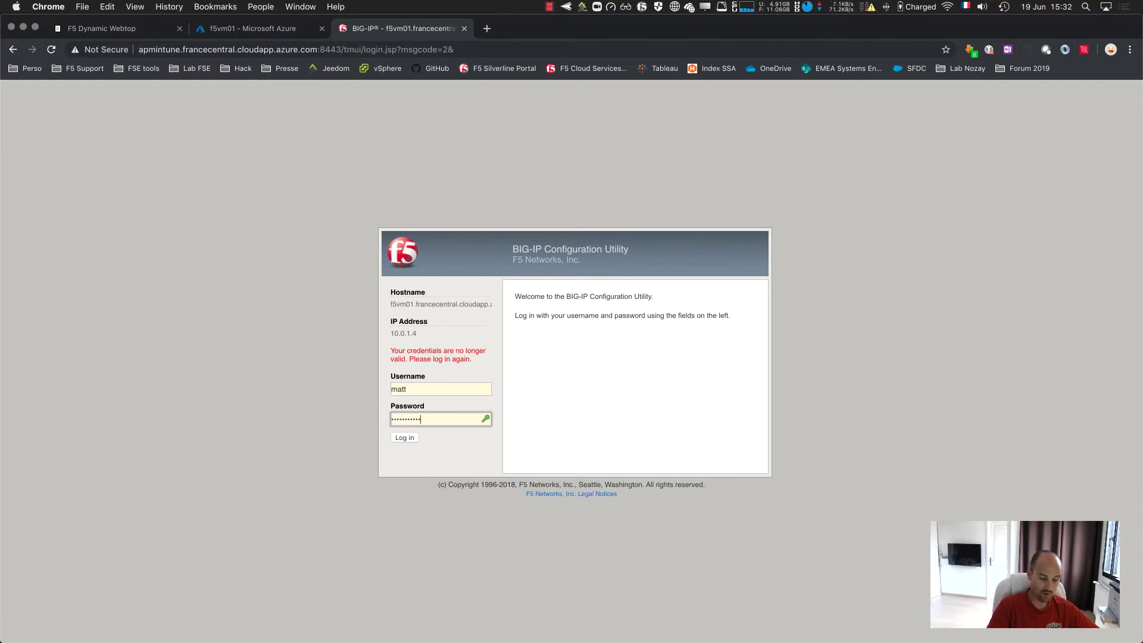
{"action": "key", "text": "Return"}
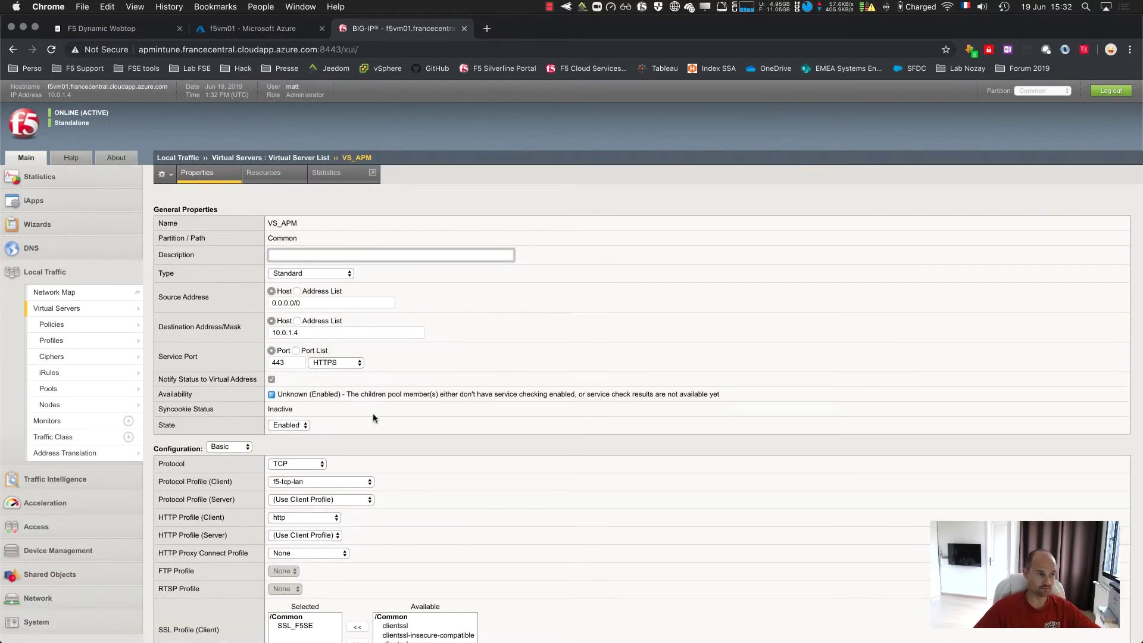
- Under Access > Authentication > Endpoint Management Systems, start a new connector of type Microsoft Intune
{"action": "mouse_move", "coordinate": [129, 332]}
{"action": "left_click", "coordinate": [46, 280]}
{"action": "left_click", "coordinate": [60, 348]}
{"action": "mouse_move", "coordinate": [96, 429]}
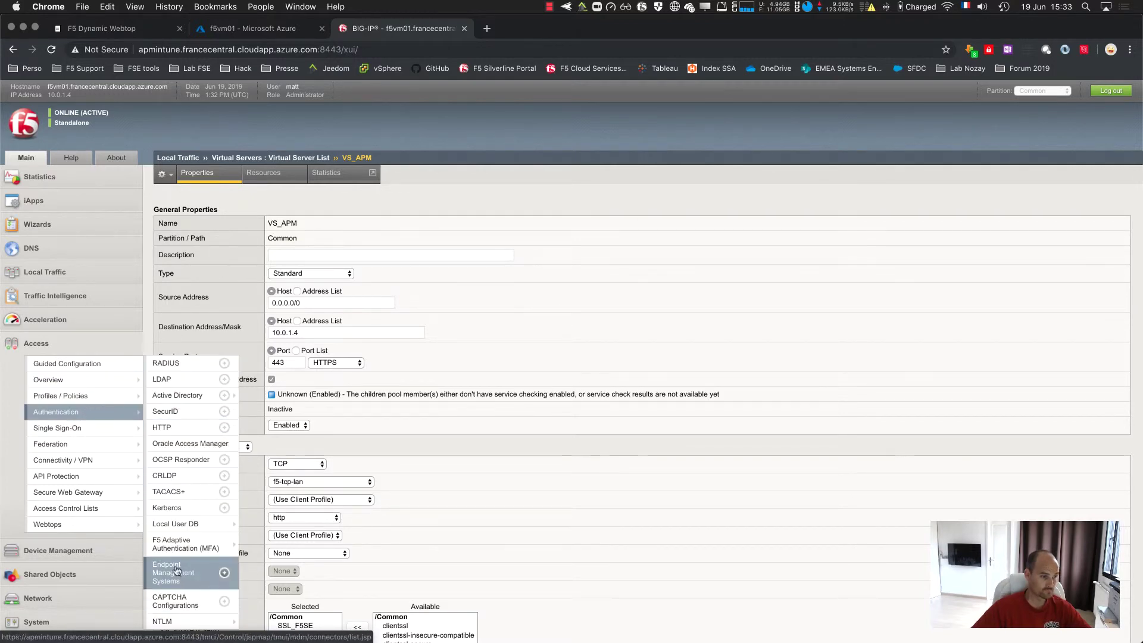
{"action": "left_click", "coordinate": [177, 574]}
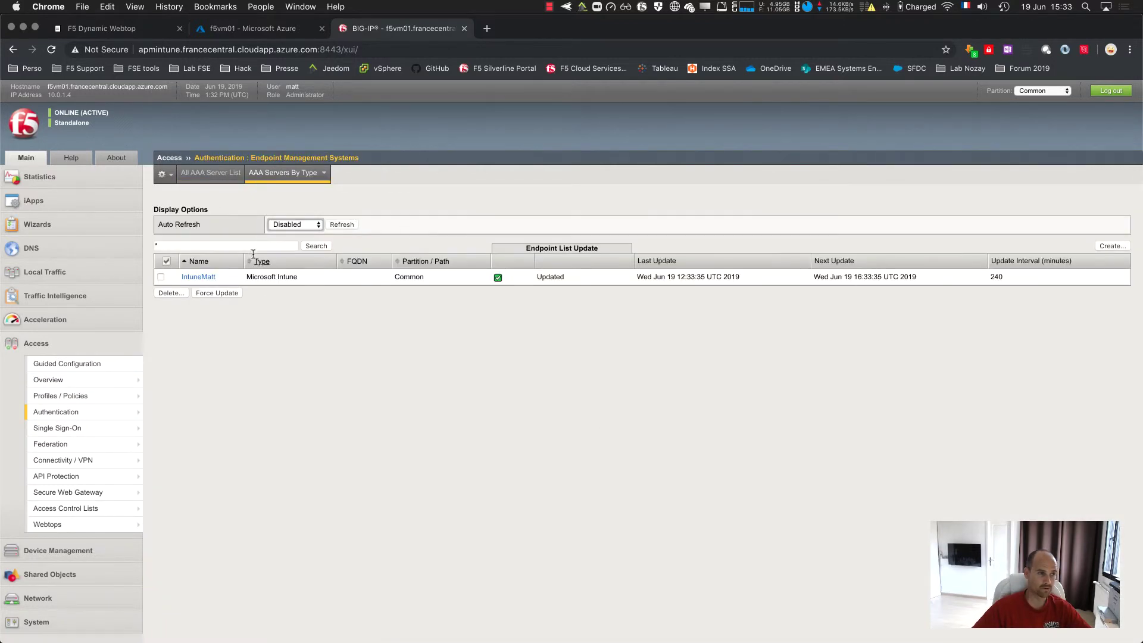
{"action": "left_click", "coordinate": [1112, 247]}
{"action": "left_click", "coordinate": [326, 224]}
{"action": "left_click", "coordinate": [314, 252]}
- Set the connector's Server SSL Profile to /Common/serverssl and DNS Resolver to rootdns
{"action": "left_click", "coordinate": [335, 244]}
{"action": "left_click", "coordinate": [326, 264]}
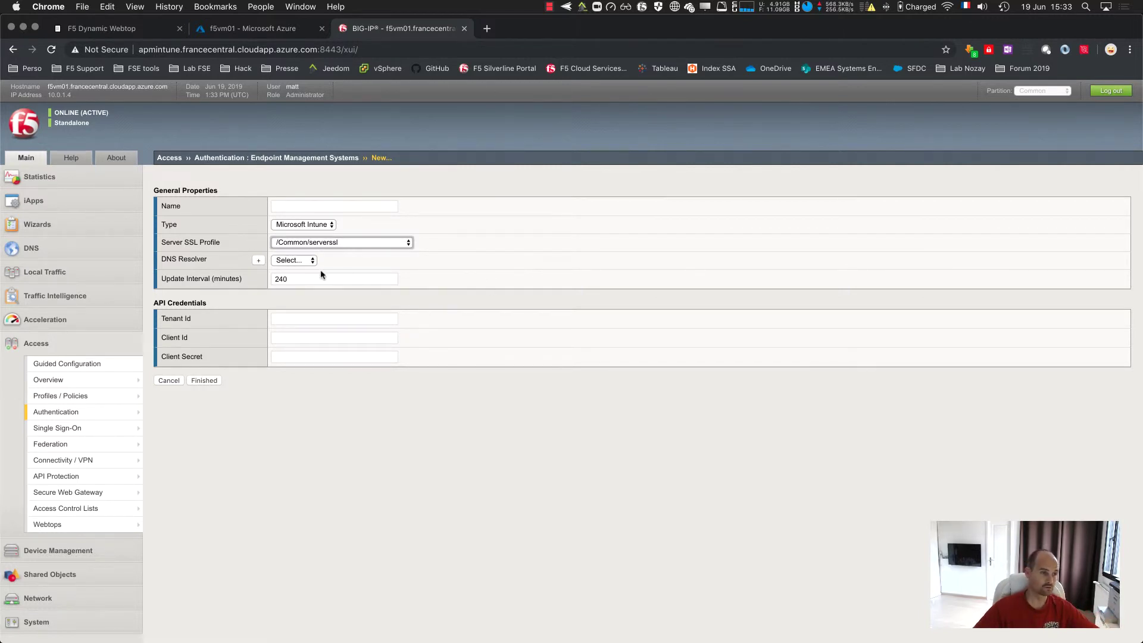
{"action": "left_click", "coordinate": [299, 262]}
{"action": "left_click", "coordinate": [298, 280]}
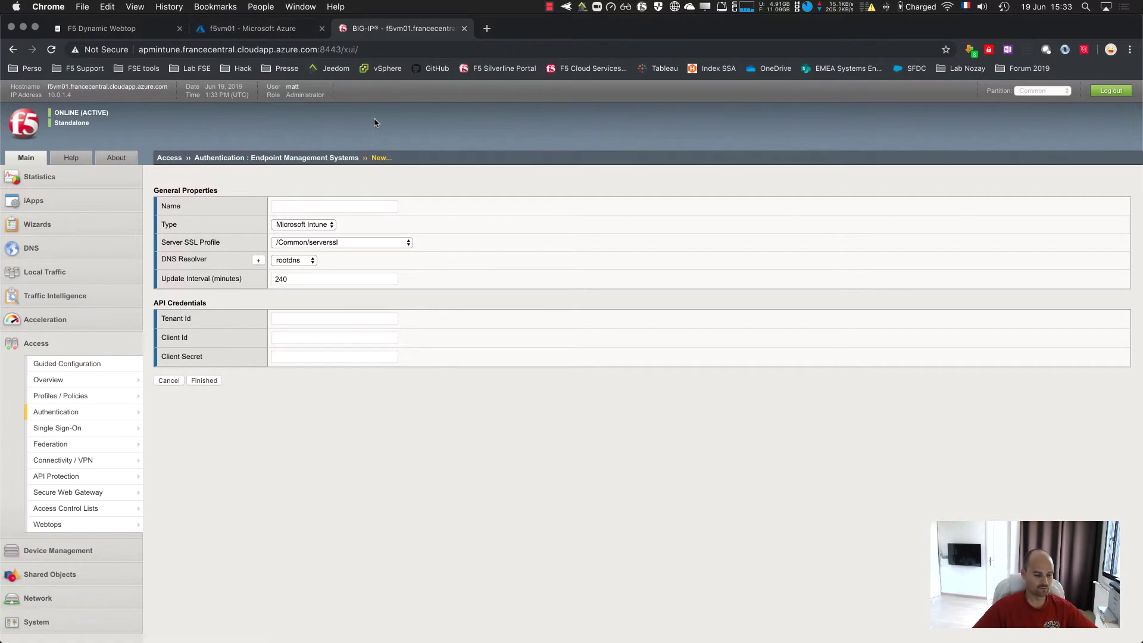
- Check the signed-in account details in the Azure Intune window
{"action": "key", "text": "ctrl+Up"}
{"action": "left_click", "coordinate": [580, 345]}
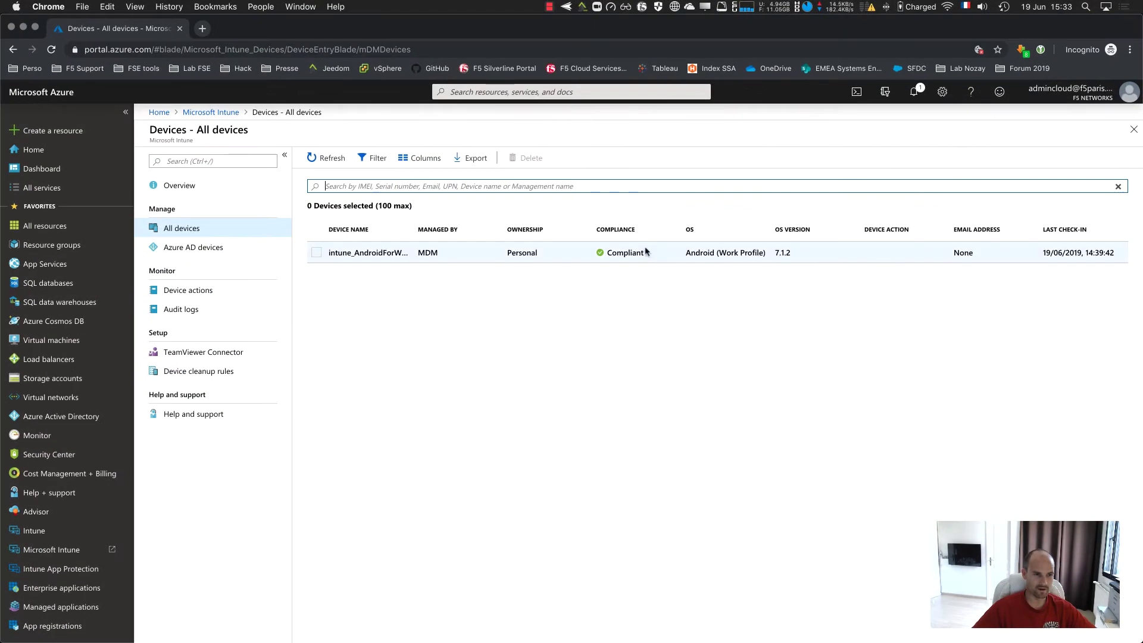
{"action": "left_click", "coordinate": [1071, 92]}
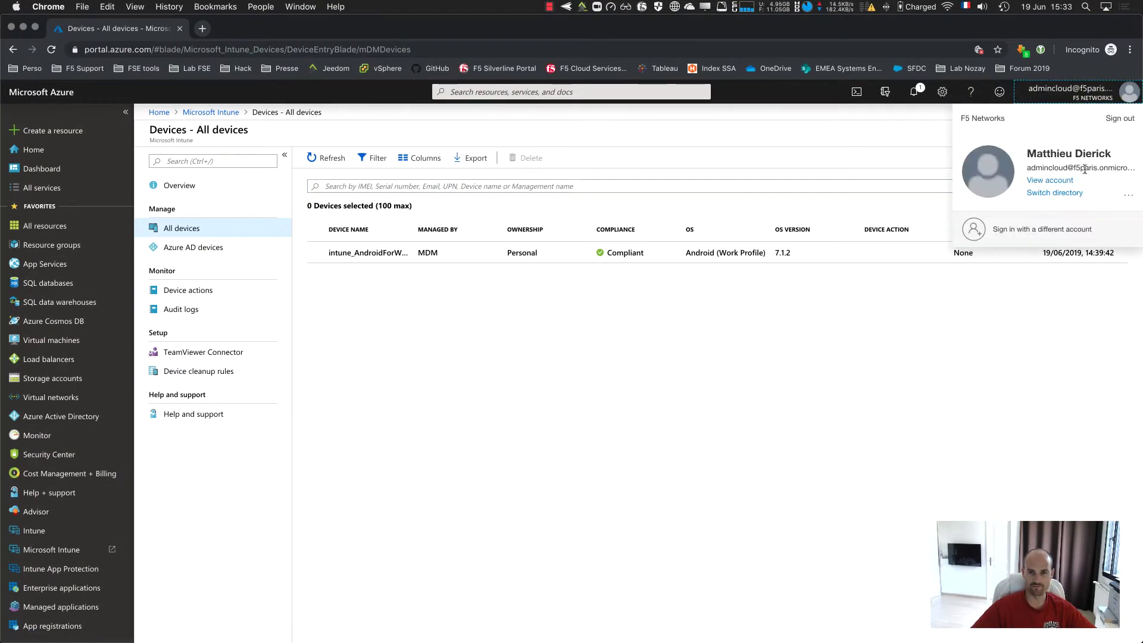
{"action": "left_click", "coordinate": [780, 395]}
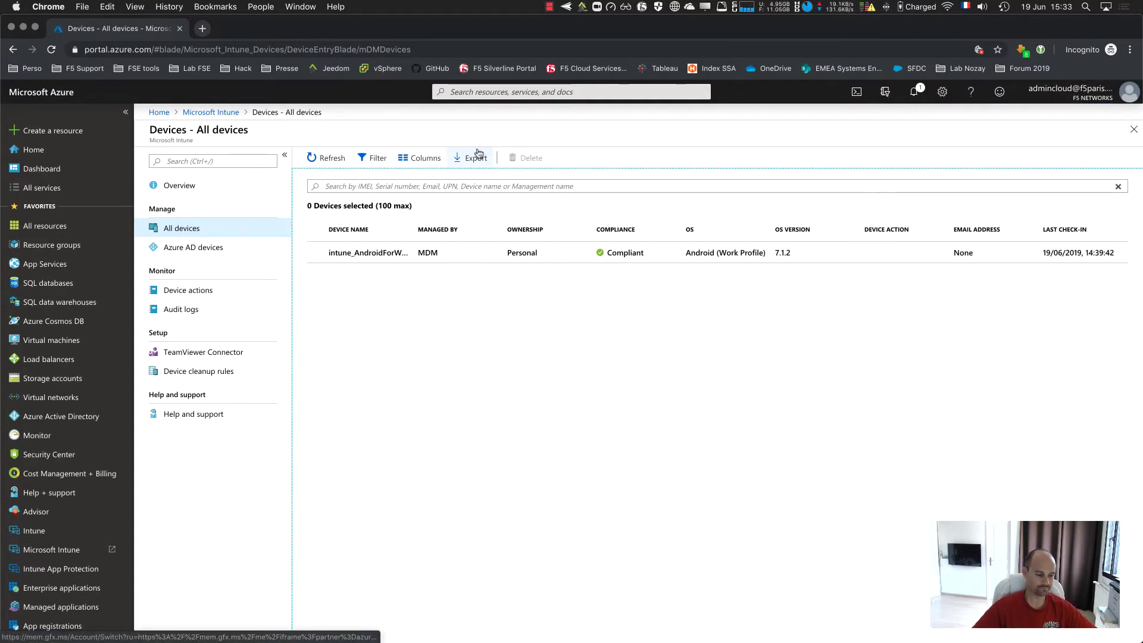
- Visit the Tenant Id and Client Id fields on the BIG-IP form, then return to Azure
{"action": "key", "text": "ctrl+Up"}
{"action": "left_click", "coordinate": [508, 312]}
{"action": "left_click", "coordinate": [350, 318]}
{"action": "left_click", "coordinate": [322, 337]}
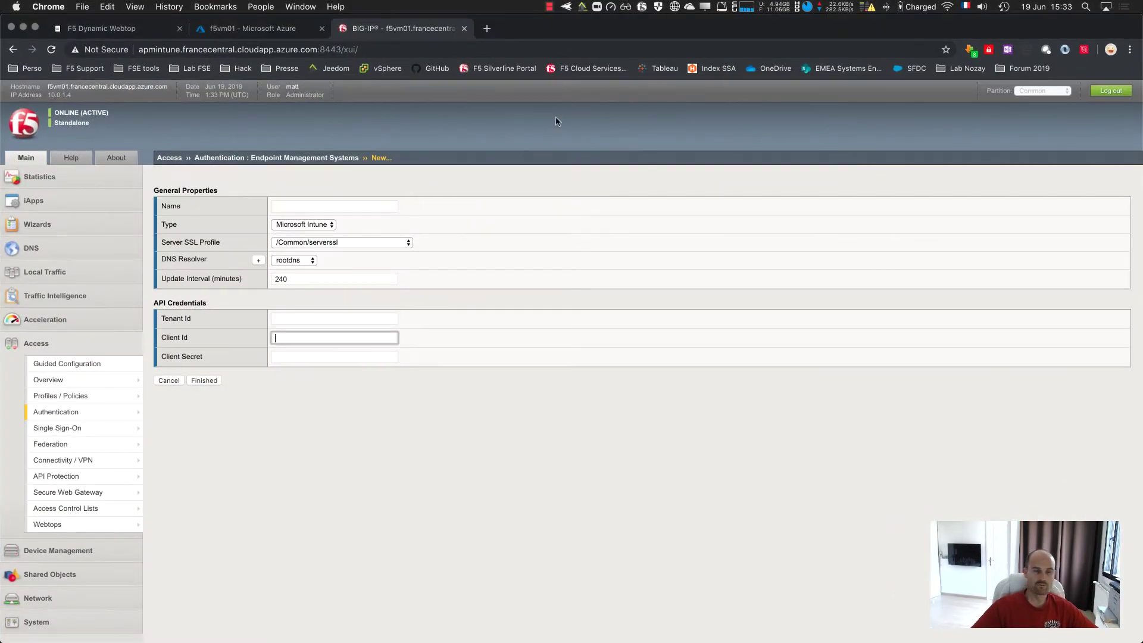
{"action": "key", "text": "ctrl+Up"}
{"action": "left_click", "coordinate": [515, 452]}
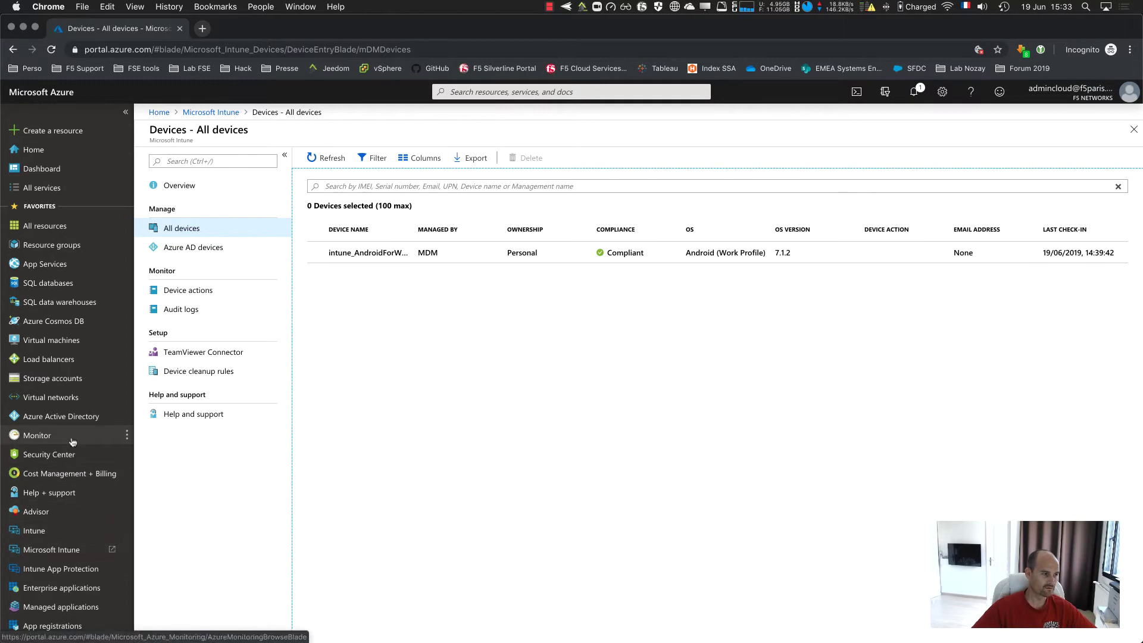
- Open the Intune_UDF app registration in Azure Active Directory and select its Application (client) ID
{"action": "left_click", "coordinate": [60, 416]}
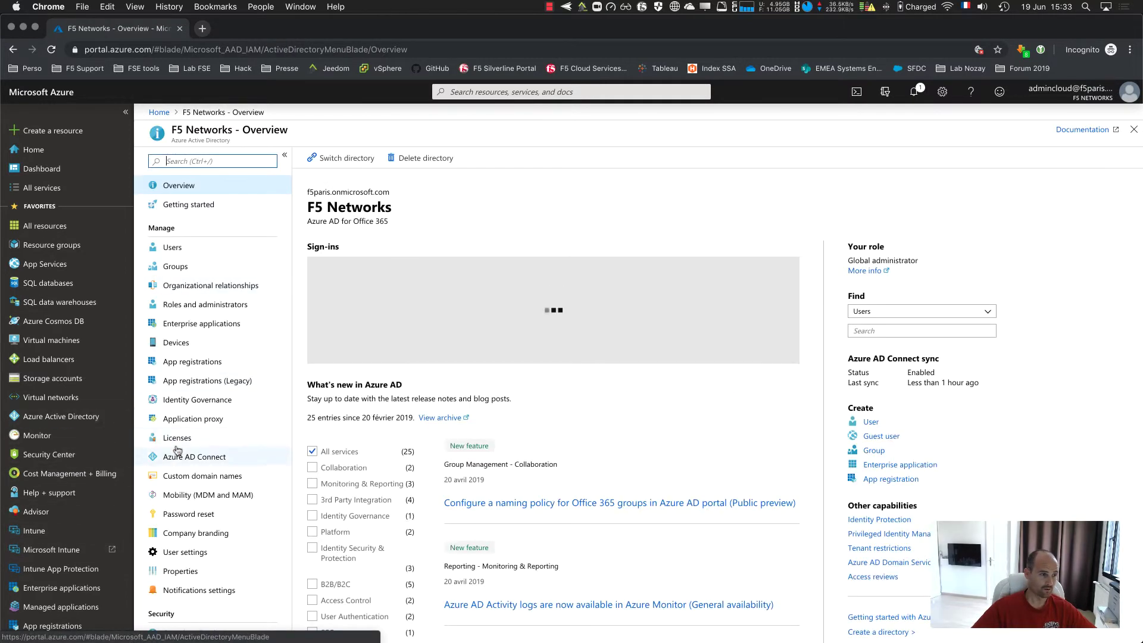
{"action": "left_click", "coordinate": [193, 361]}
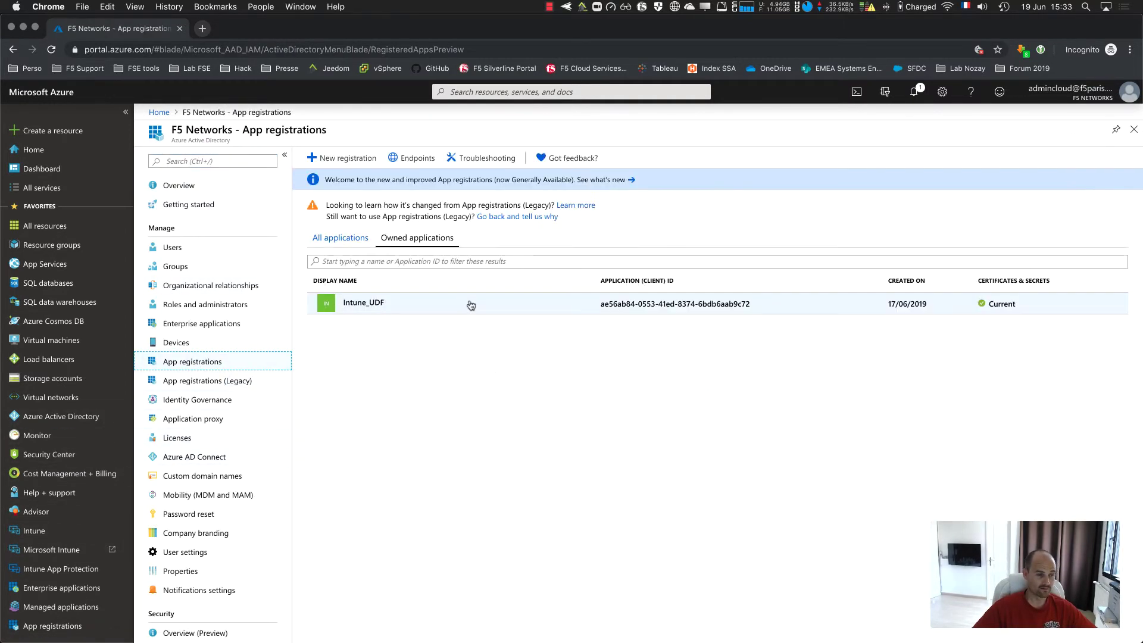
{"action": "left_click", "coordinate": [441, 309]}
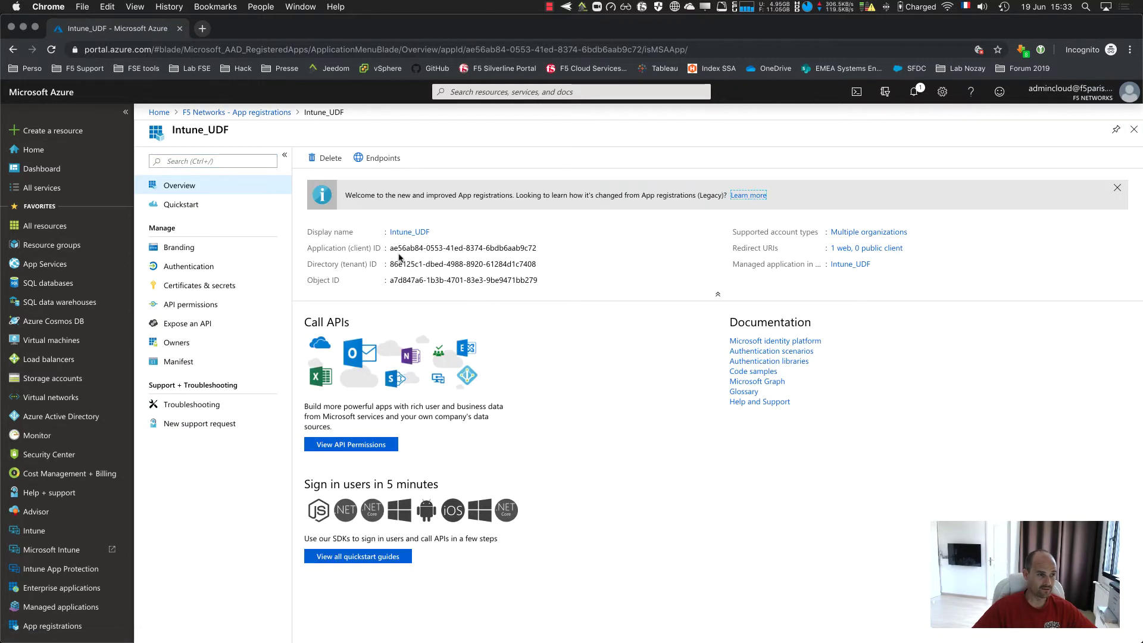
{"action": "left_click_drag", "start_coordinate": [388, 249], "coordinate": [534, 253]}
- Focus the Client Id field in BIG-IP, then come back to the Azure portal
{"action": "key", "text": "ctrl+Up"}
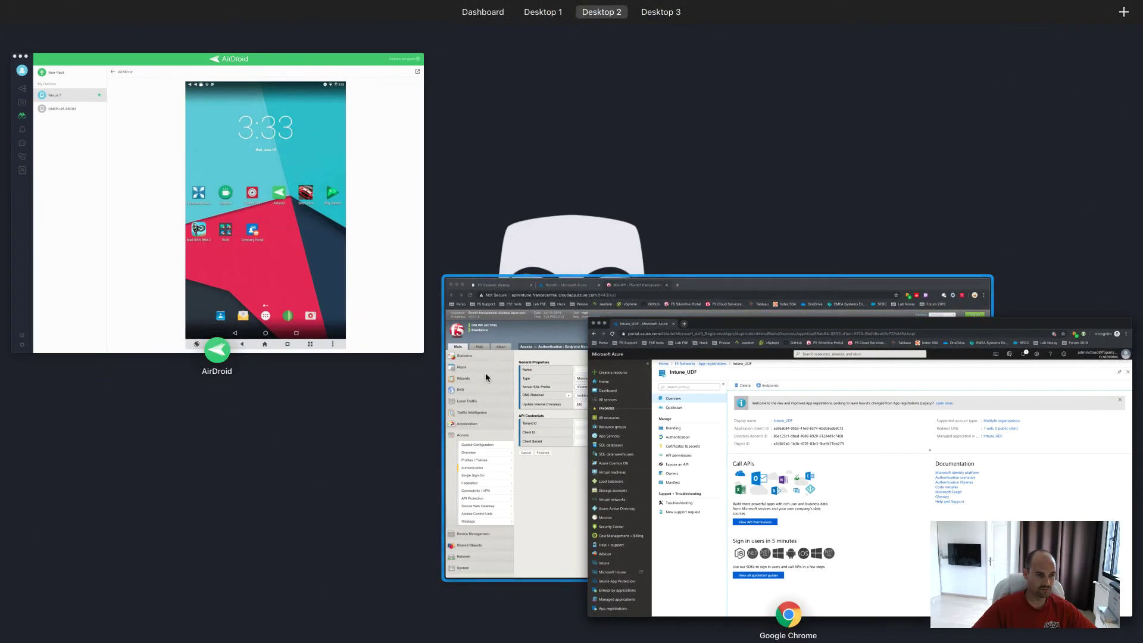
{"action": "left_click", "coordinate": [516, 412]}
{"action": "left_click", "coordinate": [355, 362]}
{"action": "key", "text": "ctrl+Up"}
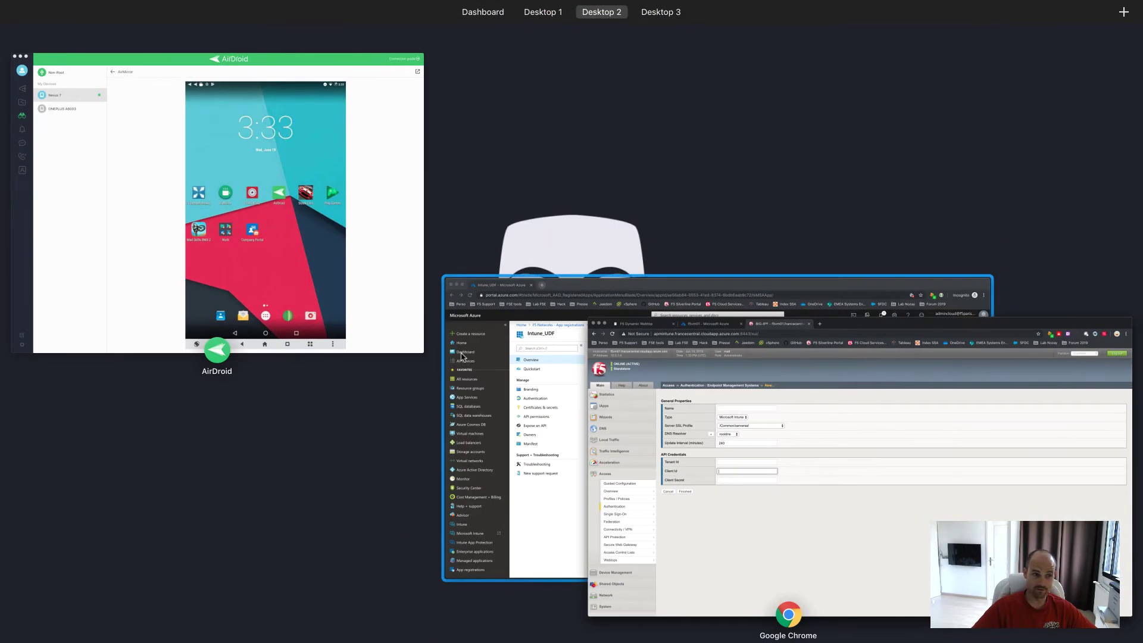
{"action": "left_click", "coordinate": [470, 360]}
- Maximize Azure, view Intune_UDF's Certificates & secrets, and return to BIG-IP
{"action": "left_click", "coordinate": [213, 305]}
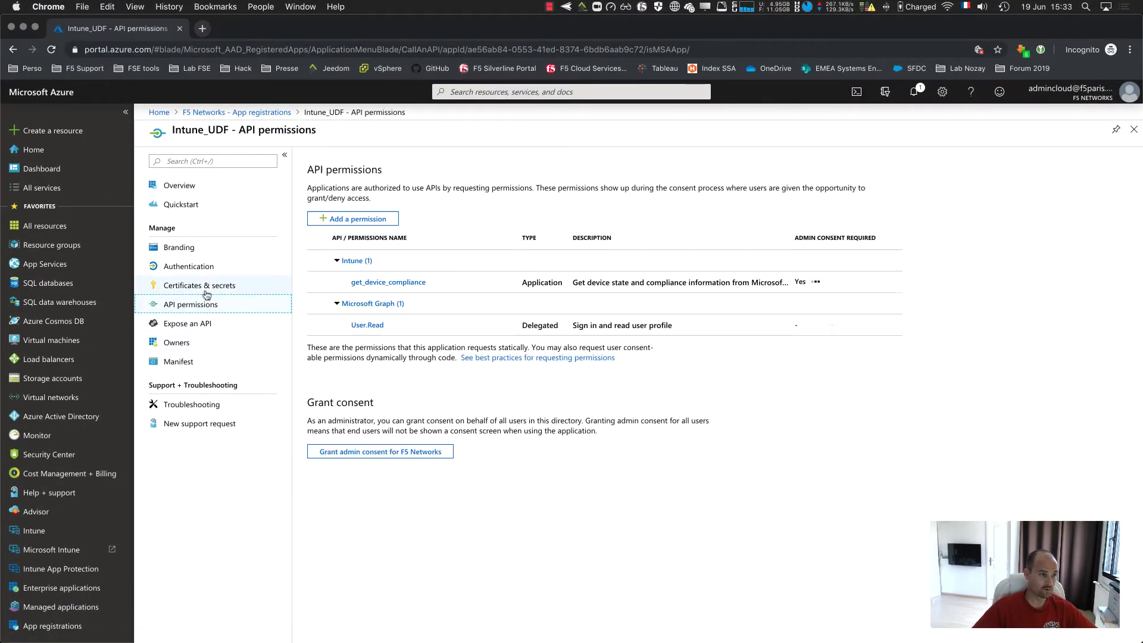
{"action": "left_click", "coordinate": [206, 288]}
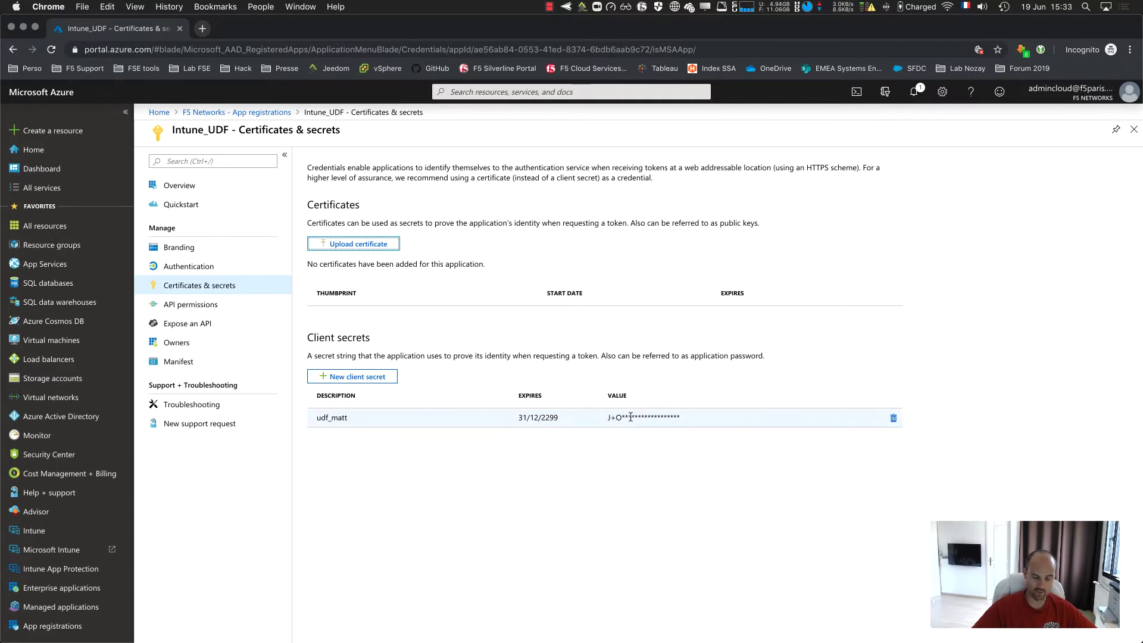
{"action": "key", "text": "ctrl+Up"}
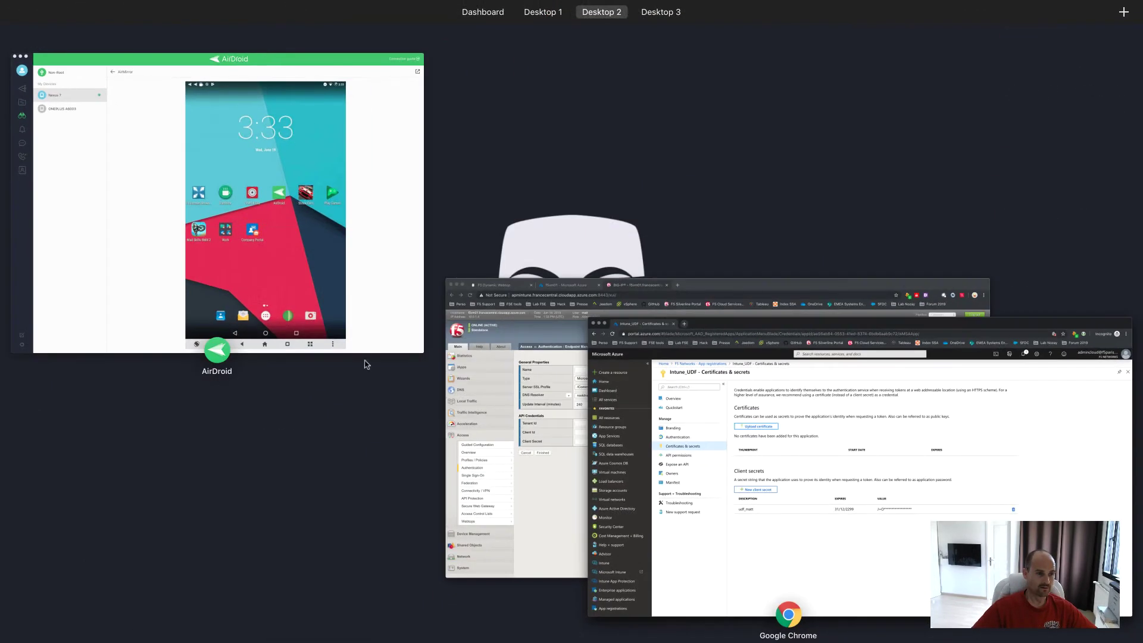
{"action": "left_click", "coordinate": [542, 374]}
- Open the IntuneMatt connector's properties from the Endpoint Management Systems list and return to the list
{"action": "left_click", "coordinate": [291, 157]}
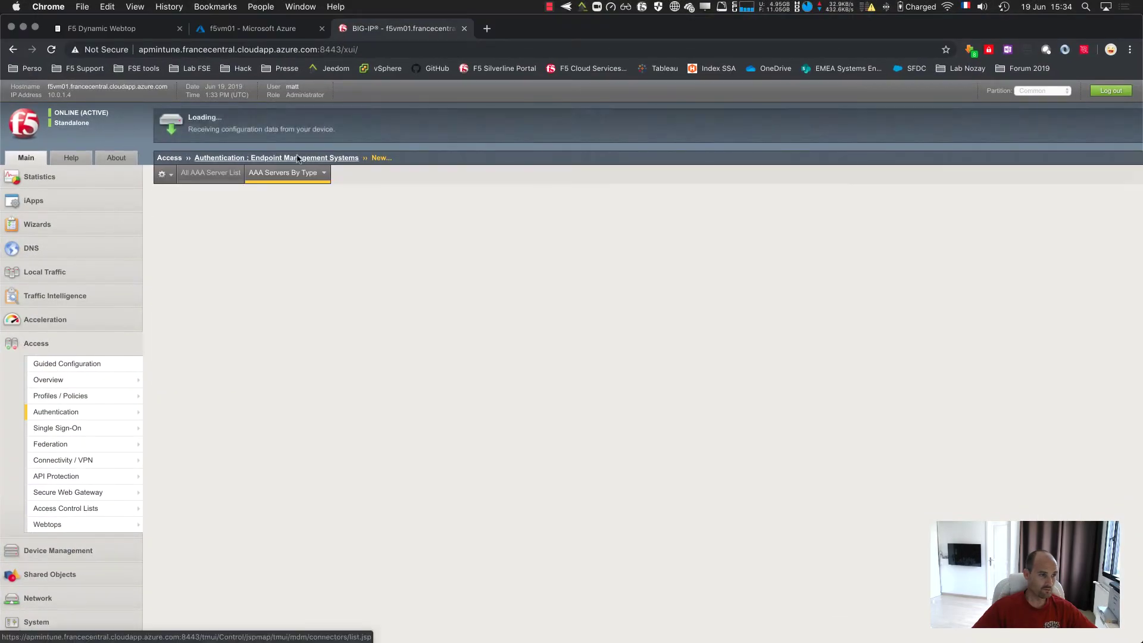
{"action": "left_click", "coordinate": [197, 277]}
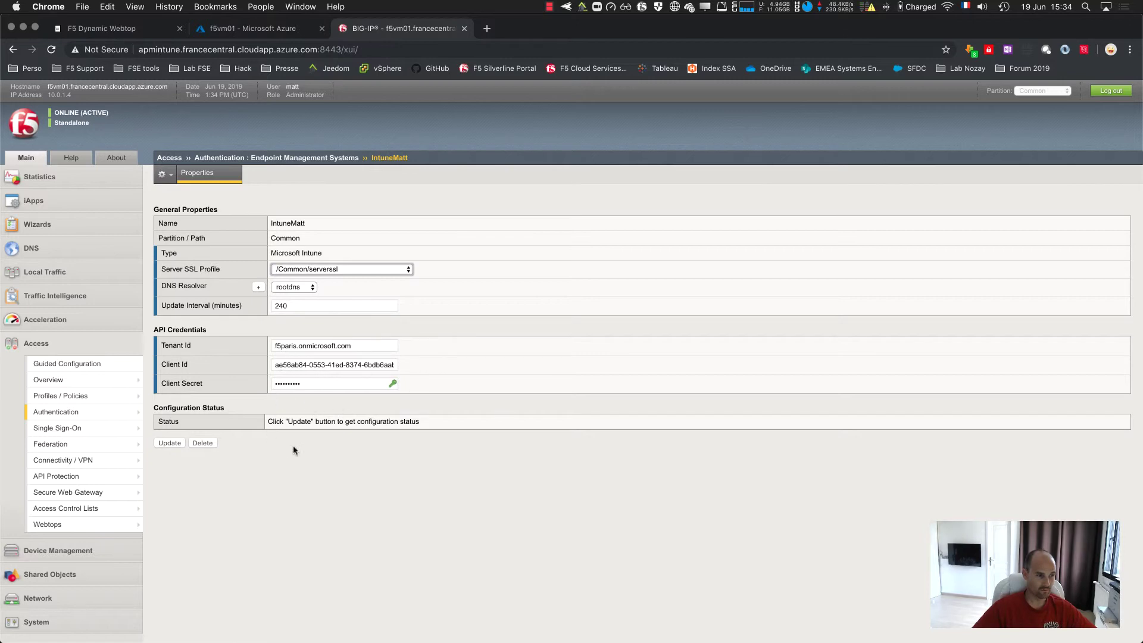
{"action": "left_click", "coordinate": [299, 158]}
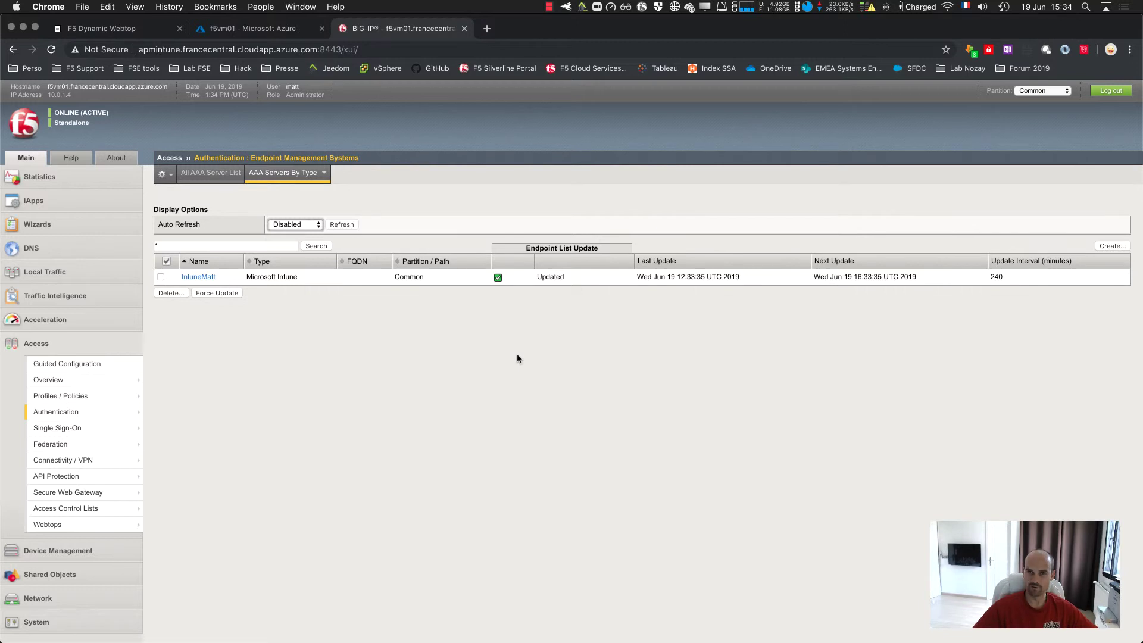
- Open NA_Azure in the Visual Policy Editor and review Managed Endpoint Status branch rules without saving changes
{"action": "mouse_move", "coordinate": [116, 398]}
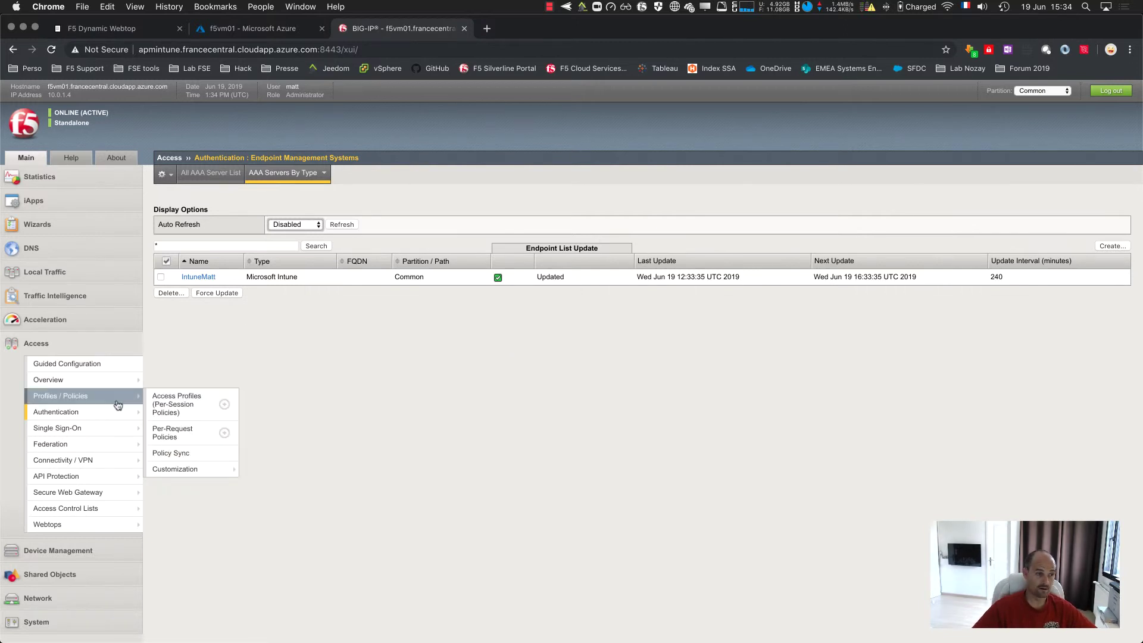
{"action": "left_click", "coordinate": [177, 404]}
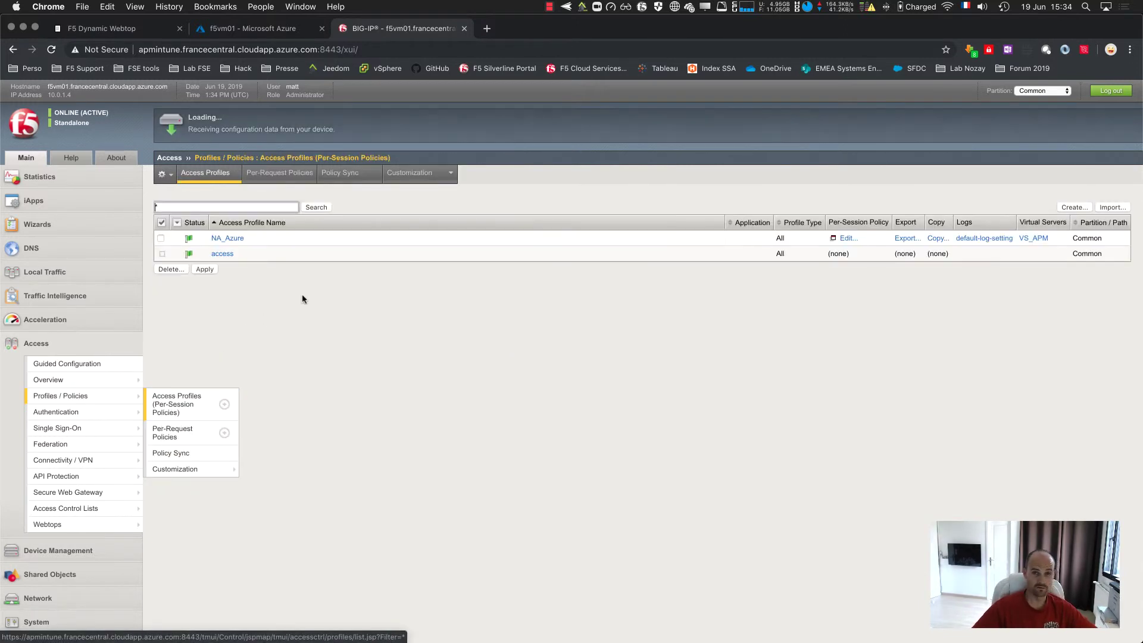
{"action": "left_click", "coordinate": [848, 238]}
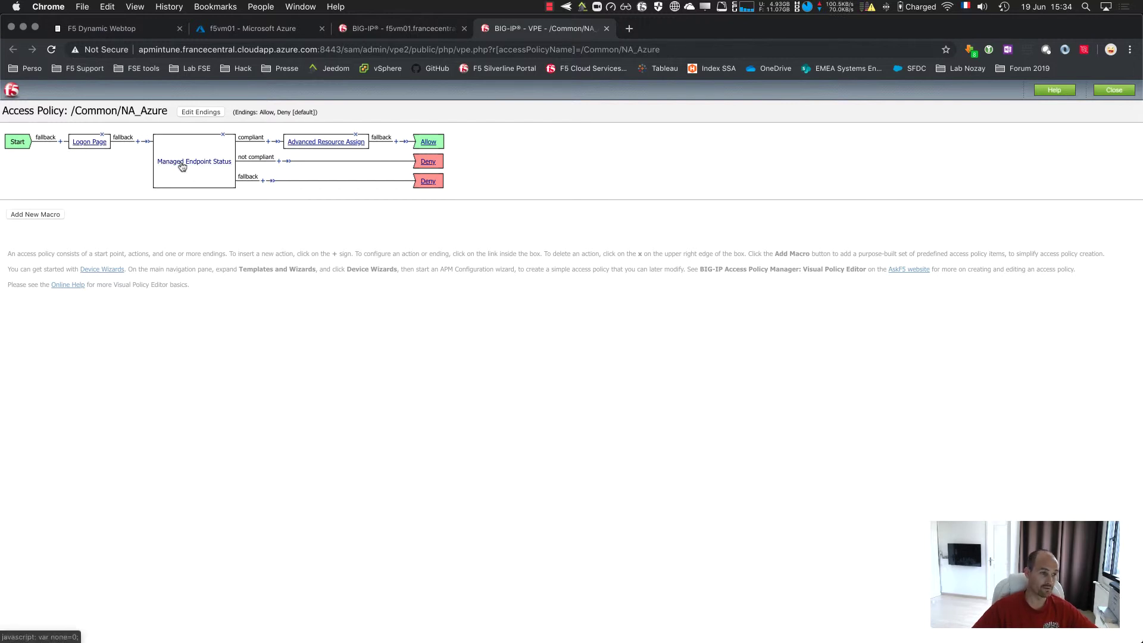
{"action": "left_click", "coordinate": [197, 164]}
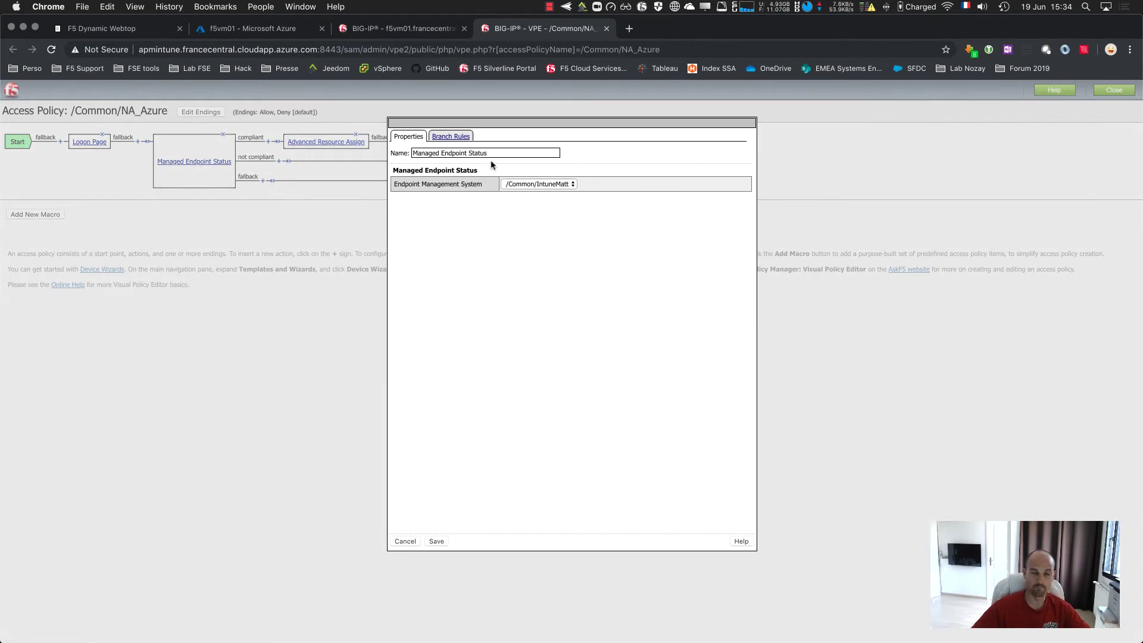
{"action": "left_click", "coordinate": [457, 137]}
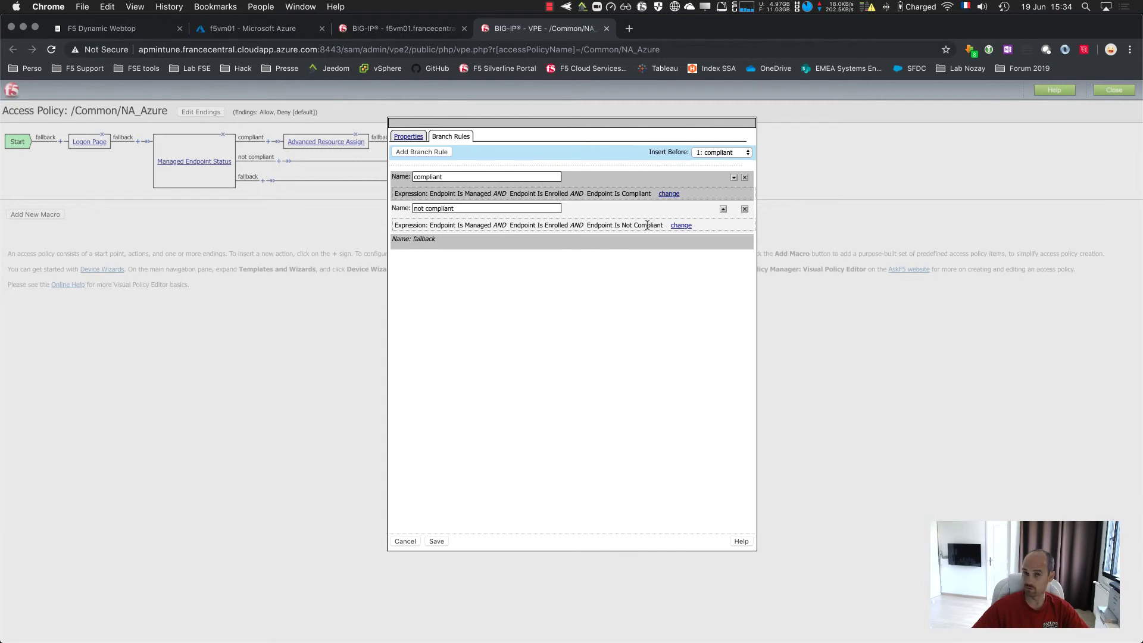
{"action": "left_click", "coordinate": [404, 541]}
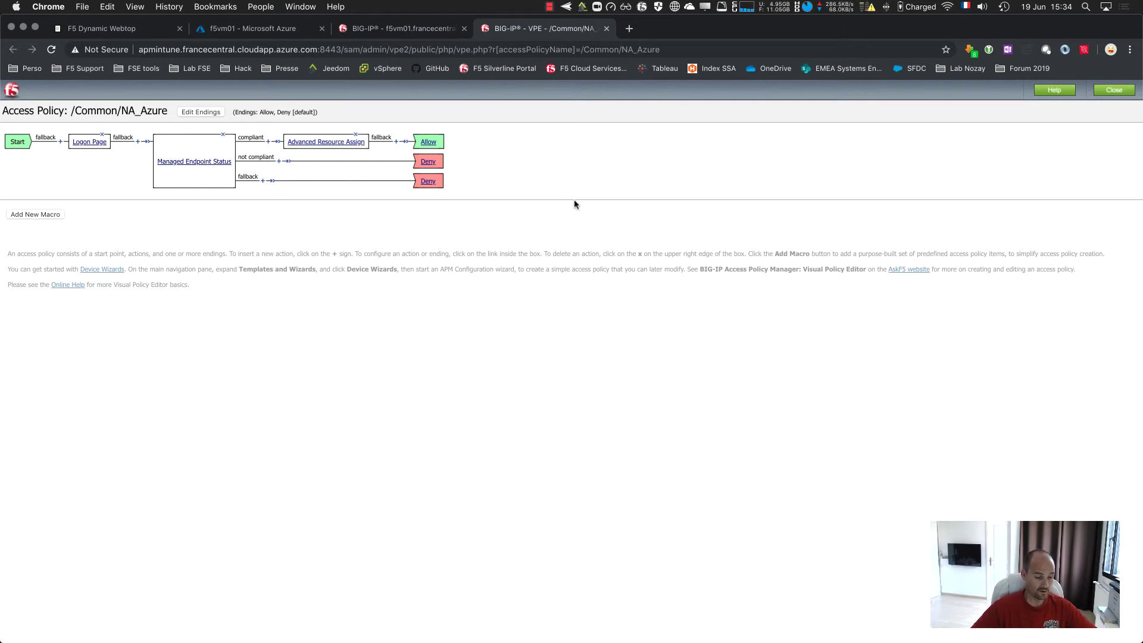
- In AirDroid's mirror, launch F5 Access from the Work folder and connect the Azure configuration
{"action": "key", "text": "ctrl+Up"}
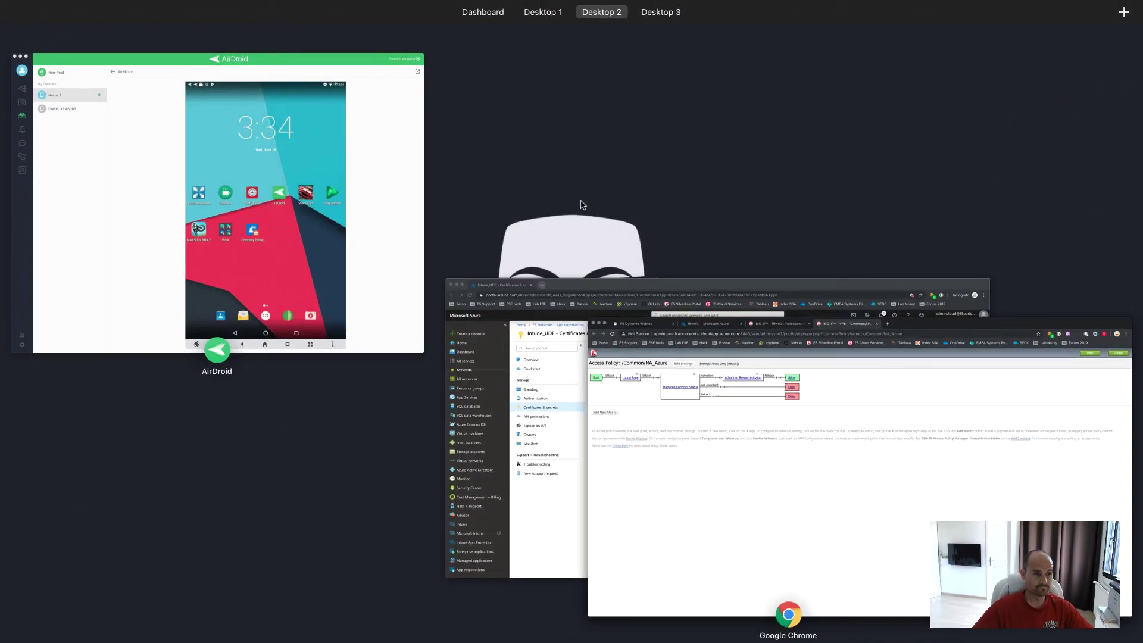
{"action": "left_click", "coordinate": [343, 195]}
{"action": "left_click", "coordinate": [582, 383]}
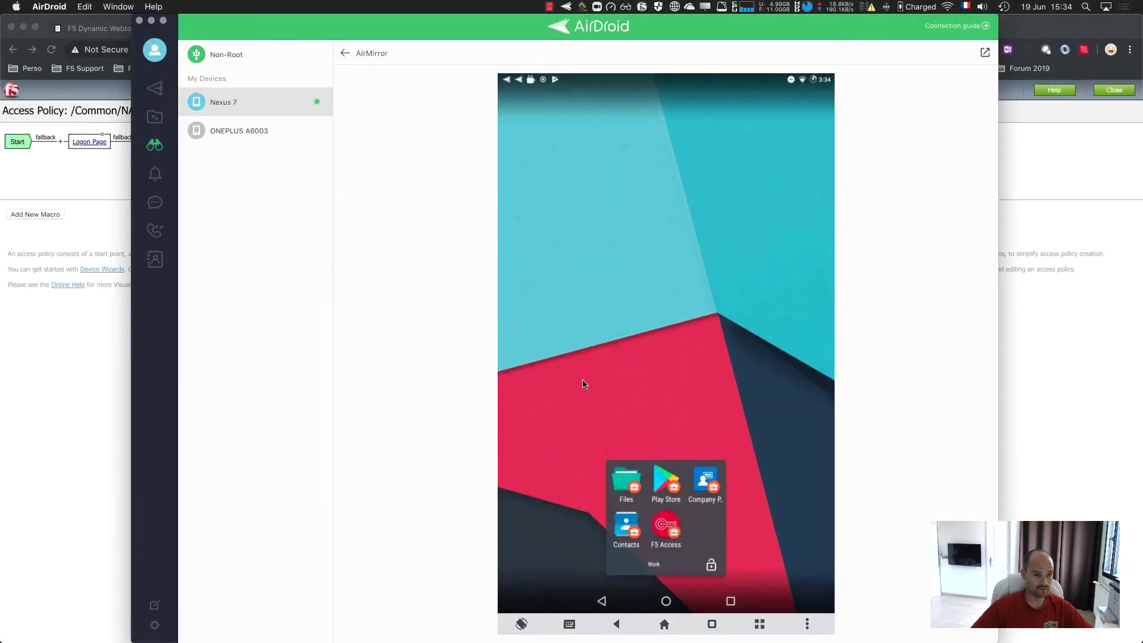
{"action": "left_click", "coordinate": [675, 524]}
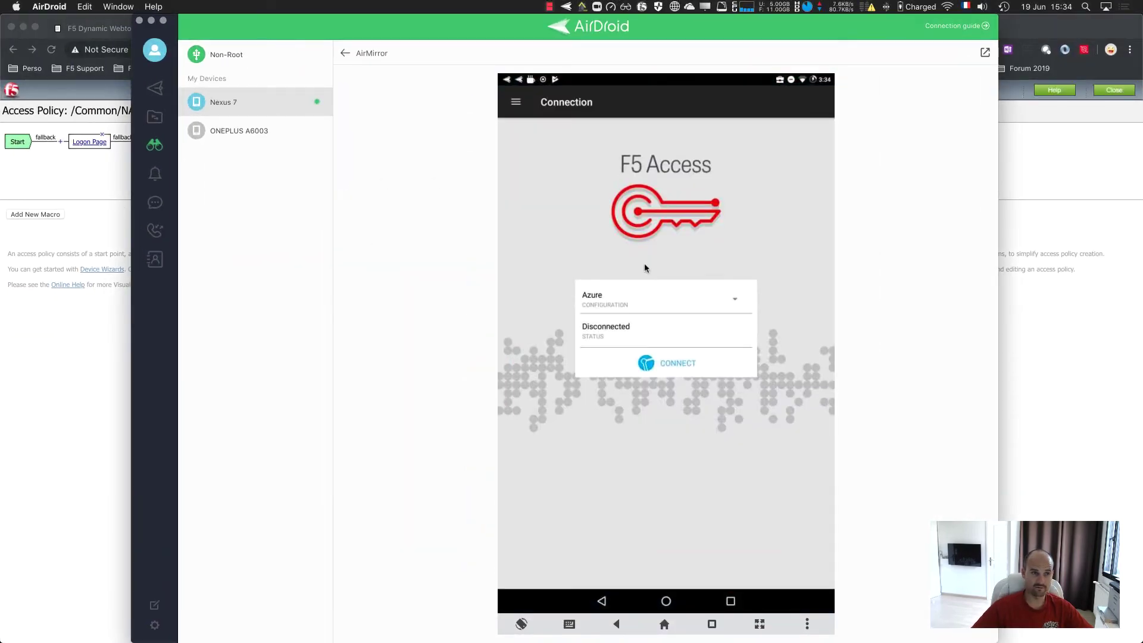
{"action": "left_click_drag", "start_coordinate": [627, 301], "coordinate": [712, 296]}
{"action": "left_click", "coordinate": [651, 367]}
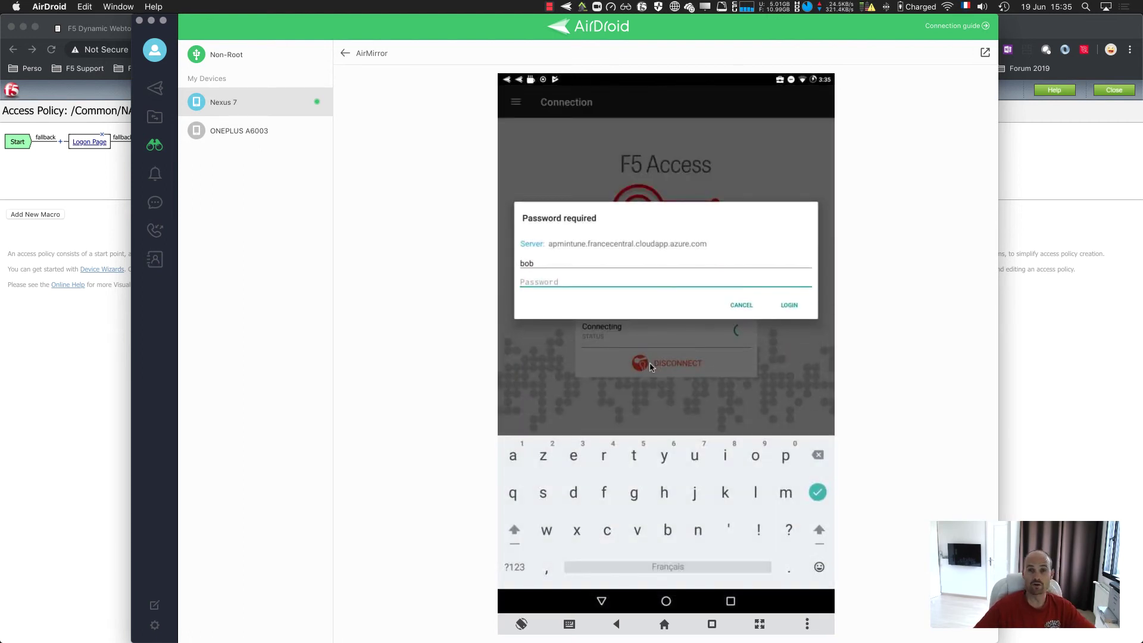
- Enter the account password and log in to the VPN
{"action": "left_click", "coordinate": [664, 492]}
{"action": "left_click", "coordinate": [634, 492]}
{"action": "left_click", "coordinate": [634, 455]}
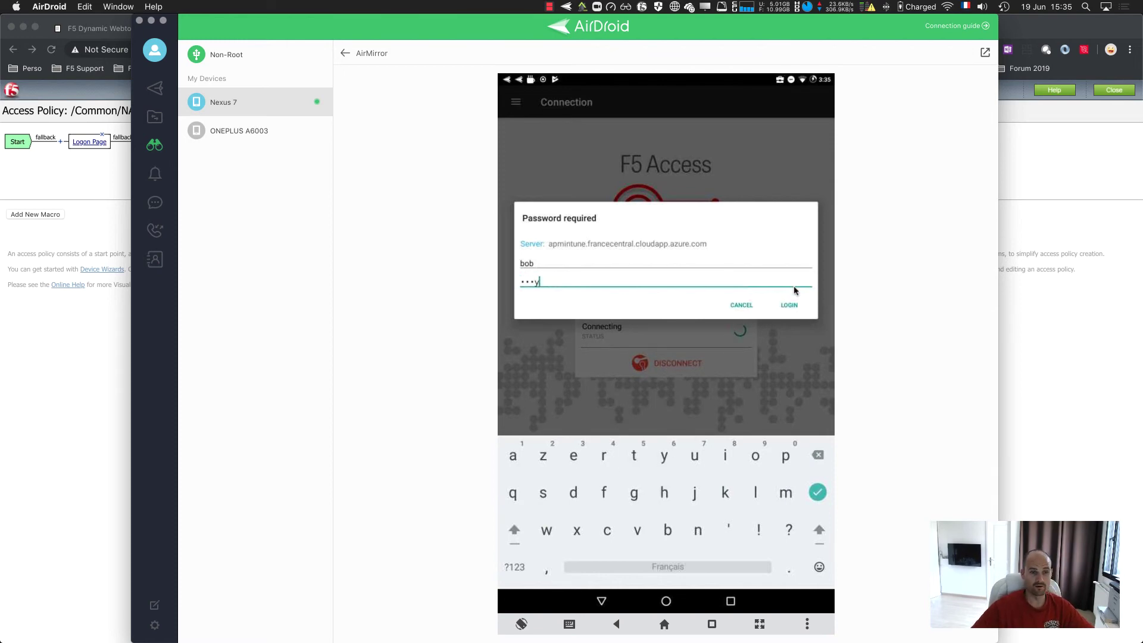
{"action": "left_click", "coordinate": [788, 305]}
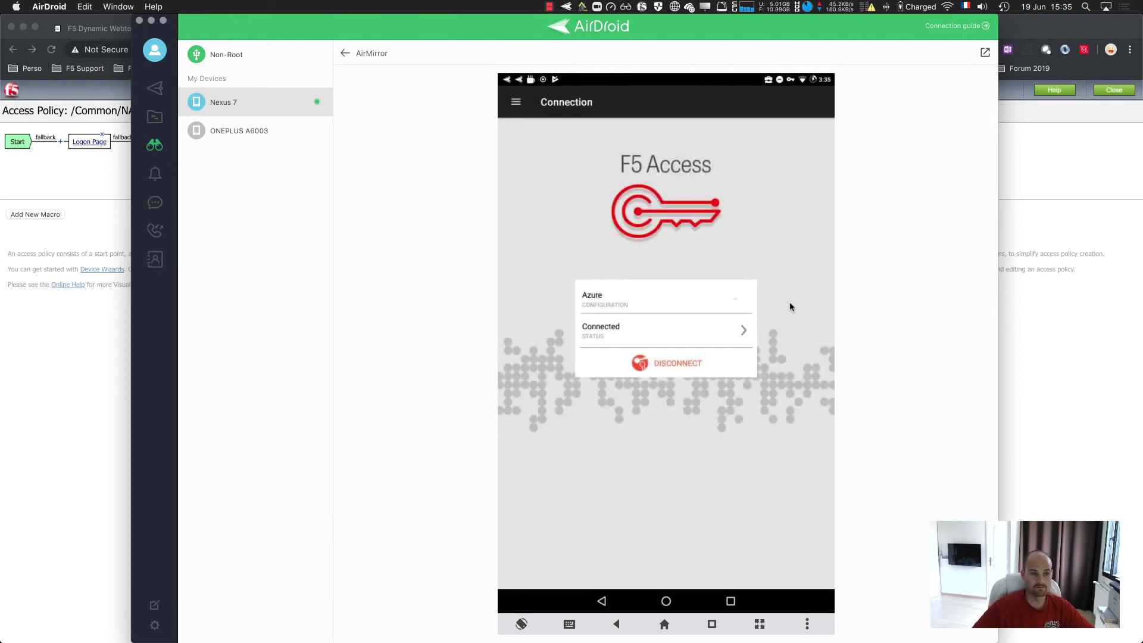
- Open the active session's variables from Access > Overview > Active Sessions and scroll to the mdm rows
{"action": "left_click", "coordinate": [1051, 355]}
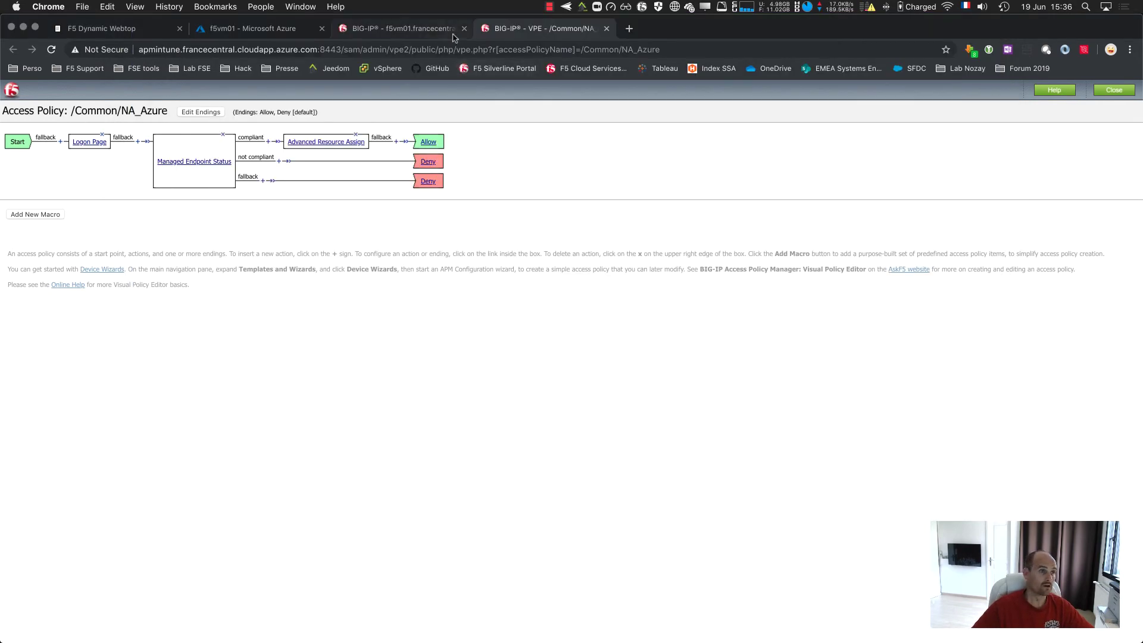
{"action": "left_click", "coordinate": [431, 29]}
{"action": "mouse_move", "coordinate": [113, 381]}
{"action": "left_click", "coordinate": [161, 383]}
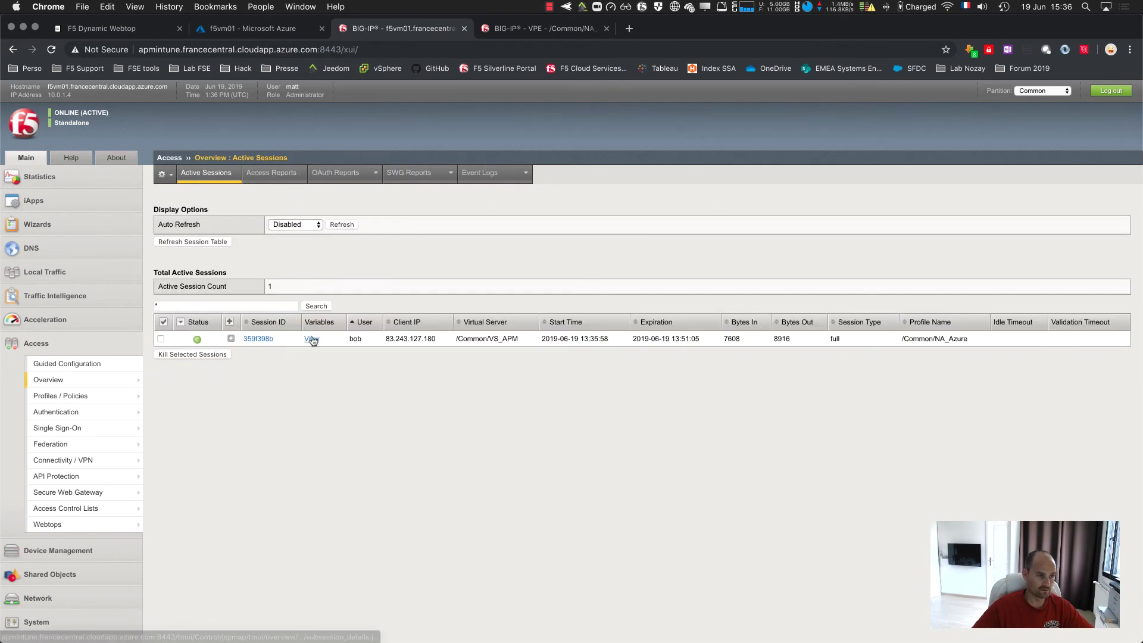
{"action": "left_click", "coordinate": [311, 340]}
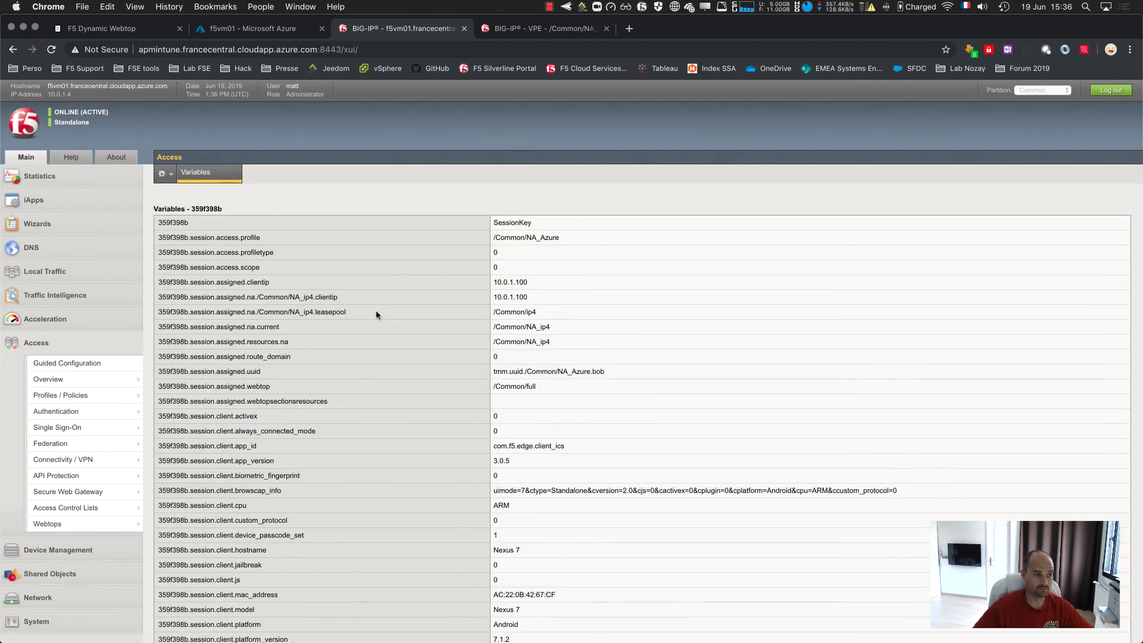
{"action": "scroll", "coordinate": [377, 319], "scroll_direction": "down", "scroll_amount": 10}
{"action": "scroll", "coordinate": [306, 352], "scroll_direction": "down", "scroll_amount": 3}
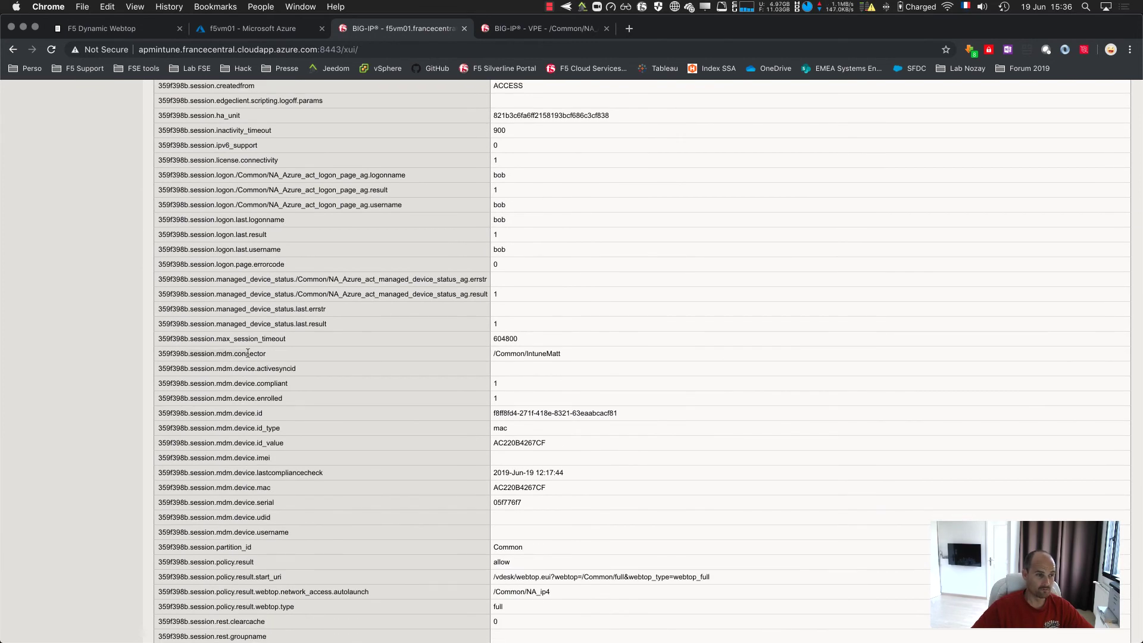
- Highlight the MDM connector, mdm.device.id, and device id type values in the session variables
{"action": "left_click_drag", "start_coordinate": [247, 353], "coordinate": [546, 510]}
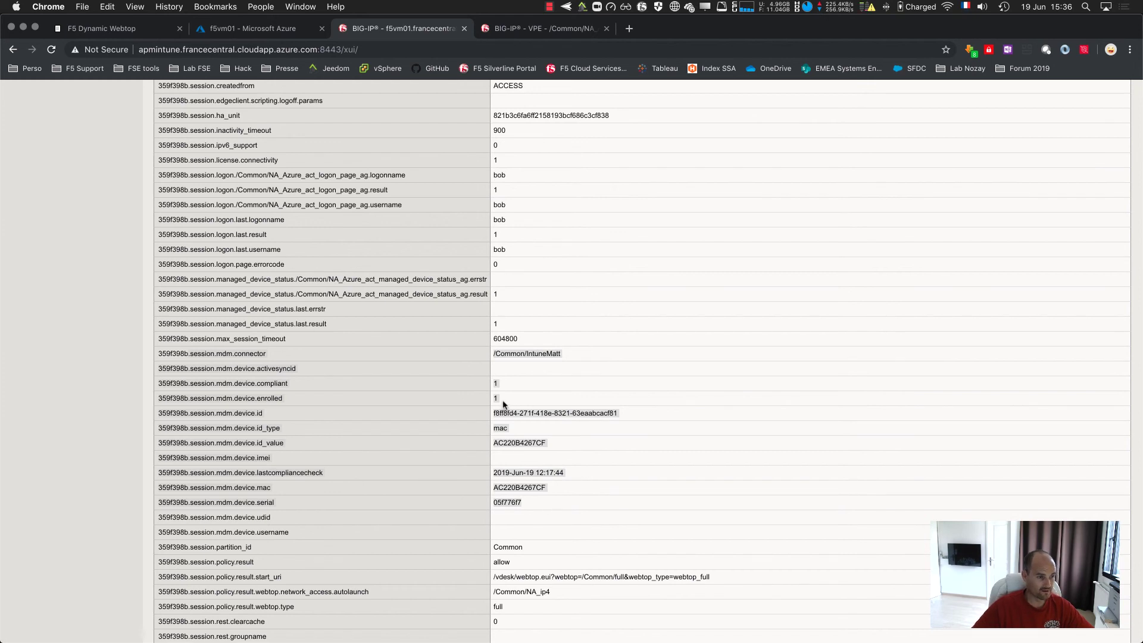
{"action": "left_click", "coordinate": [496, 386]}
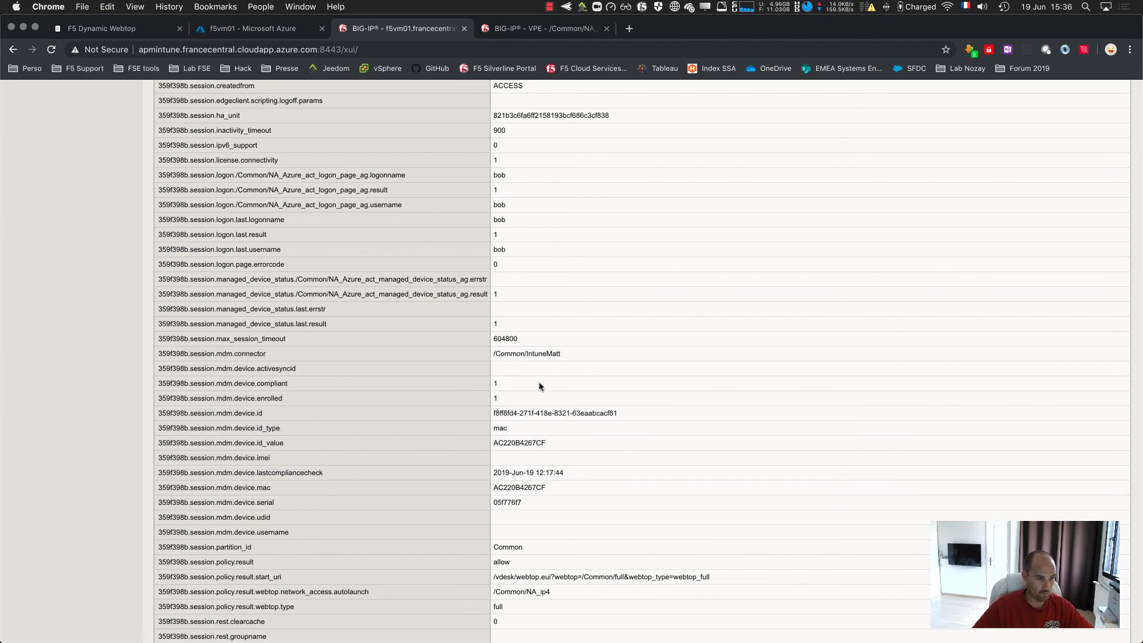
{"action": "left_click_drag", "start_coordinate": [492, 411], "coordinate": [622, 413]}
{"action": "double_click", "coordinate": [500, 428]}
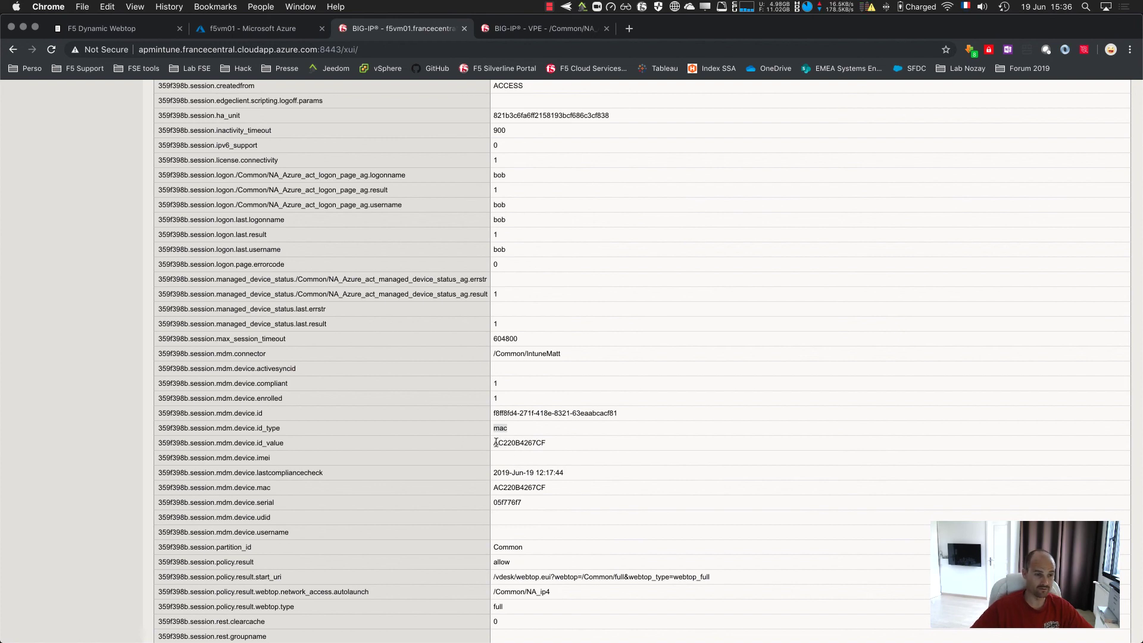
{"action": "left_click_drag", "start_coordinate": [492, 442], "coordinate": [562, 443]}
{"action": "left_click", "coordinate": [561, 445]}
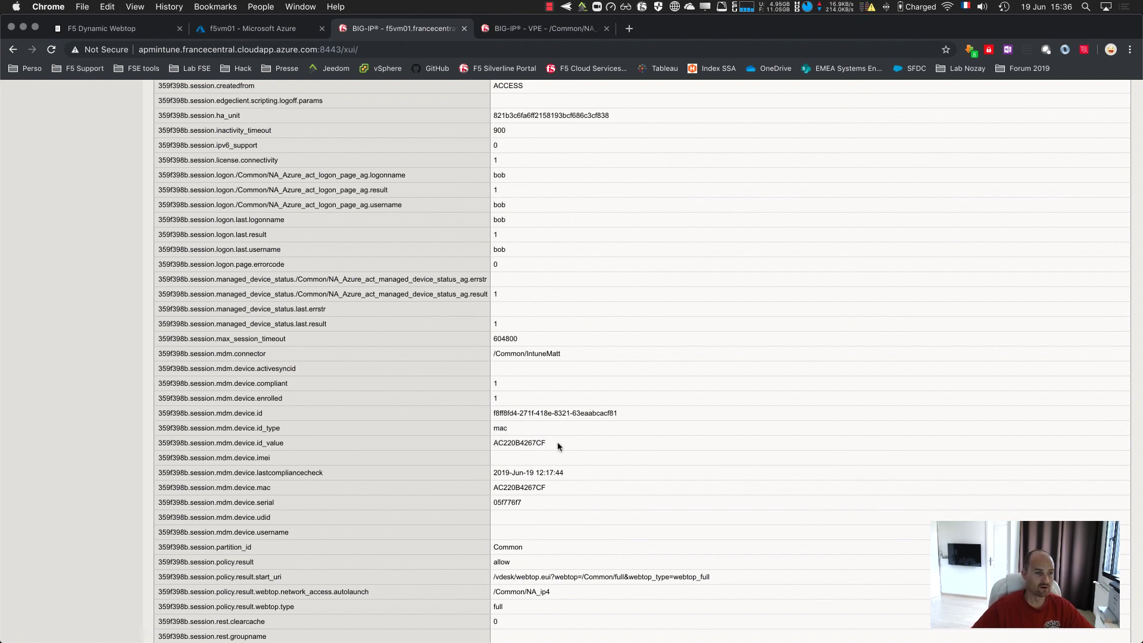